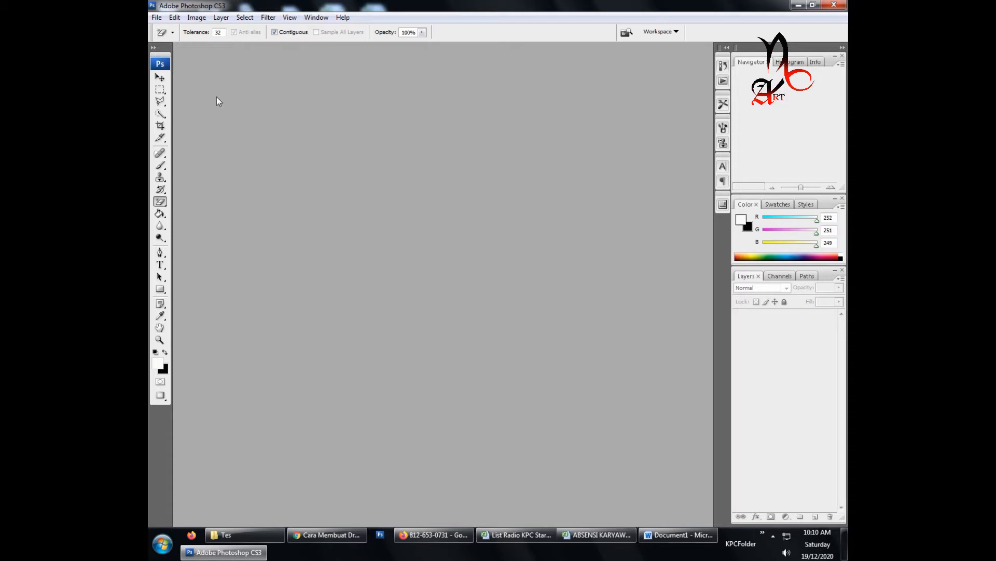
Start a new document and set its width unit to mm
click(158, 18)
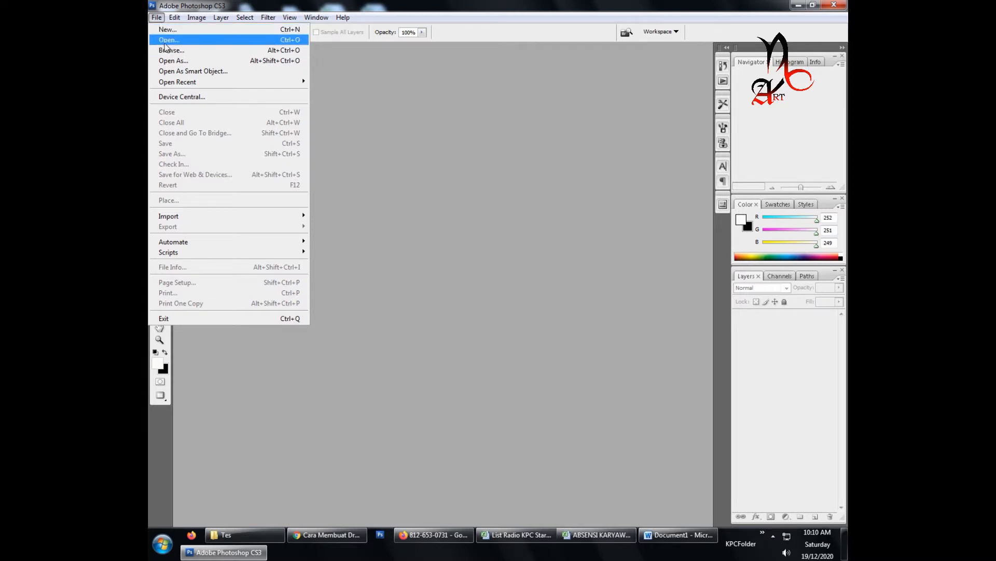
click(166, 30)
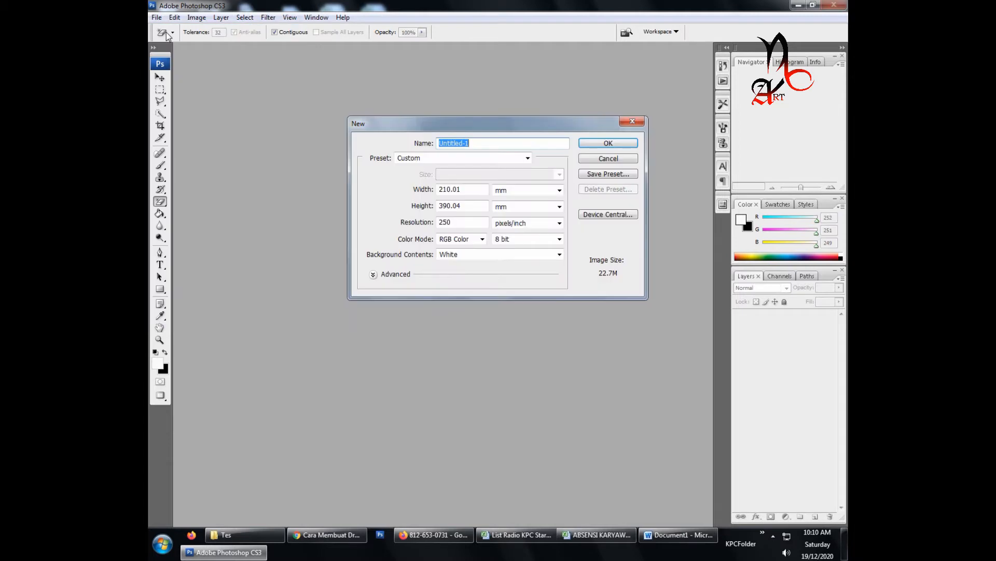
click(543, 196)
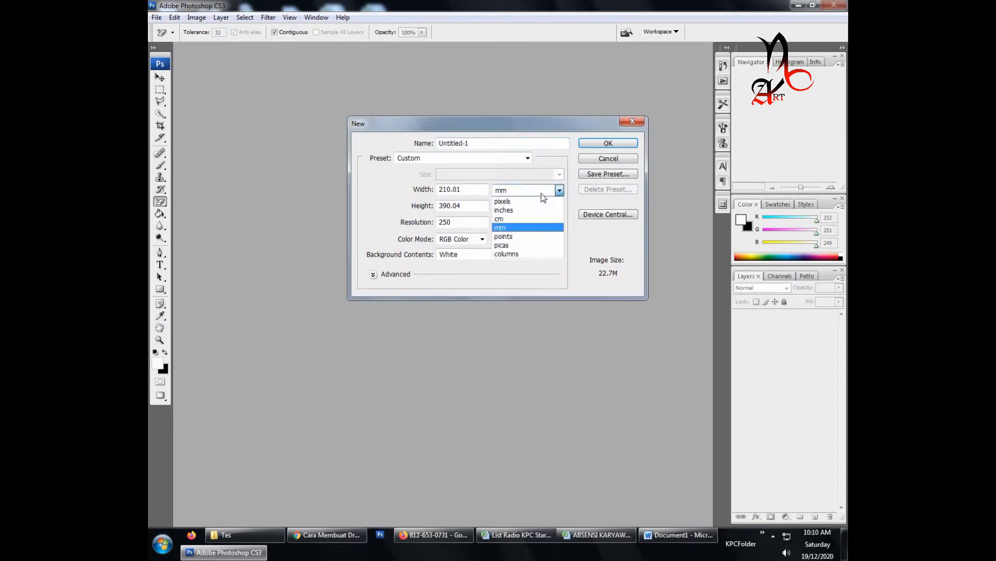
click(514, 233)
click(511, 193)
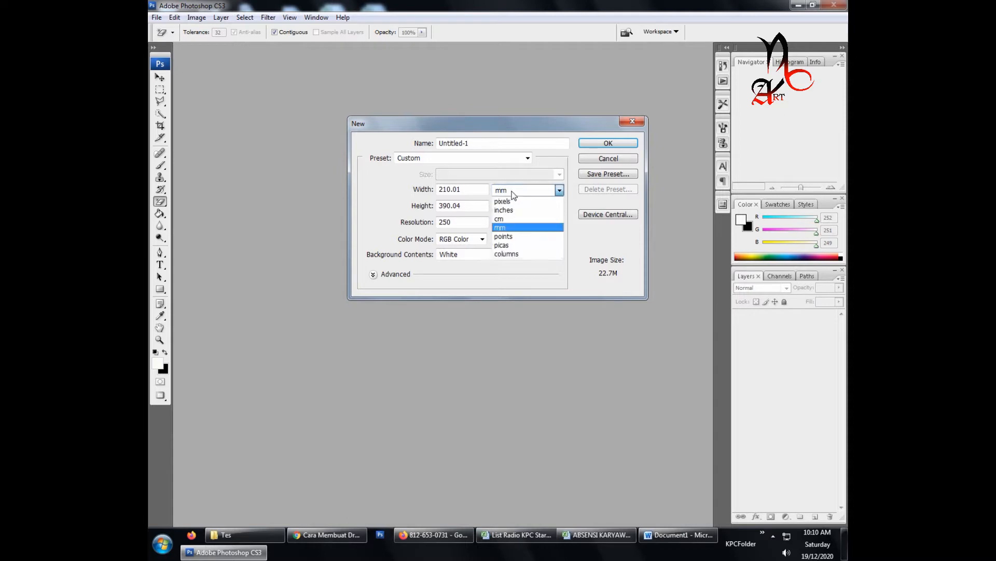
click(498, 222)
click(503, 193)
click(501, 230)
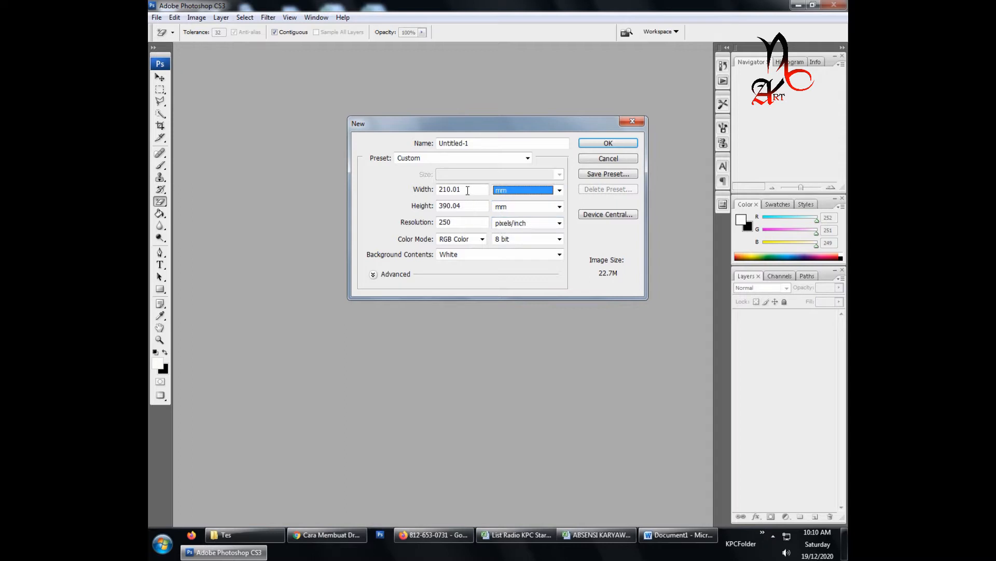
Set the new document's width to 210 mm and its height to 297 mm
drag(465, 190, 429, 187)
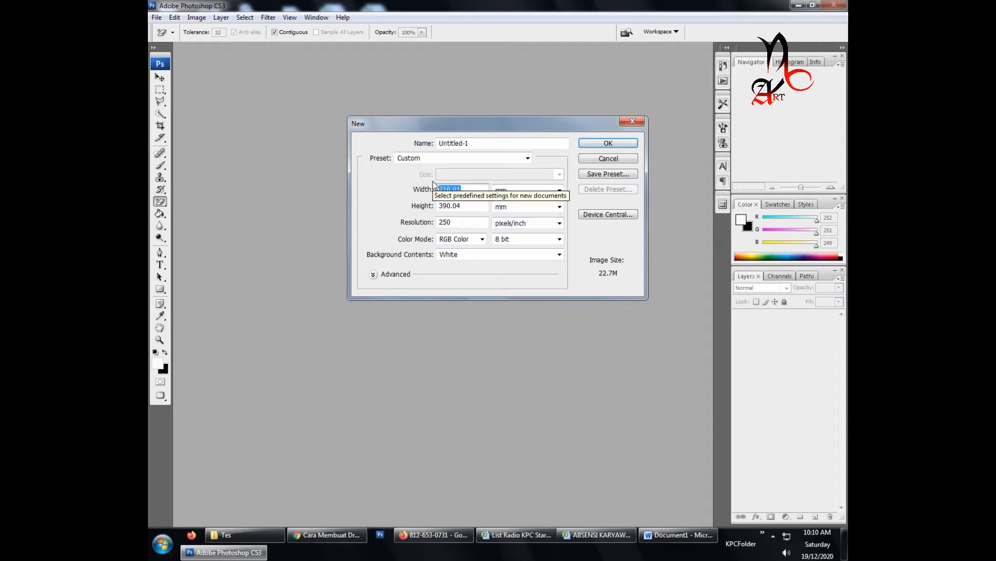
text(210)
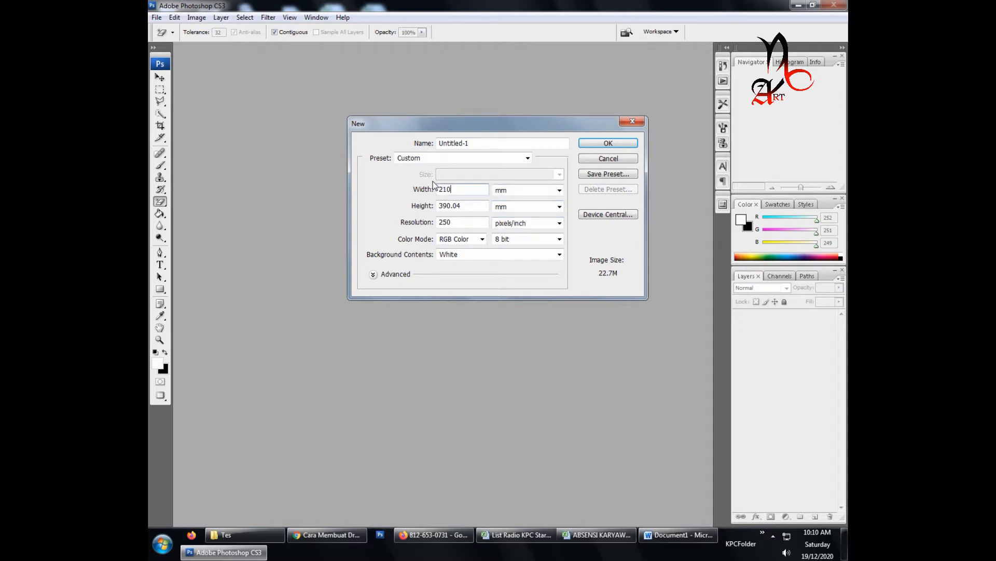
key(Tab)
text(297)
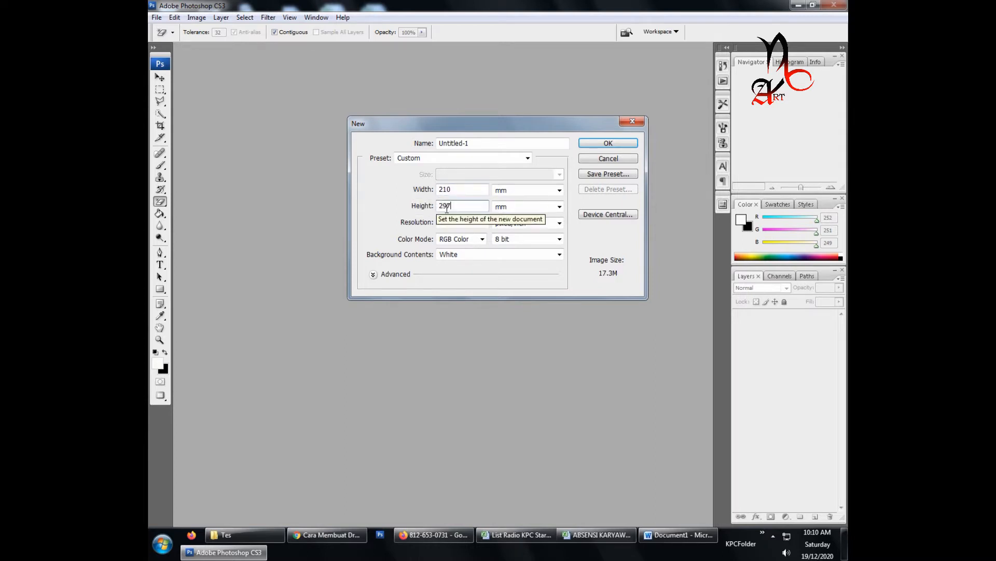
key(Tab)
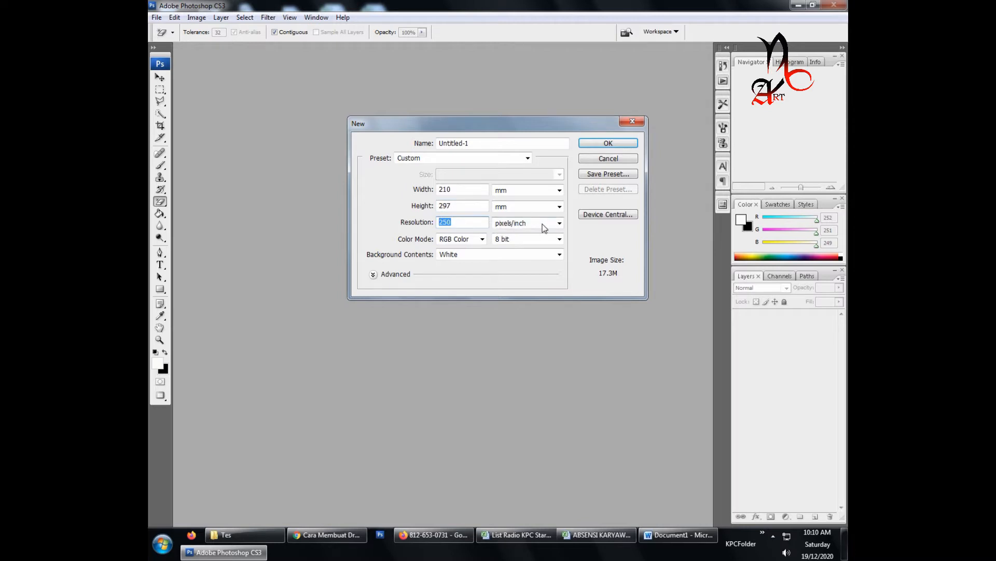
Set the resolution to 200 pixels/inch and create the document with RGB Color mode and a white background
click(559, 224)
click(479, 221)
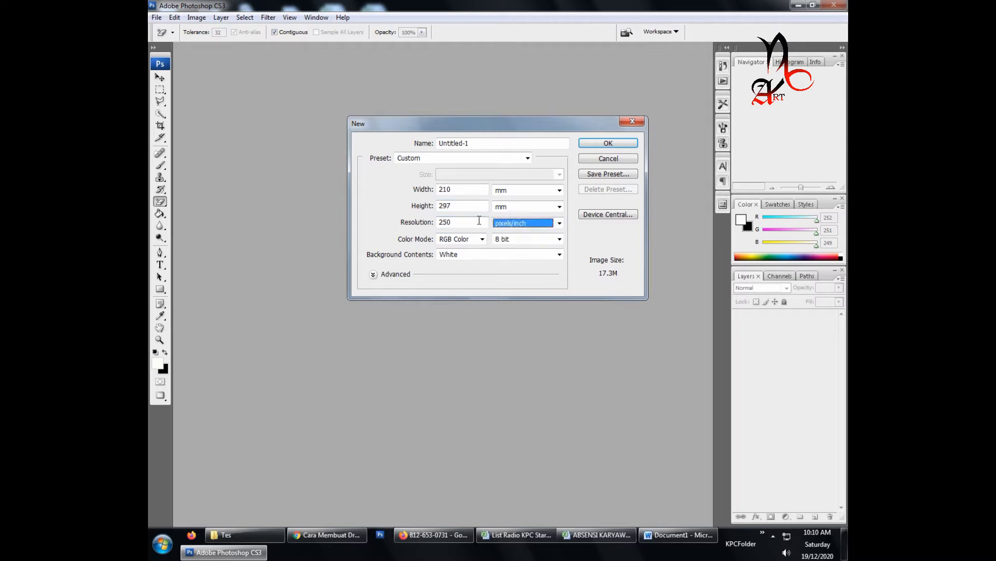
drag(478, 221, 437, 207)
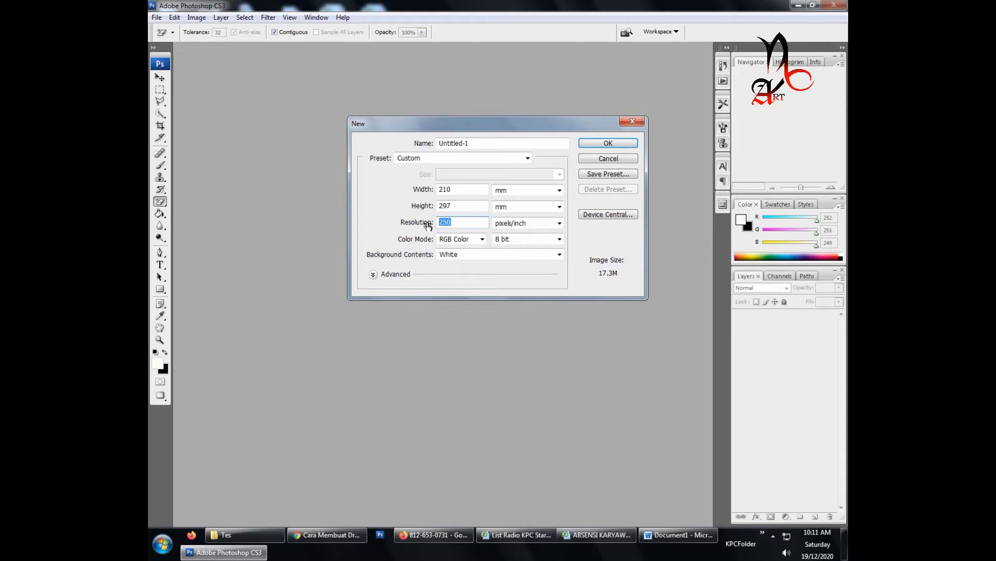
text(200)
click(611, 144)
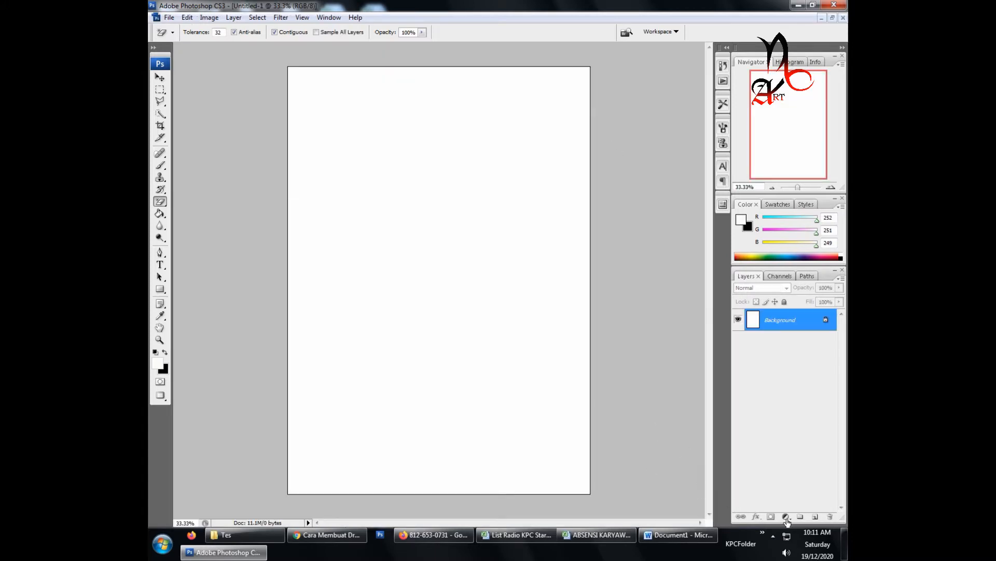
Open the image Tulisan farewelll.png from the Downloads folder in Photoshop
click(776, 534)
click(758, 492)
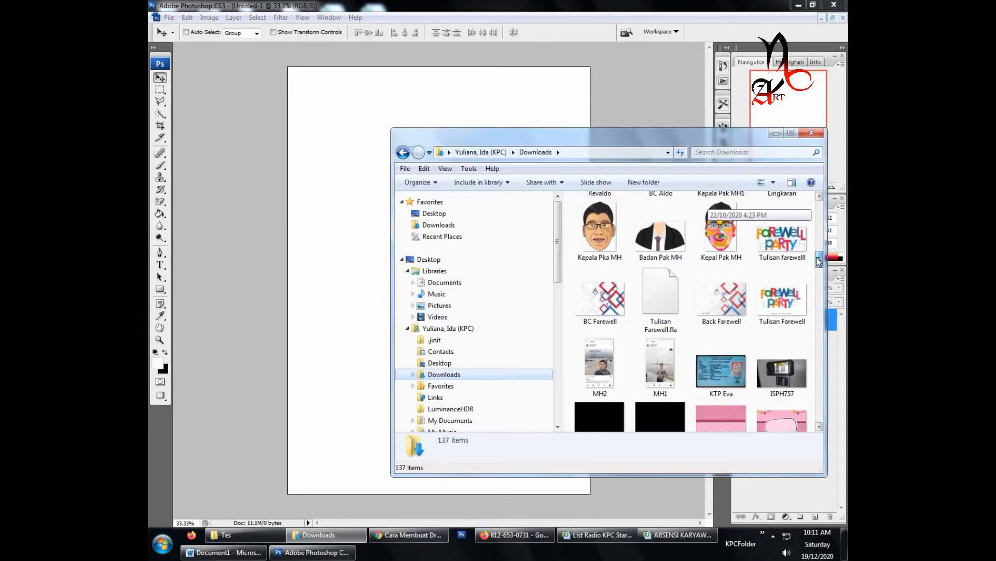
scroll(819, 264, down, 2)
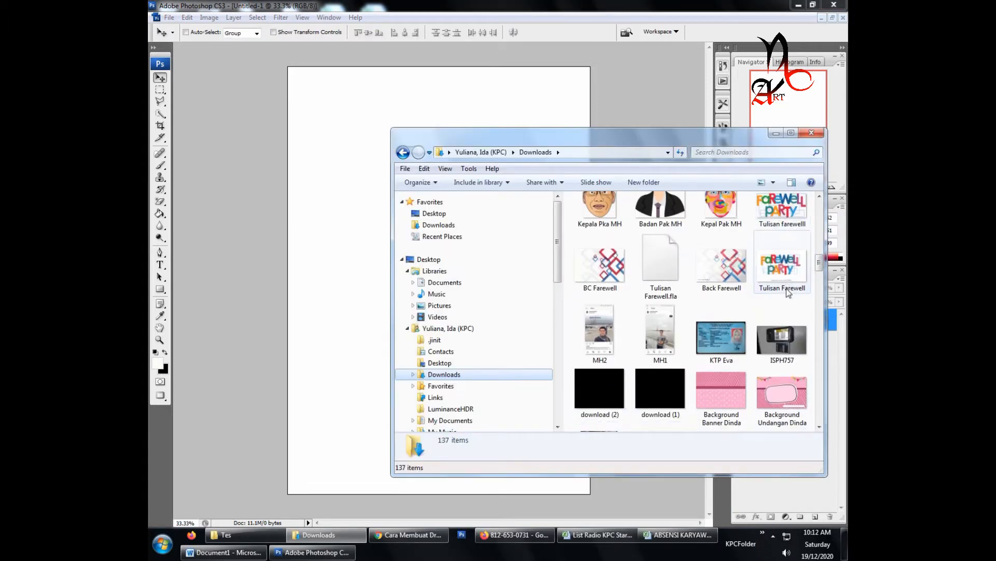
click(786, 224)
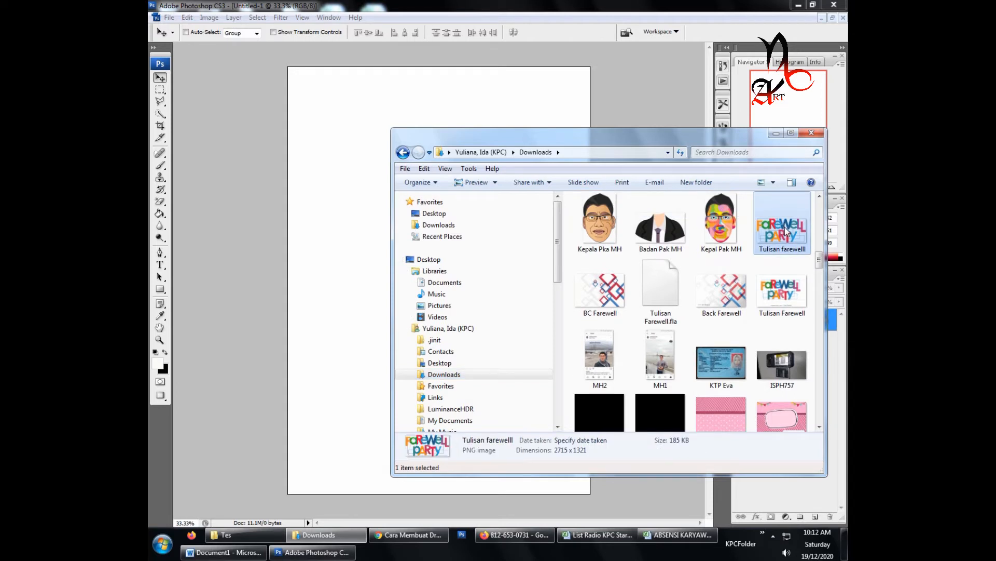
drag(785, 226, 362, 242)
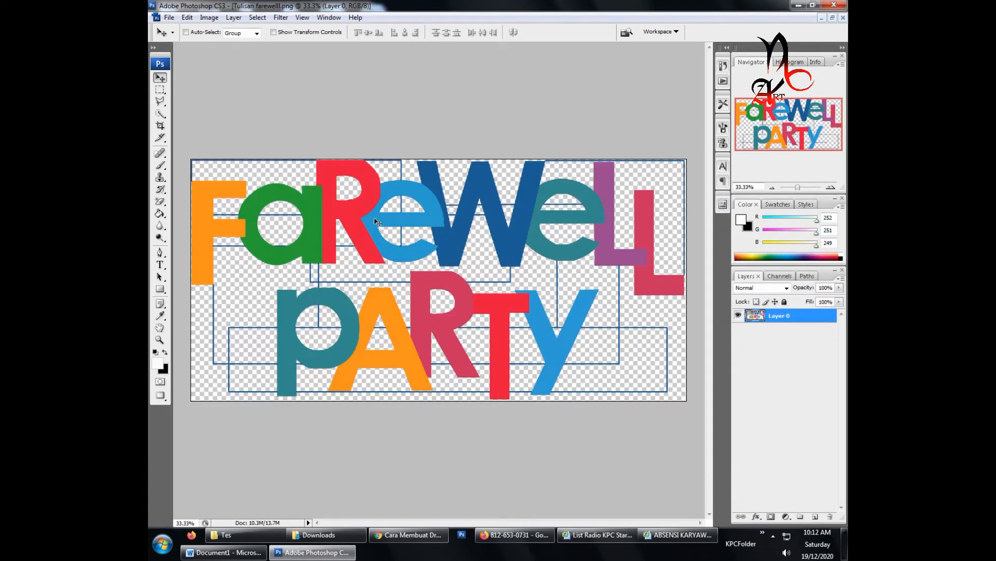
Arrange the two documents as floating windows and copy the Farewell Party lettering into the blank Untitled-1 page
click(833, 18)
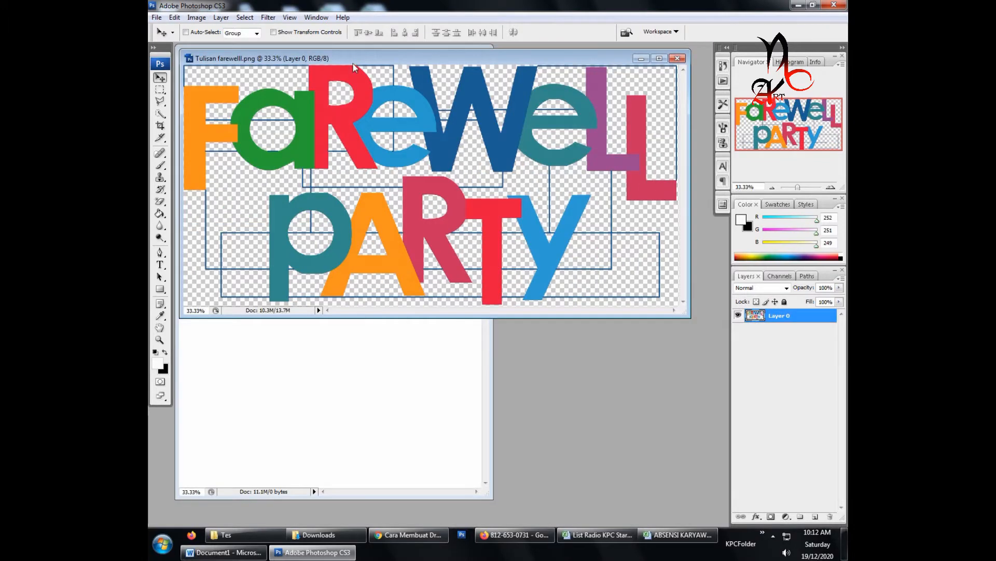
drag(354, 64, 516, 178)
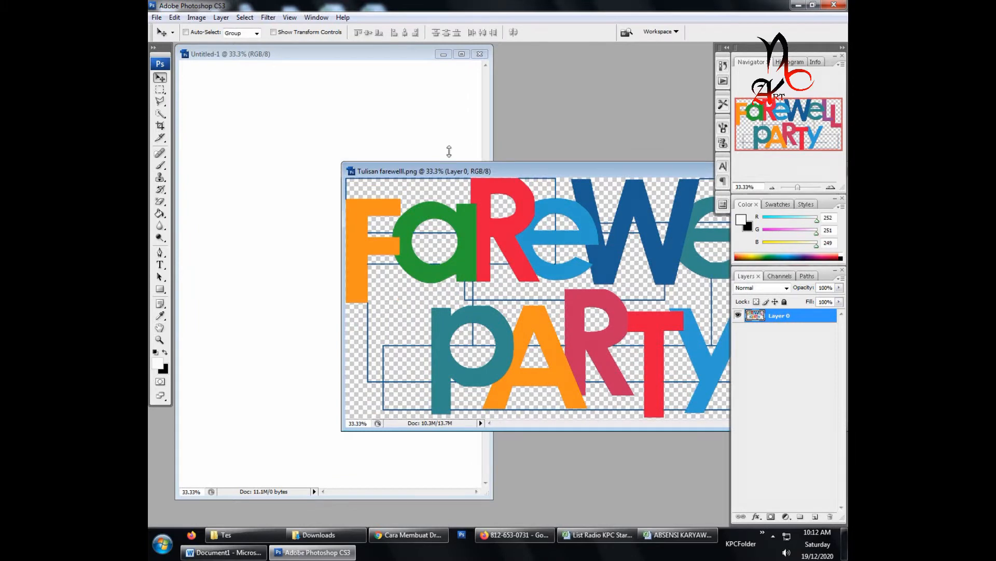
click(413, 116)
key(ctrl+minus)
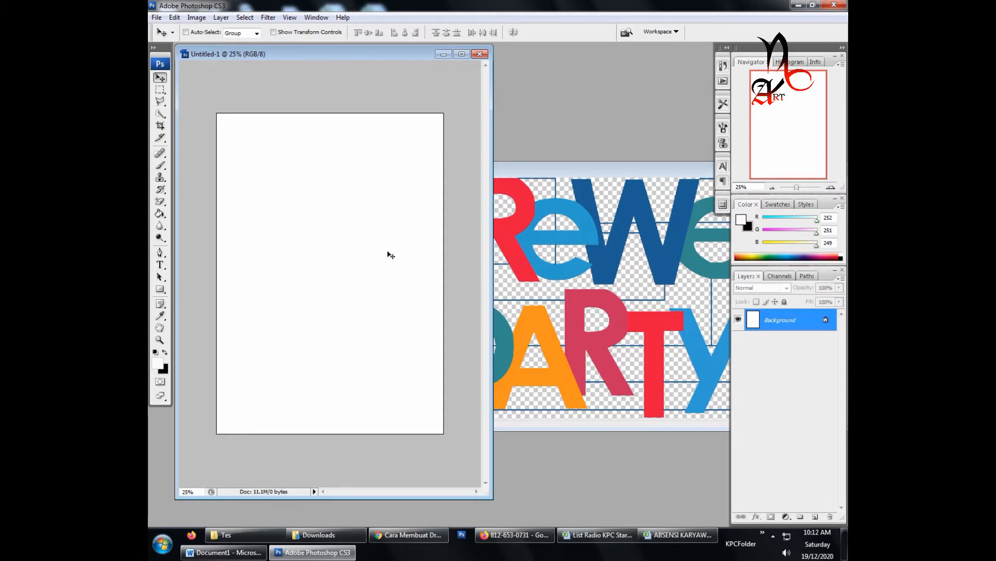
click(552, 255)
drag(602, 248, 323, 252)
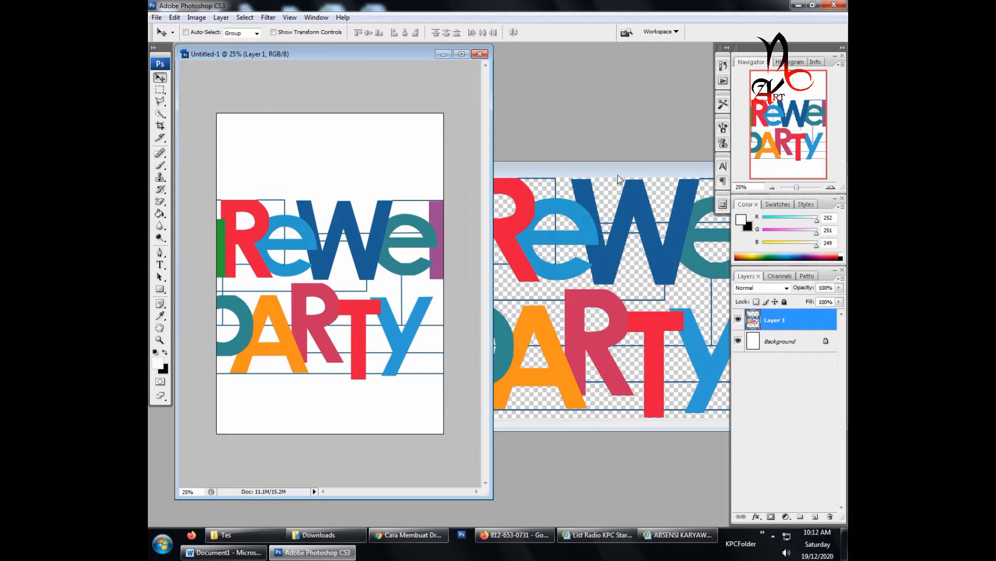
Minimize the Tulisan farewelll.png window and maximize the Untitled-1 document
drag(592, 177, 466, 167)
click(674, 167)
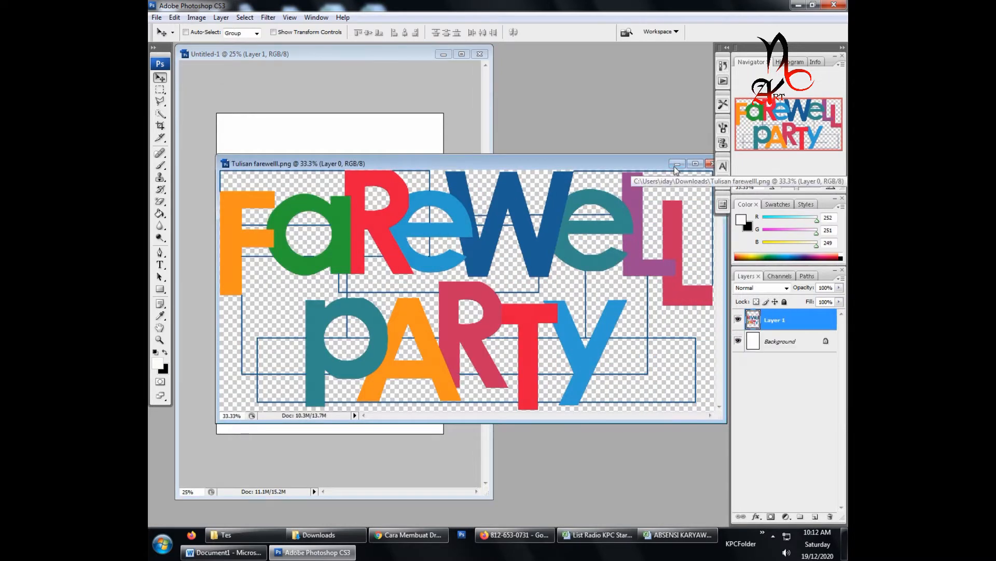
click(462, 54)
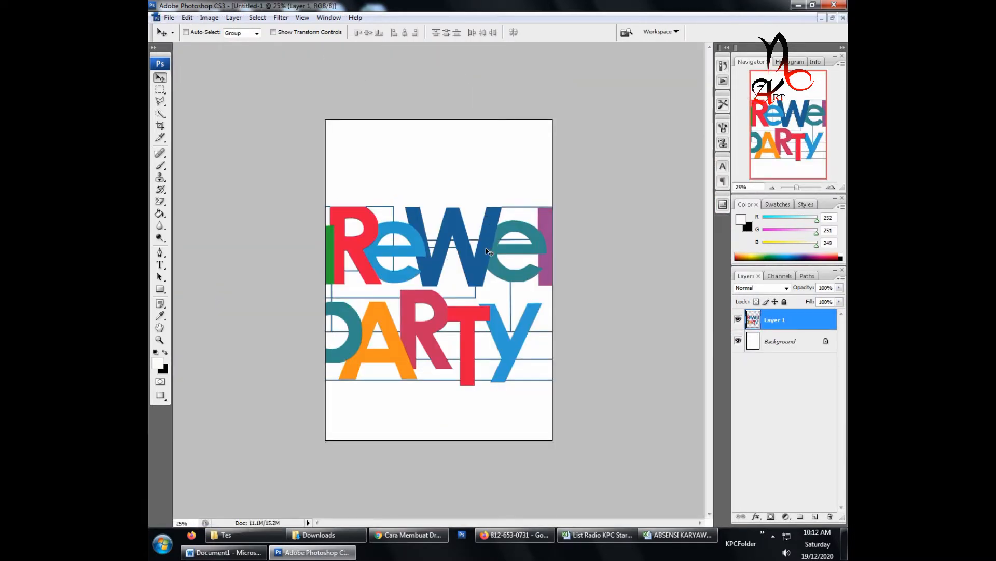
Scale the Farewell Party lettering to about 61% width and 67% height so it spans the page width at the upper edge
drag(488, 251, 583, 240)
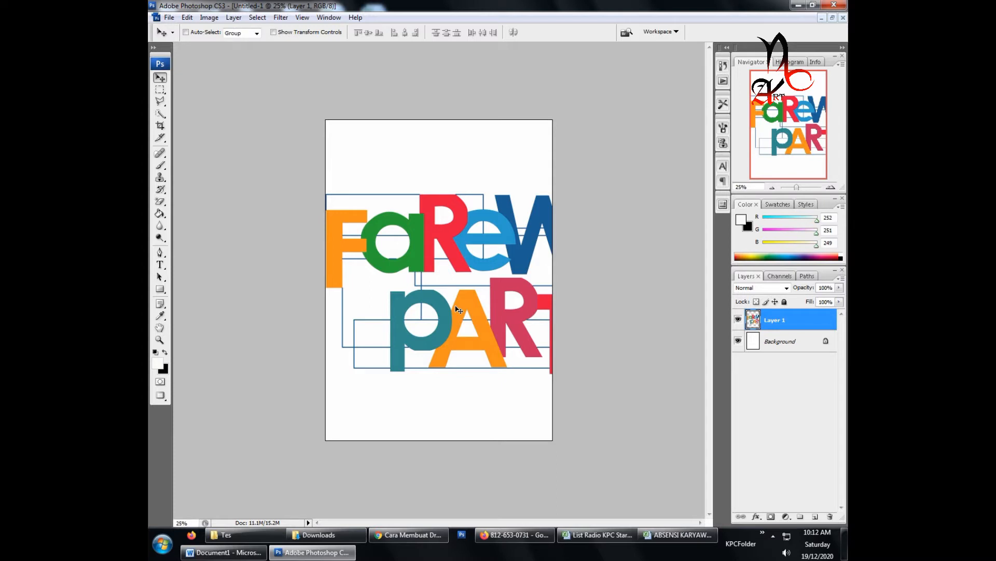
key(ctrl+t)
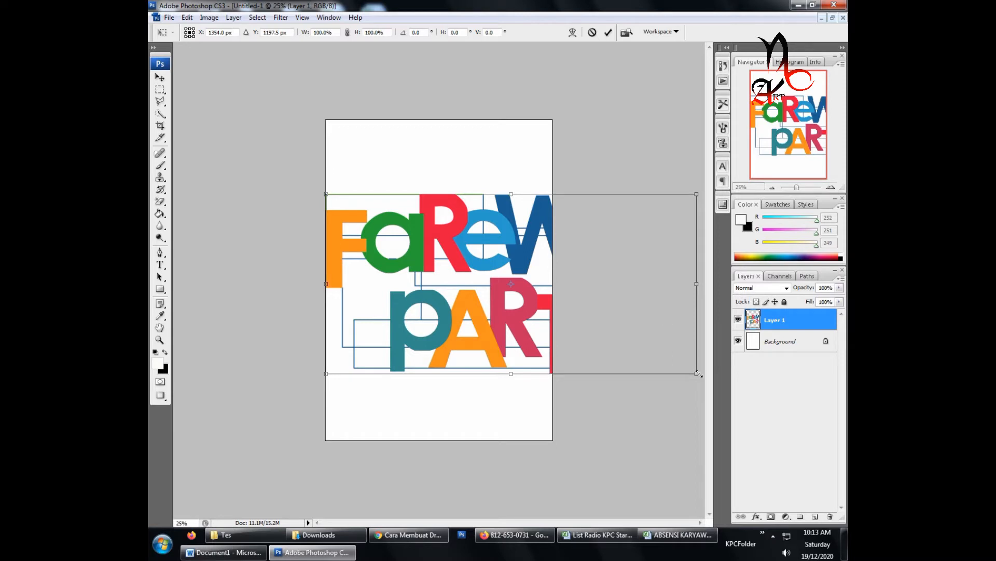
drag(697, 373, 488, 269)
drag(408, 242, 407, 170)
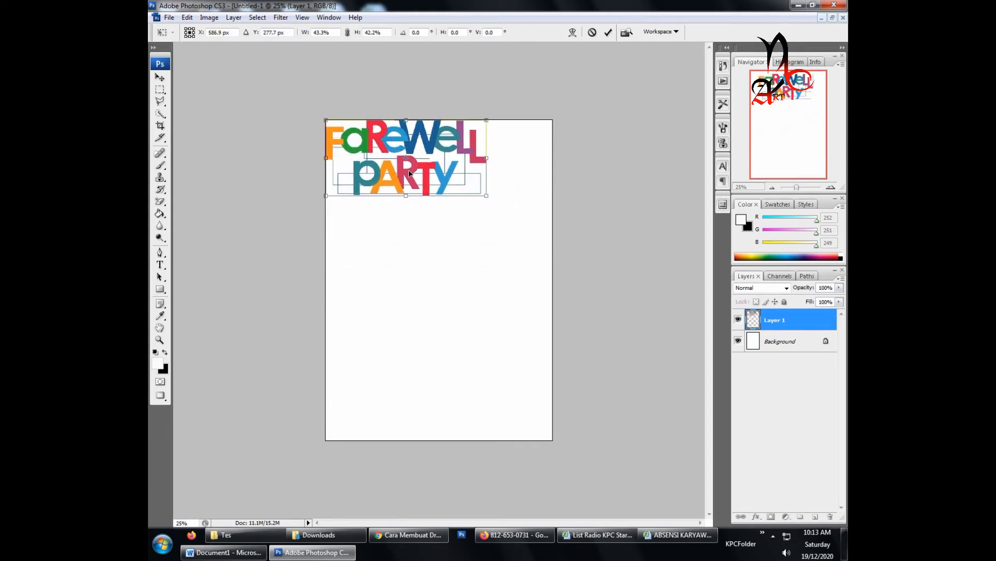
drag(486, 197, 553, 241)
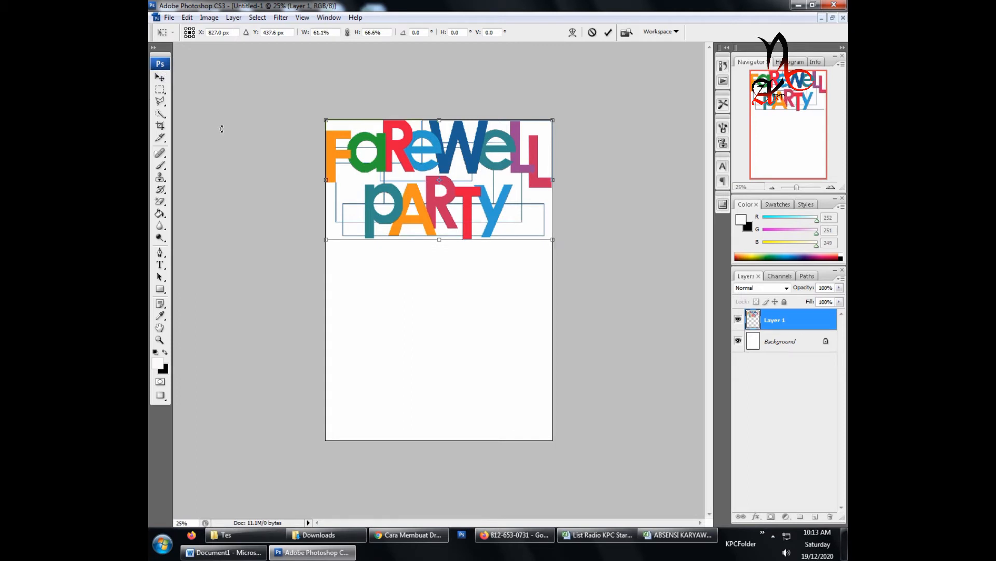
key(Return)
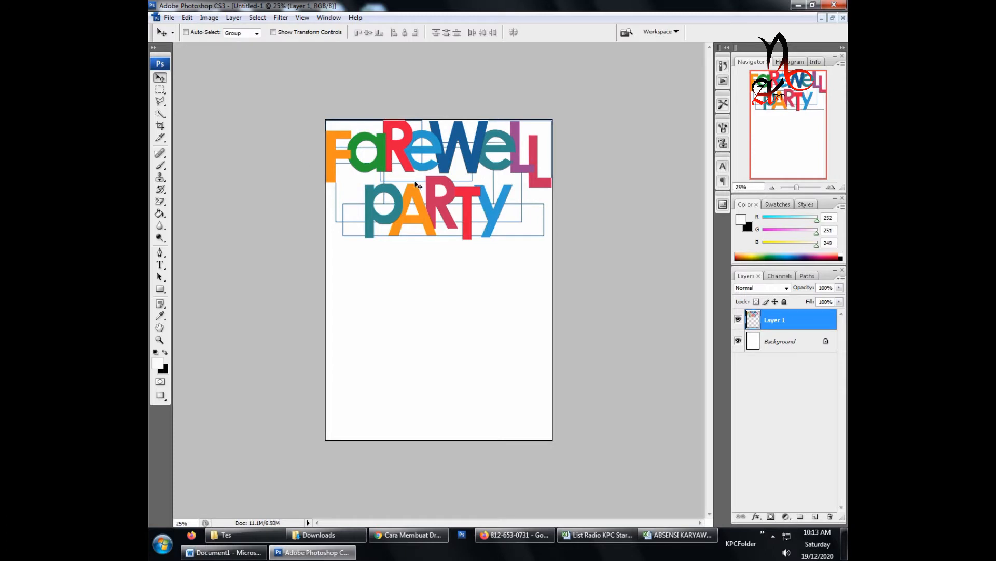
Move the lettering on Layer 1 down slightly to leave a margin below the page's upper edge
drag(417, 185, 414, 203)
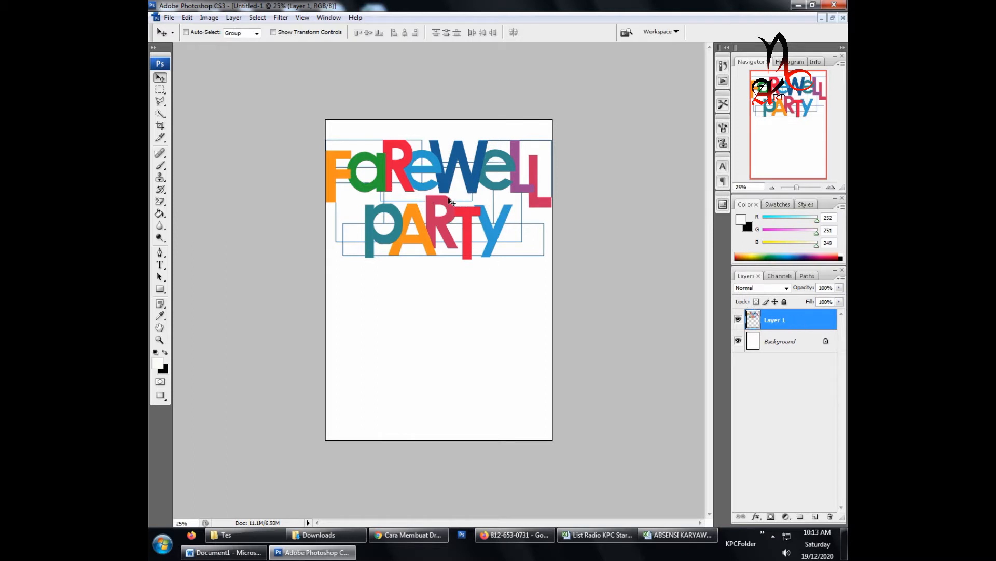
click(787, 343)
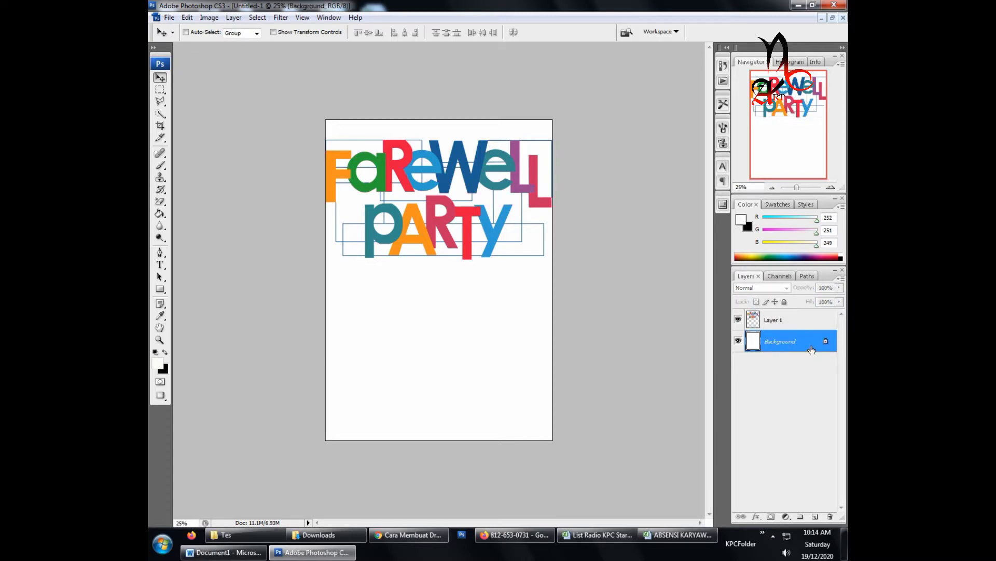
click(795, 325)
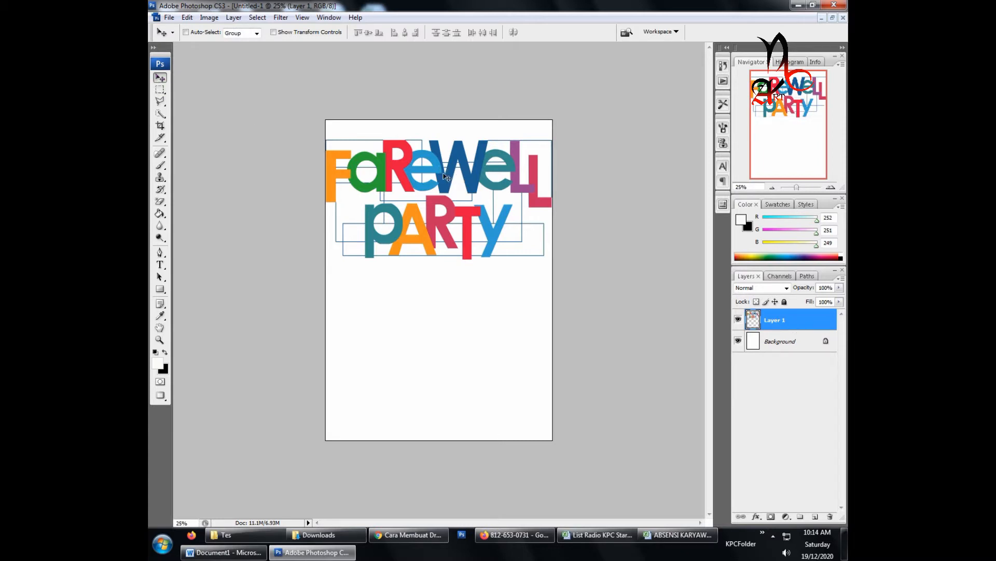
mouse_move(461, 184)
mouse_down()
mouse_move(461, 259)
mouse_move(432, 232)
mouse_move(337, 207)
mouse_move(615, 348)
mouse_move(668, 295)
mouse_move(397, 196)
mouse_move(452, 240)
mouse_move(500, 326)
mouse_move(457, 170)
mouse_move(462, 195)
mouse_move(463, 178)
mouse_up()
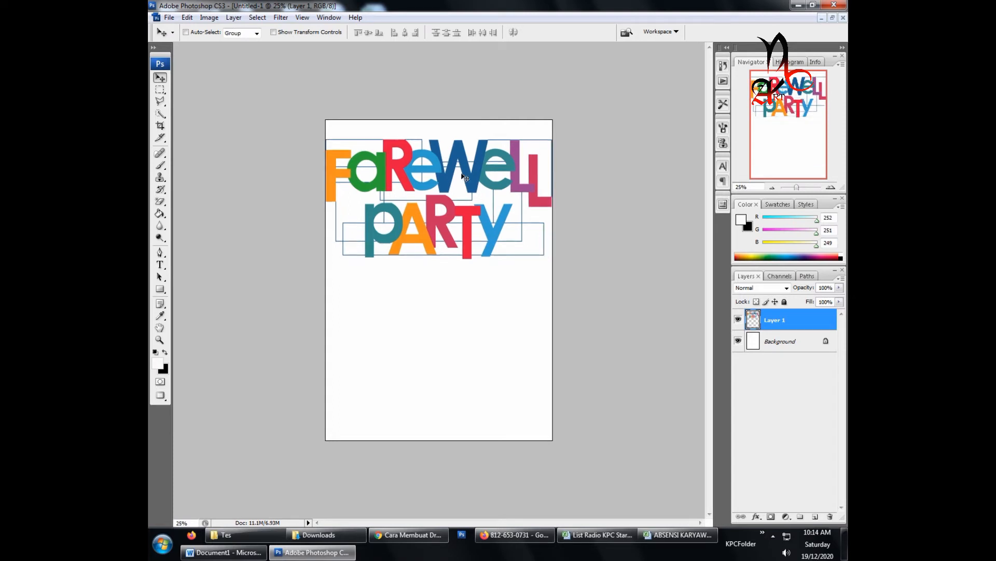
Select the whole Farewell Party lettering with a rectangular marquee and move it slightly upward
click(160, 89)
drag(293, 130, 568, 282)
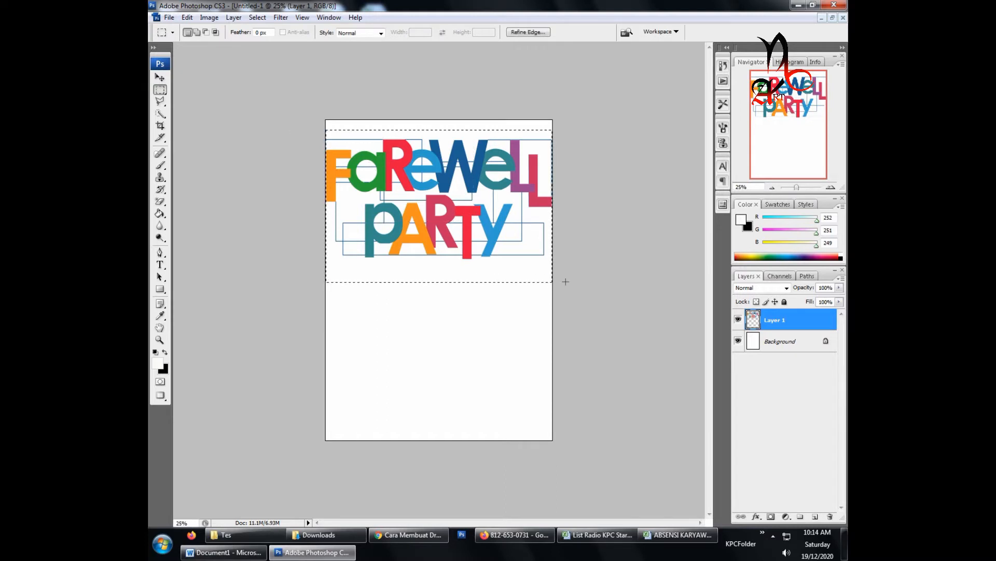
click(160, 78)
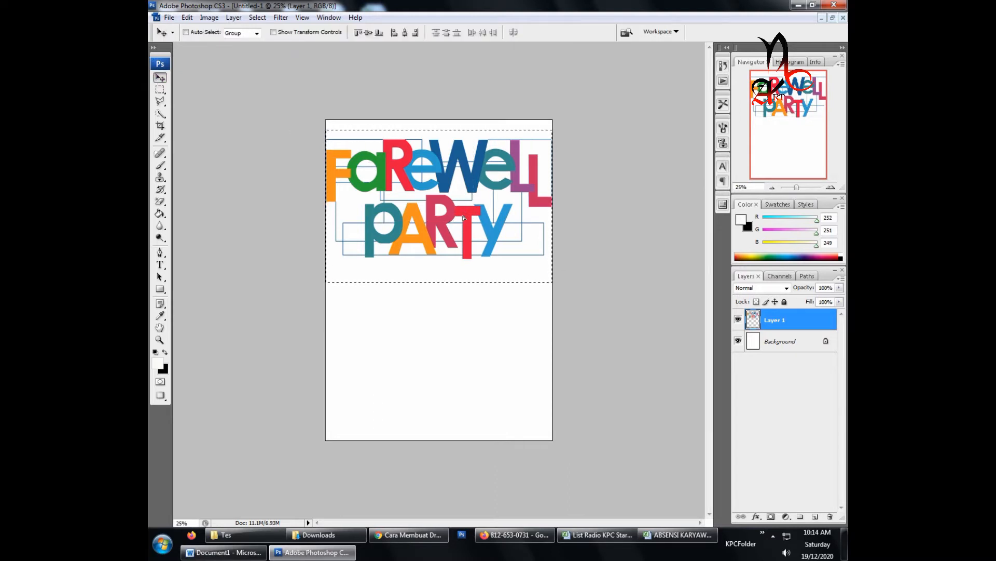
mouse_move(464, 217)
mouse_down()
mouse_move(464, 248)
mouse_move(464, 213)
mouse_up()
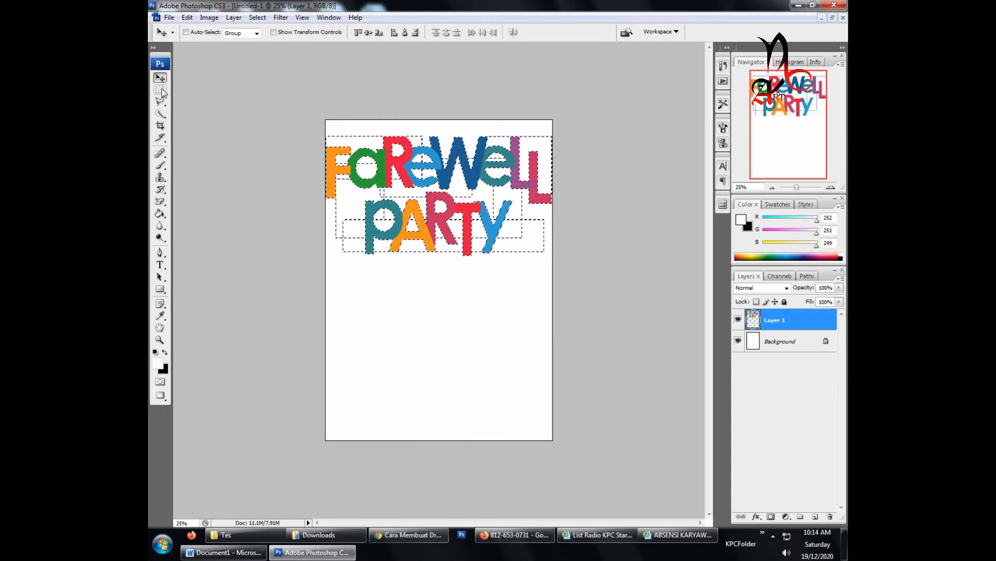
click(160, 90)
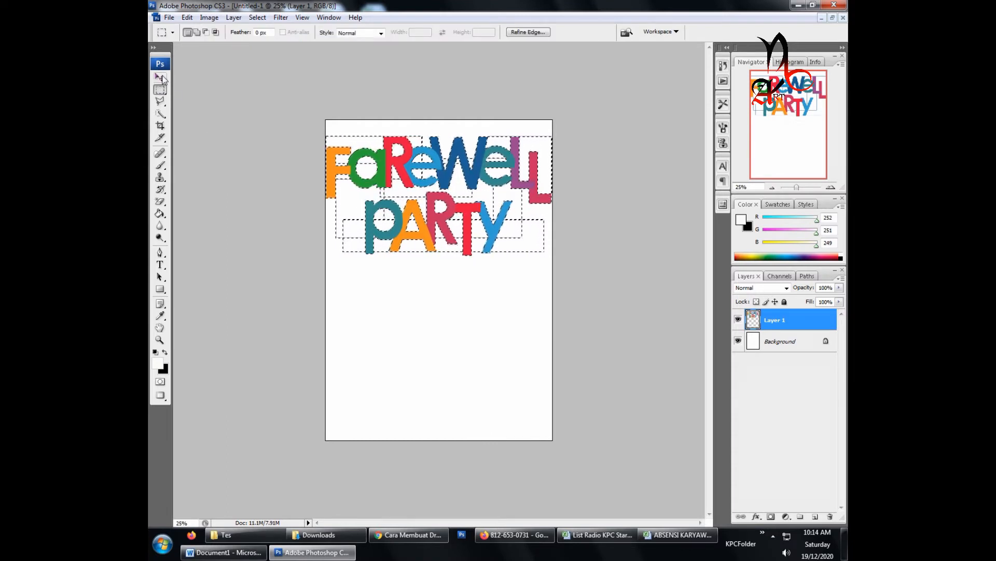
Move the selected Farewell Party lettering slightly upward and clear the selection
key(v)
mouse_move(443, 163)
mouse_down()
mouse_move(451, 222)
mouse_move(432, 153)
mouse_up()
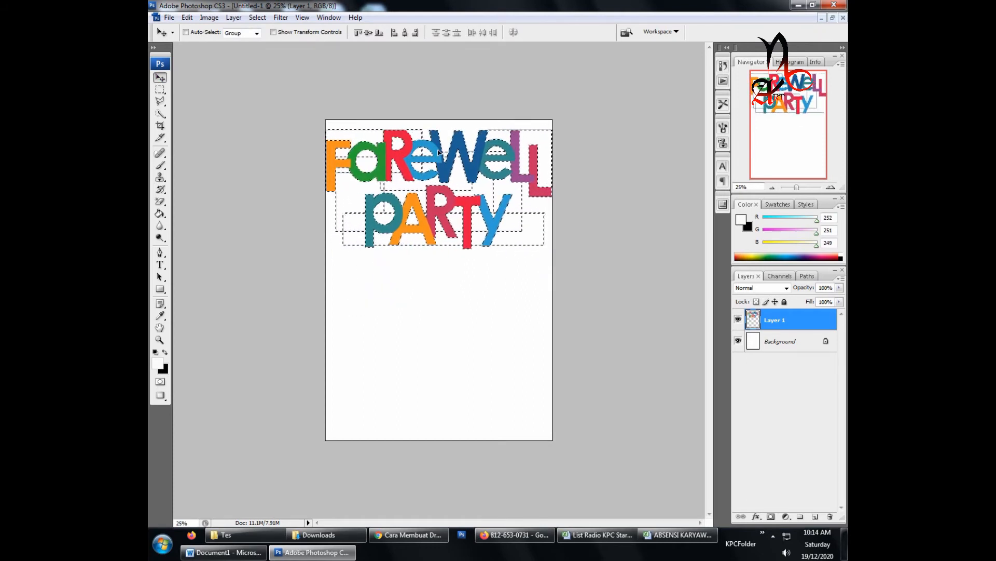
key(m)
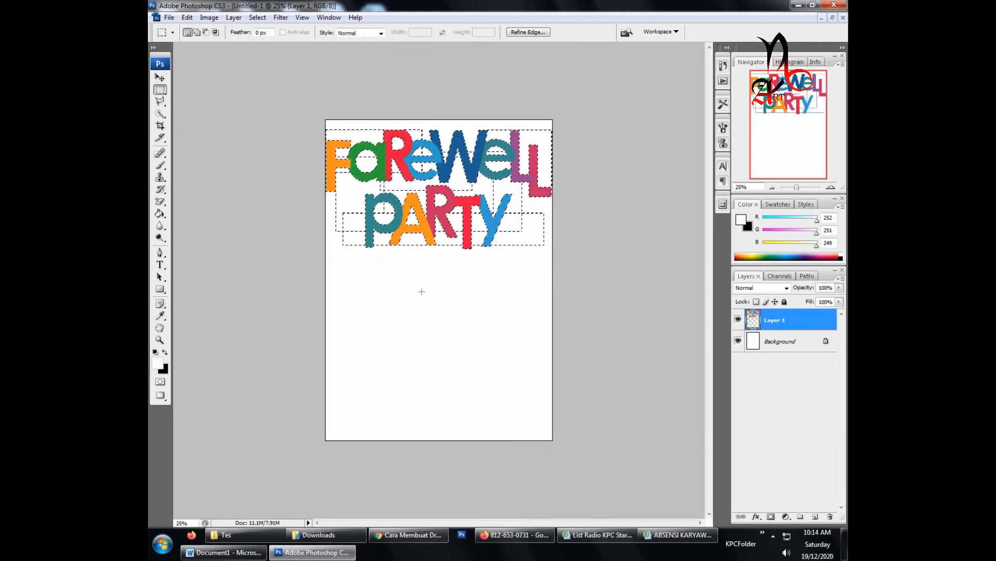
click(358, 266)
Select the lettering across the full page width with a rectangular marquee, move it up to the page's upper edge, and deselect
drag(319, 119, 554, 267)
key(v)
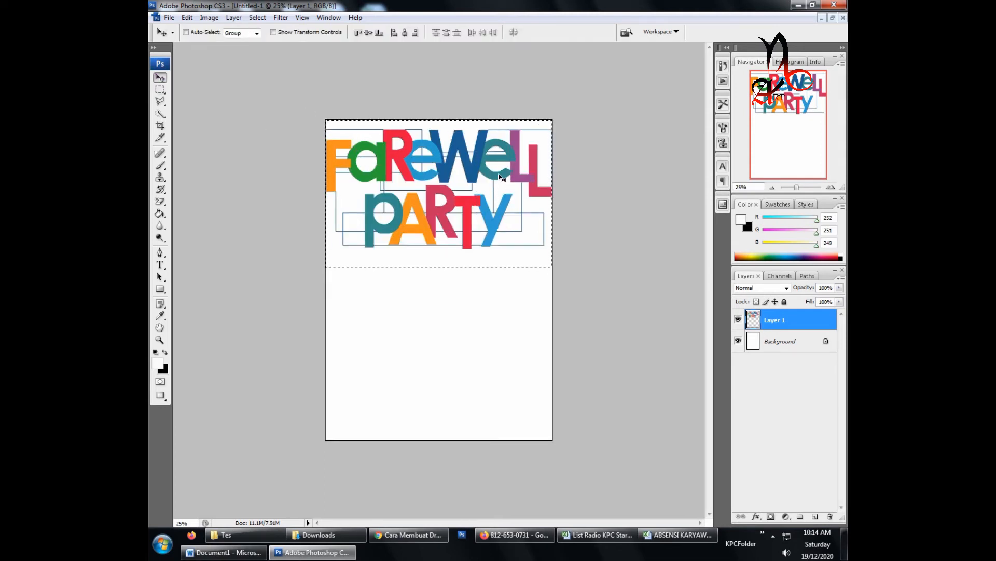
mouse_move(498, 190)
mouse_down()
mouse_move(497, 212)
mouse_move(450, 232)
mouse_move(473, 229)
mouse_move(502, 260)
mouse_move(490, 206)
mouse_move(499, 181)
mouse_up()
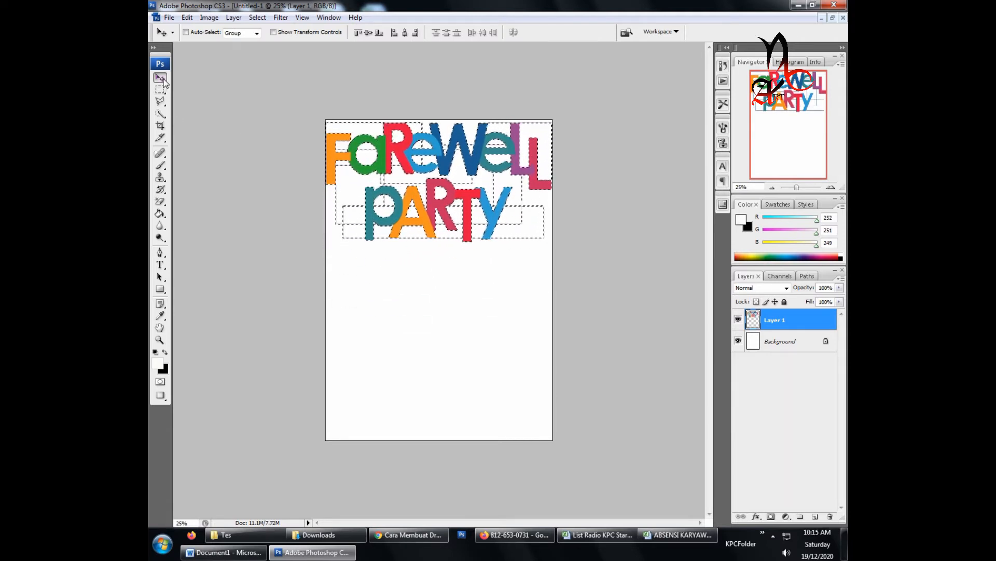
click(160, 89)
click(402, 279)
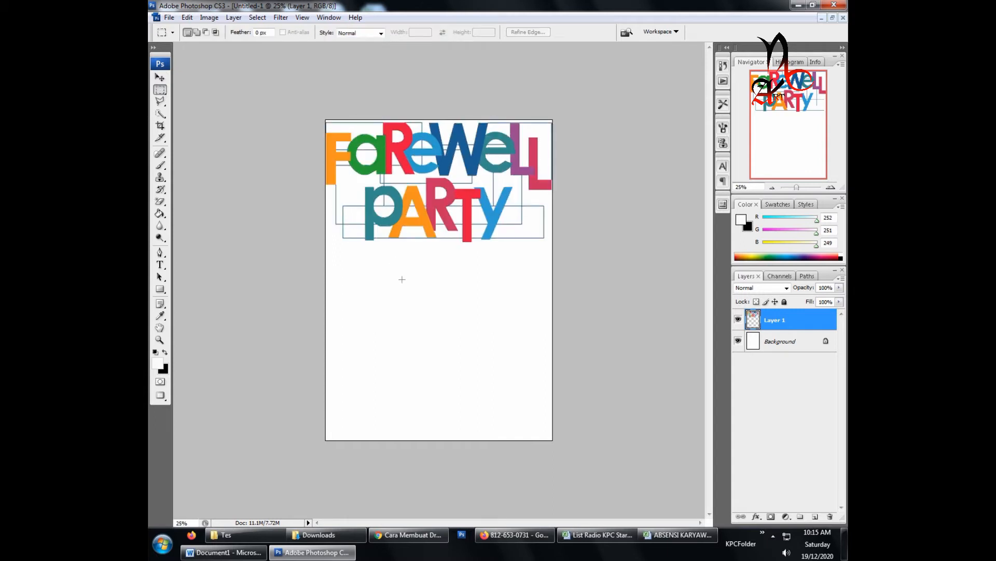
Draw a roughly circular freehand selection with the Lasso Tool on the blank area below the letter P of PARTY
click(157, 104)
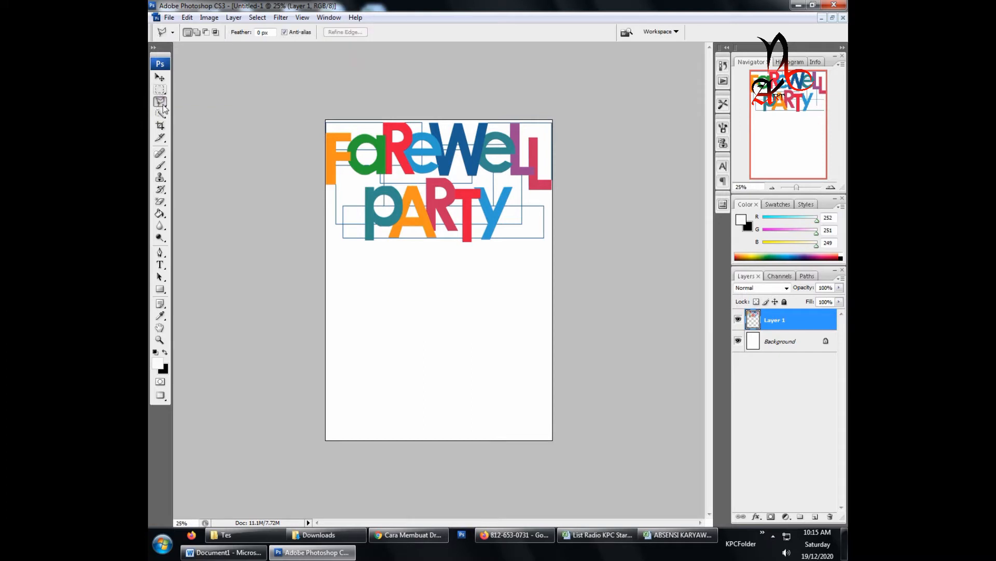
click(162, 106)
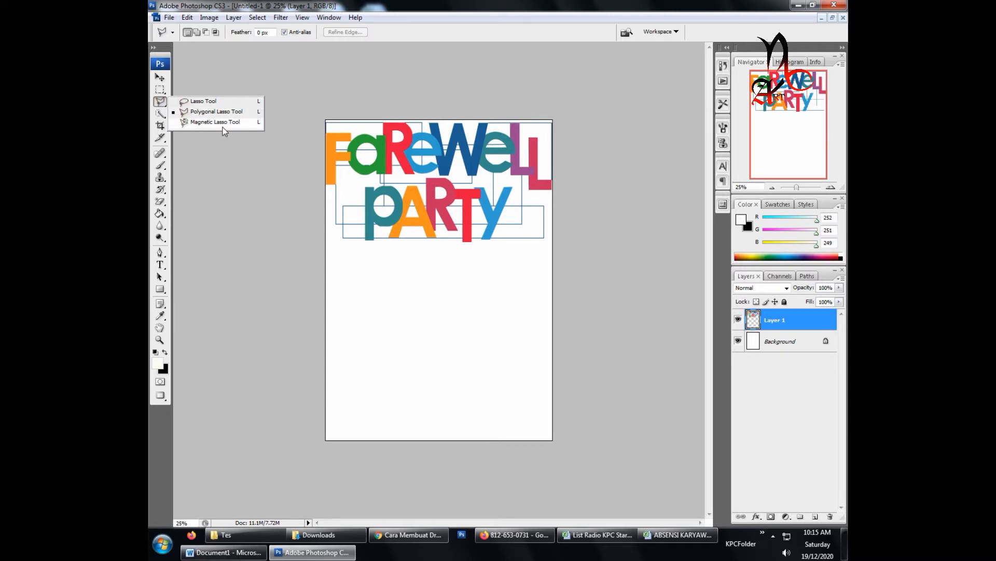
click(206, 103)
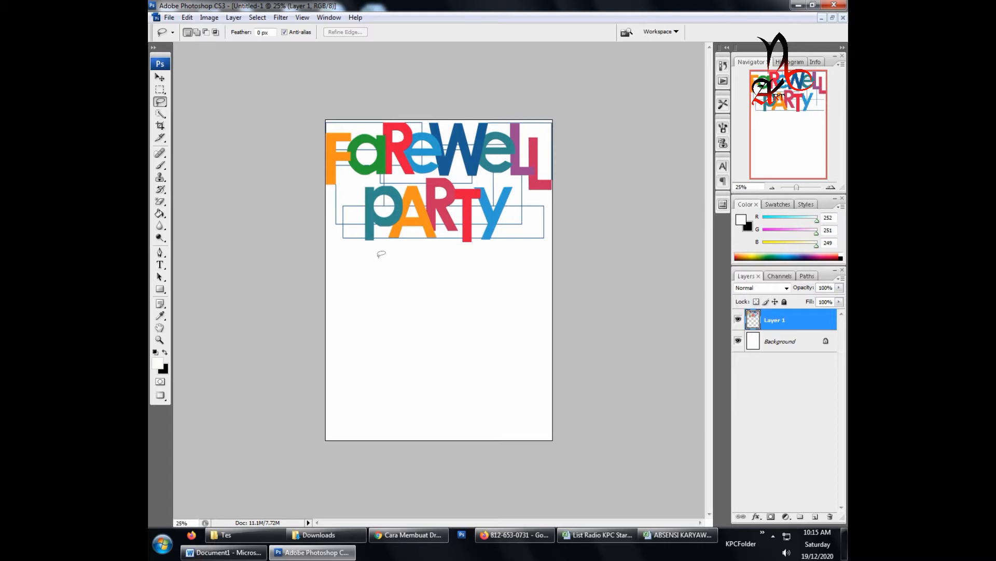
mouse_move(378, 257)
mouse_down()
mouse_move(358, 264)
mouse_move(366, 297)
mouse_move(395, 288)
mouse_move(401, 268)
mouse_move(380, 255)
mouse_up()
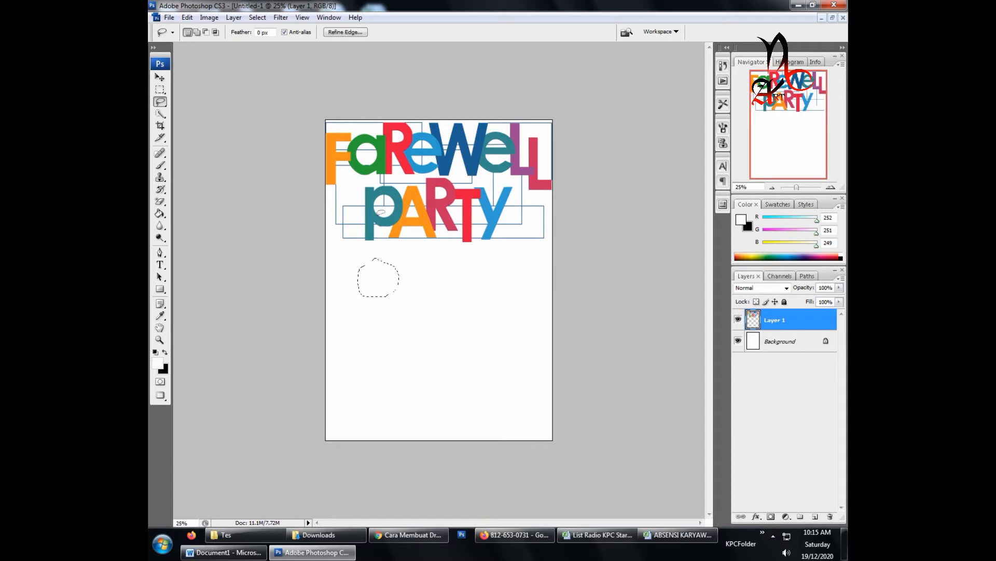
Lasso the lower stem of the letter P in PARTY, delete its contents, and undo the deletion
mouse_move(355, 218)
mouse_down()
mouse_move(392, 242)
mouse_move(384, 252)
mouse_move(345, 253)
mouse_move(349, 222)
mouse_up()
key(Delete)
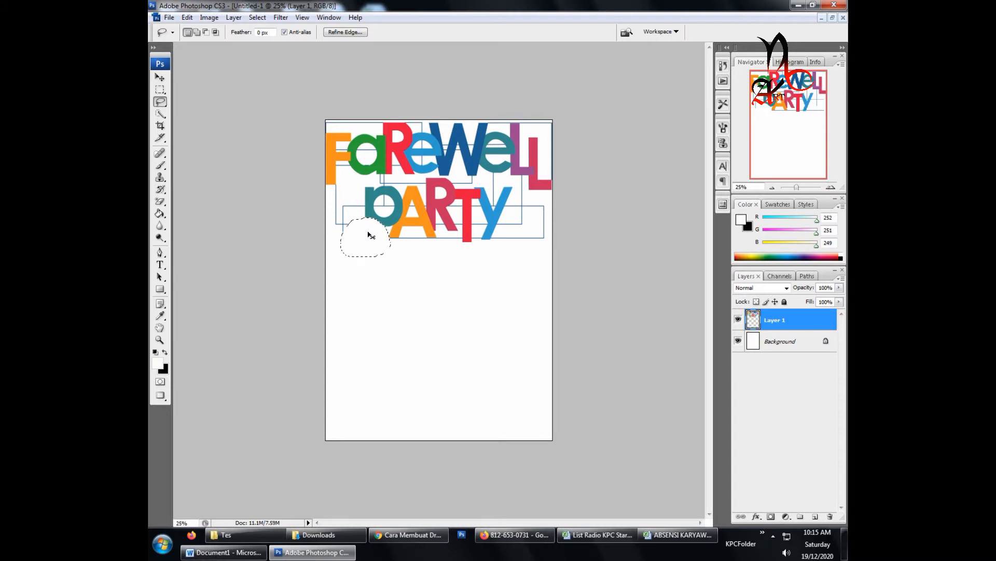
key(ctrl+z)
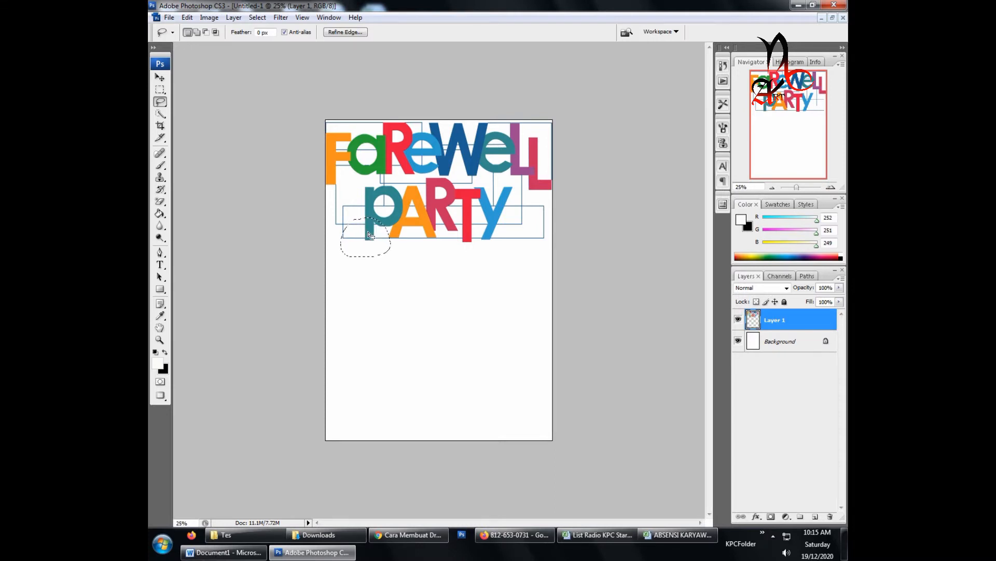
Move the lassoed lower part of the P down onto the blank page area and undo the move
click(157, 79)
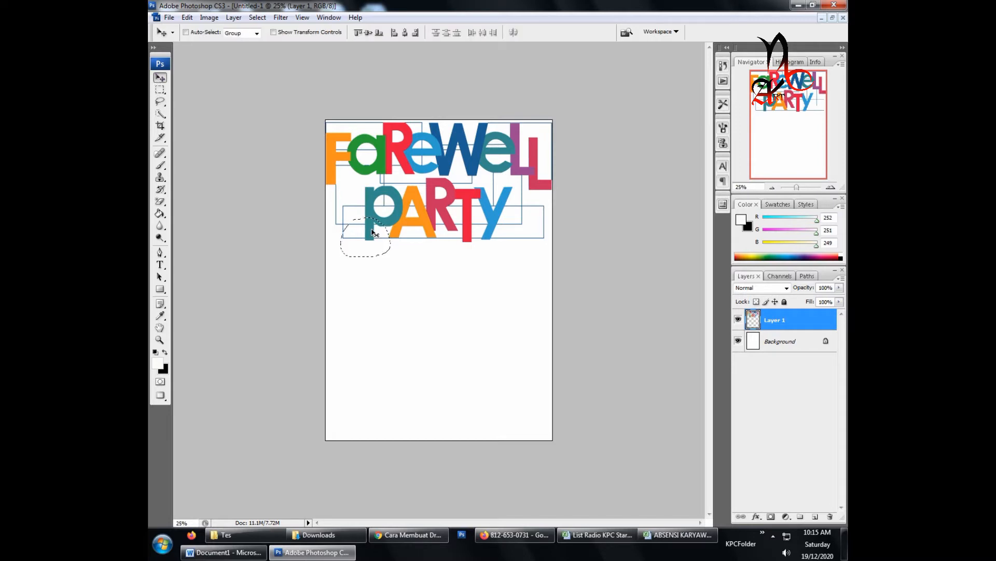
drag(376, 252, 377, 273)
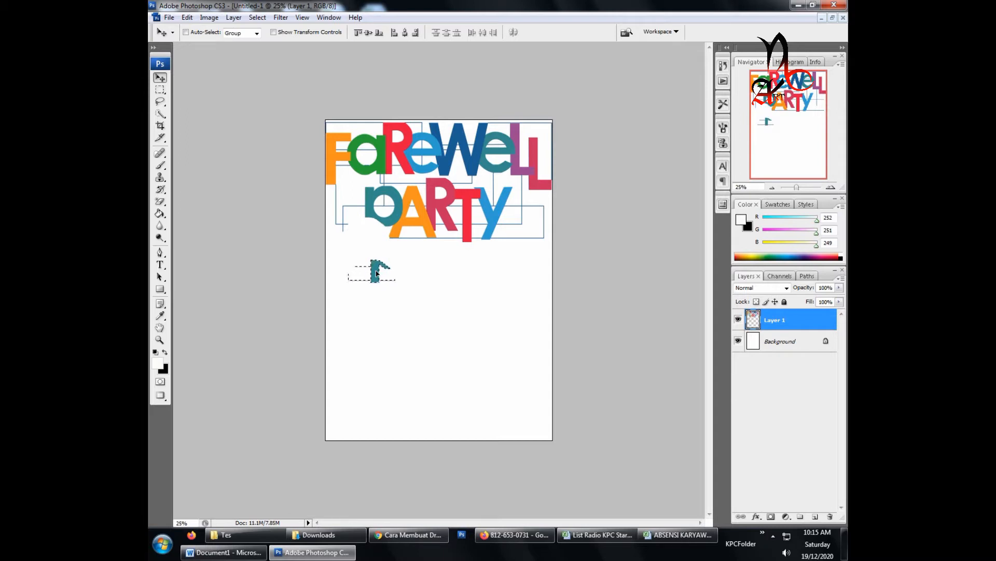
key(ctrl+z)
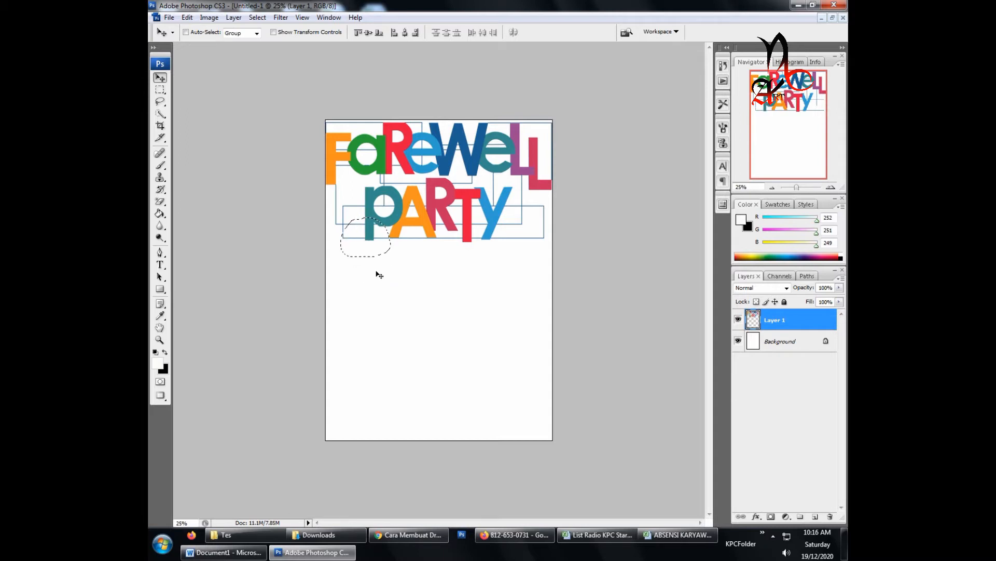
Clear the freehand selection and outline the letter P of PARTY with the Polygonal Lasso Tool
click(162, 104)
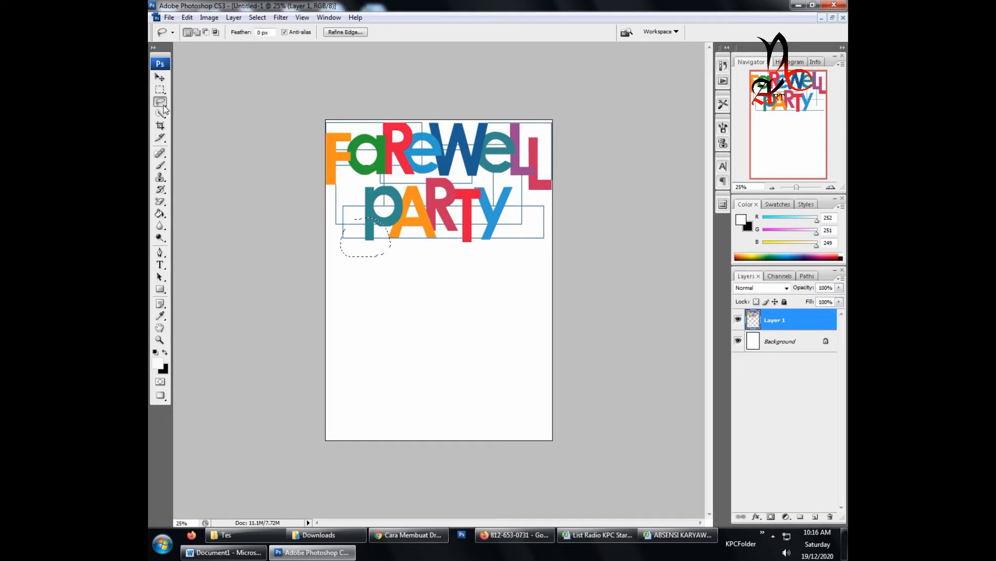
right_click(164, 104)
click(239, 110)
key(ctrl+d)
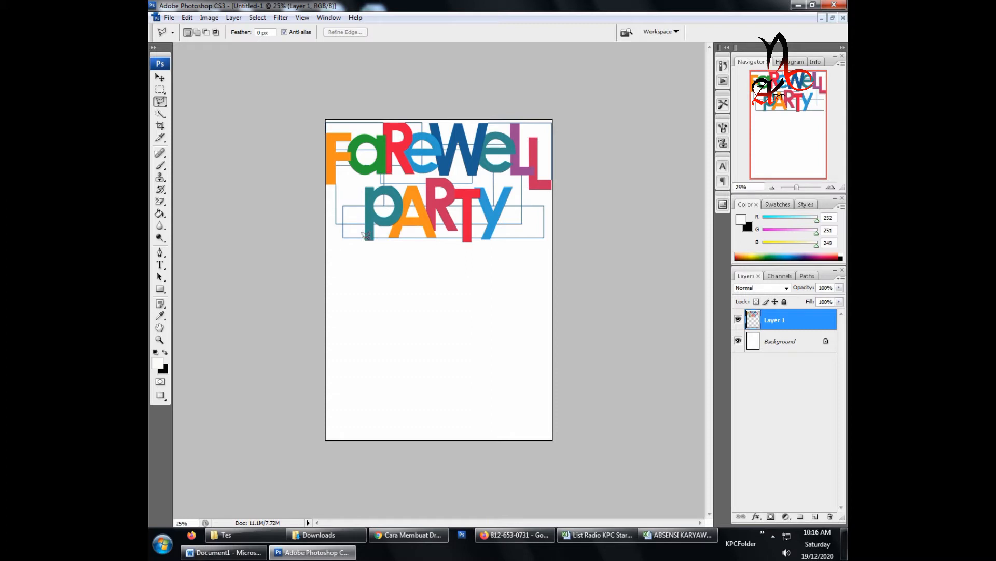
click(367, 188)
click(402, 196)
click(404, 225)
double_click(368, 237)
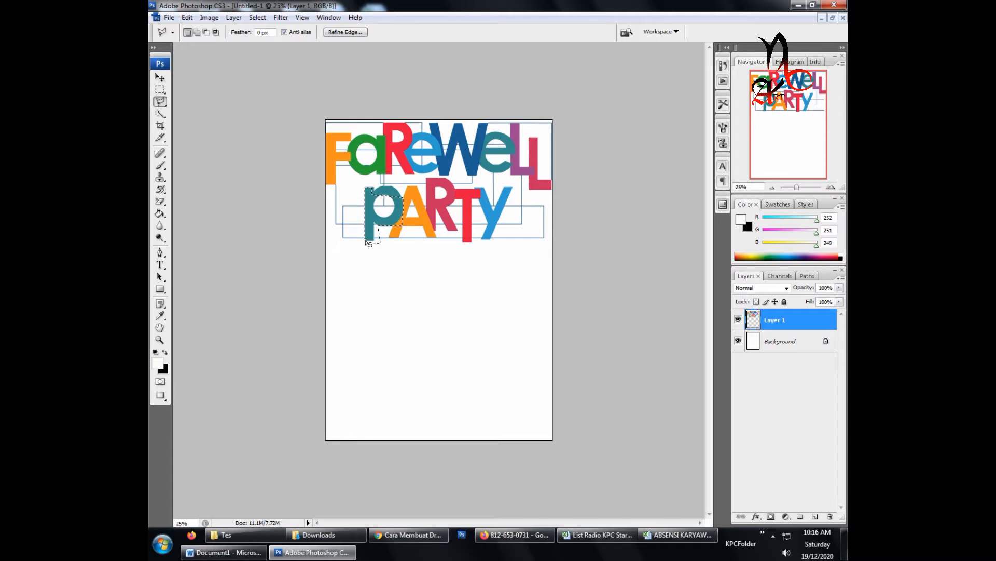
Move the selected part of the P downward and undo it, and likewise delete that part and undo the deletion
click(161, 102)
click(160, 79)
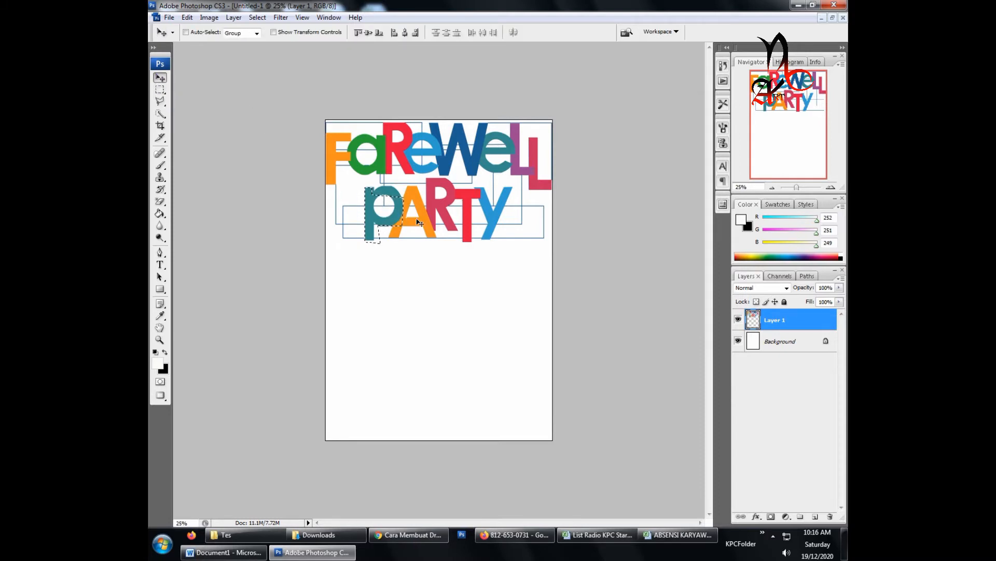
mouse_move(375, 243)
mouse_down()
mouse_move(367, 295)
mouse_move(393, 322)
mouse_move(377, 245)
mouse_up()
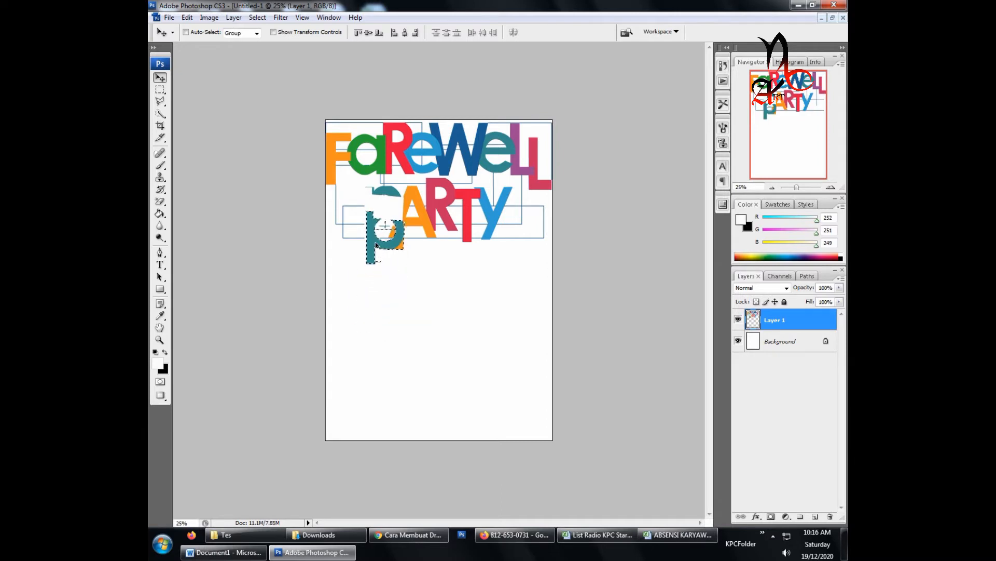
key(ctrl+z)
key(Delete)
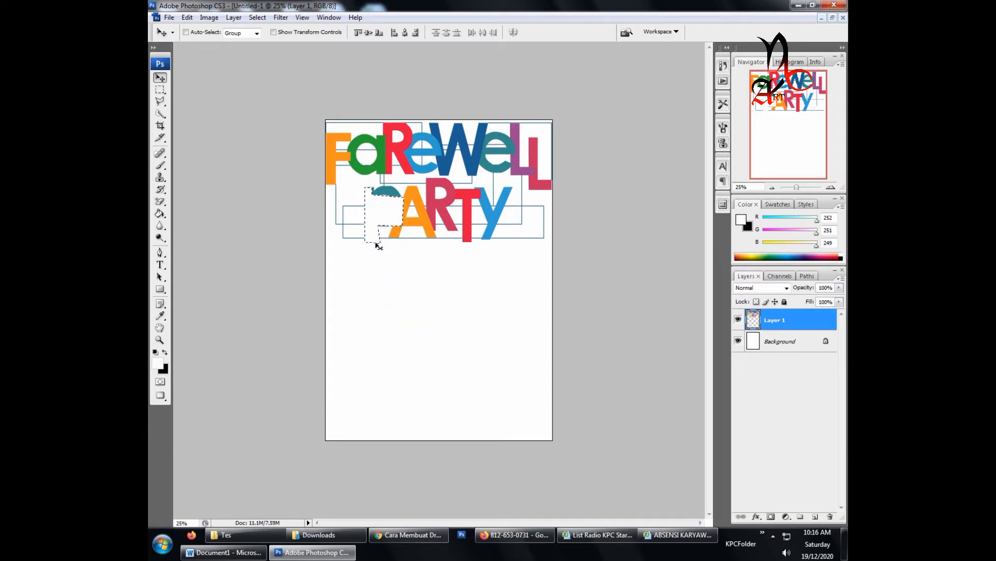
key(ctrl+z)
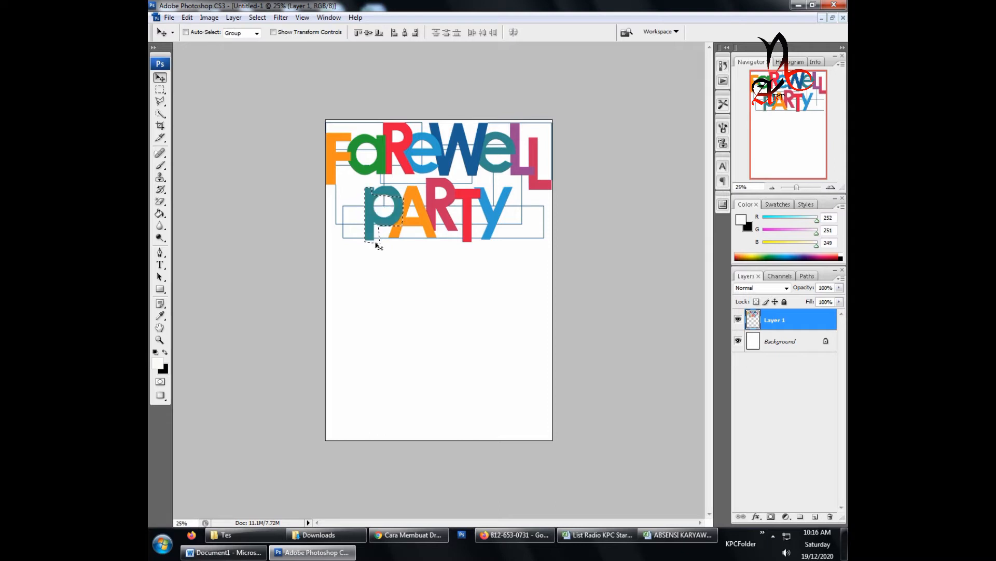
Trace a selection around the word PARTY with the Magnetic Lasso Tool, deselect it, and switch to the Move Tool
click(160, 101)
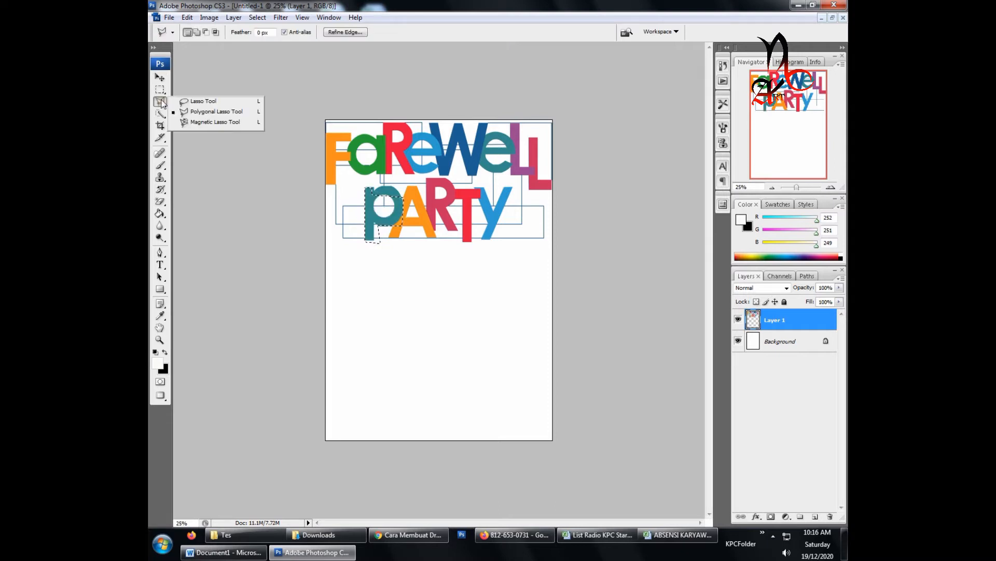
click(196, 123)
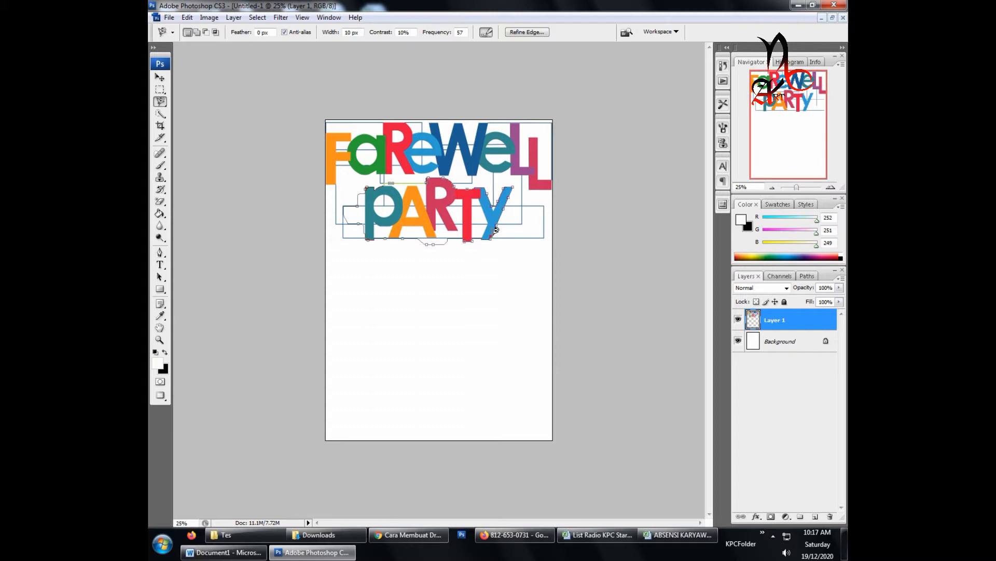
click(496, 229)
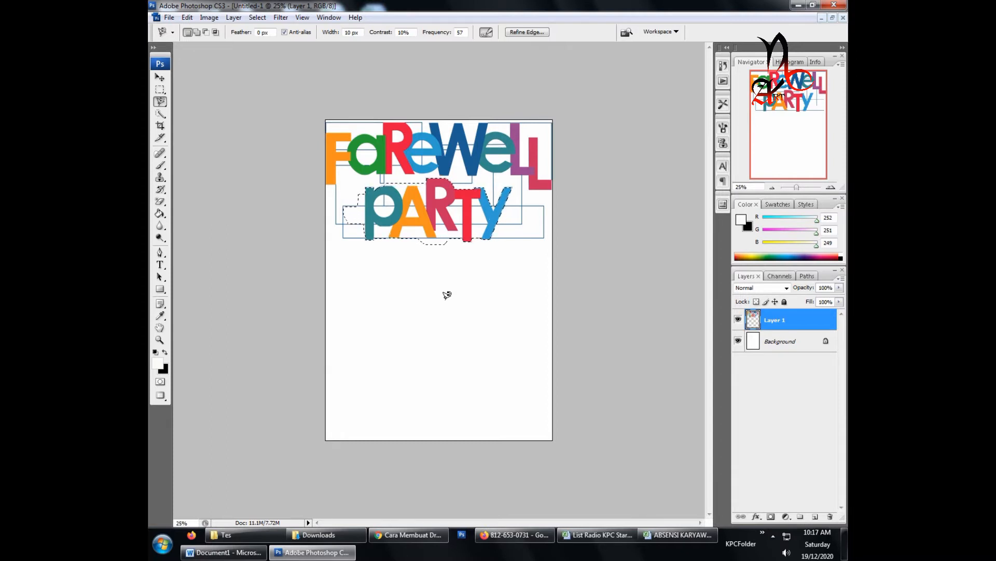
key(ctrl+d)
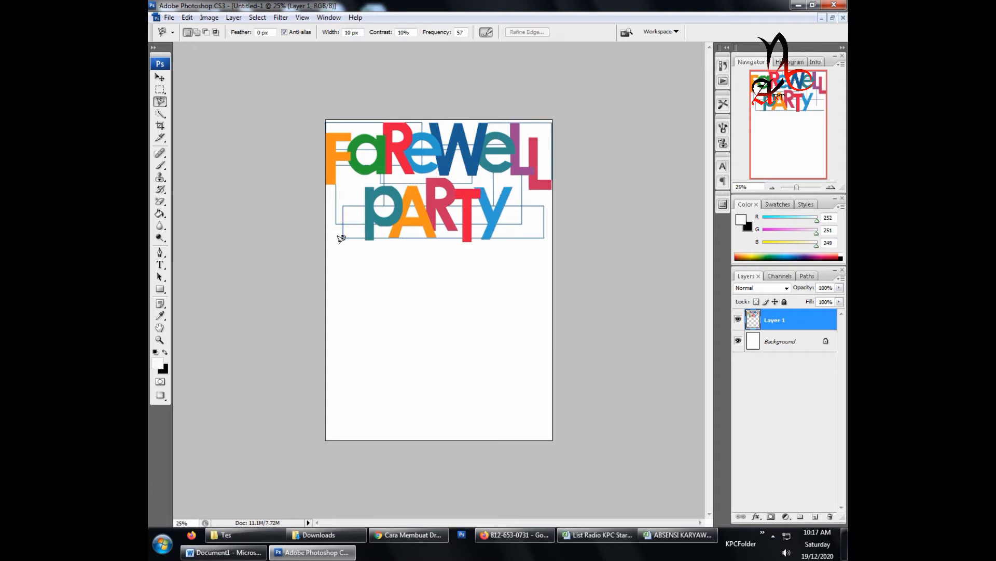
click(160, 78)
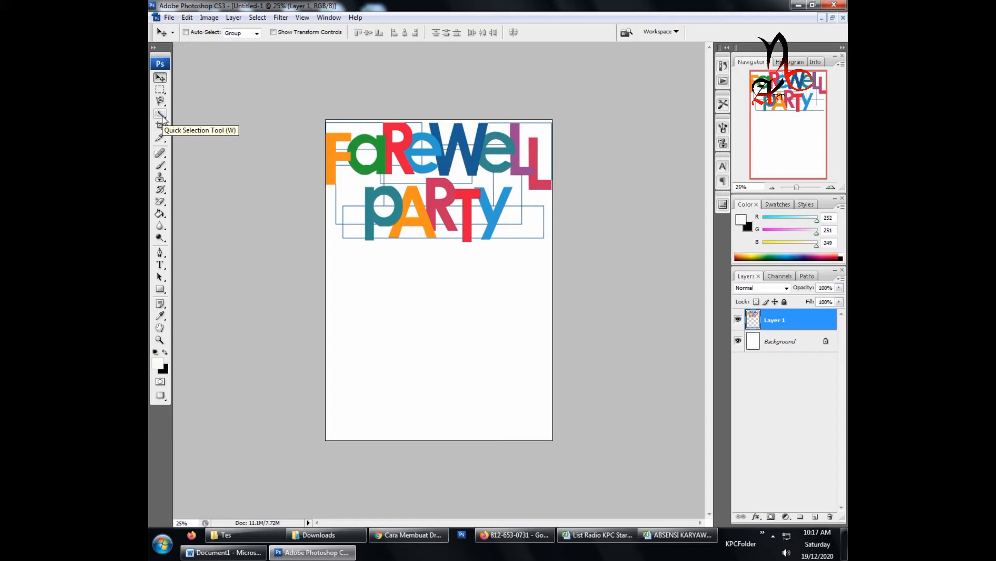
Crop the page to the full-width area around the Farewell Party lettering and undo the crop
click(160, 126)
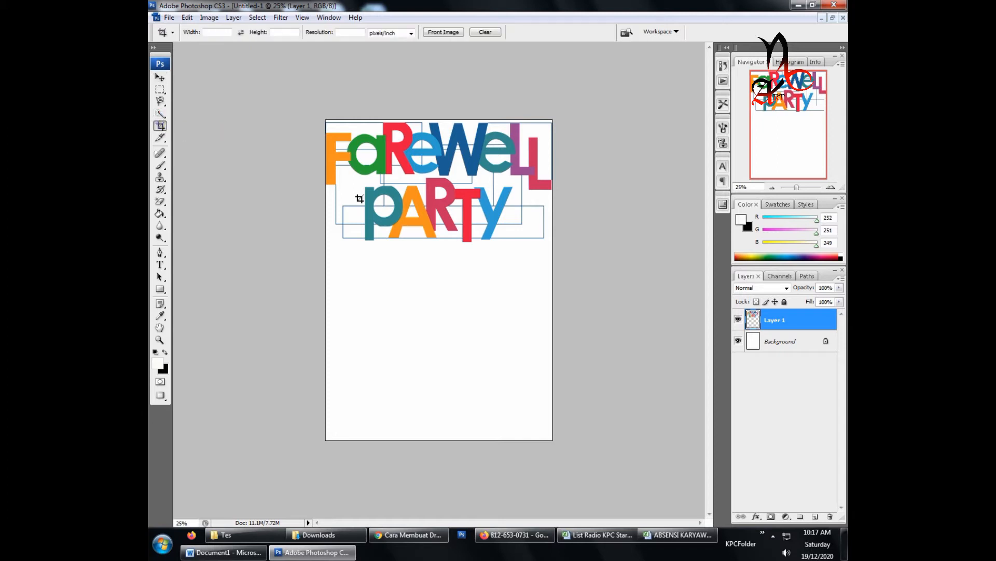
mouse_move(324, 117)
mouse_down()
mouse_move(500, 267)
mouse_move(567, 258)
mouse_up()
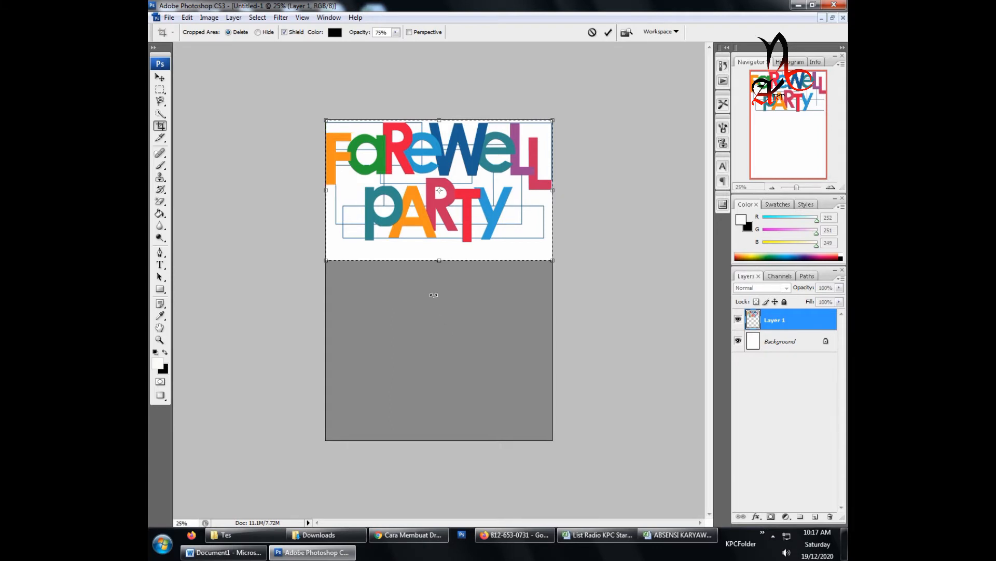
key(Return)
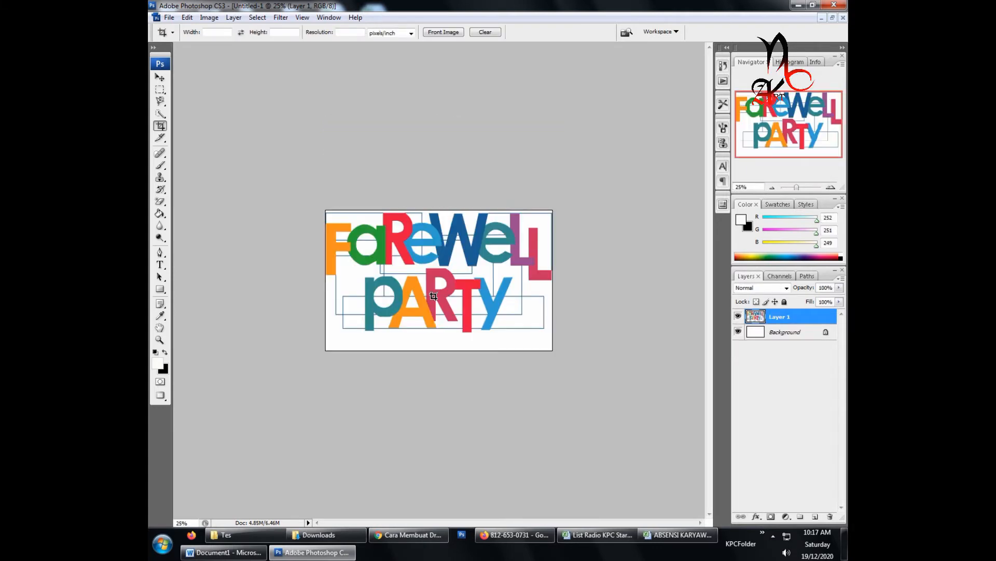
key(ctrl+z)
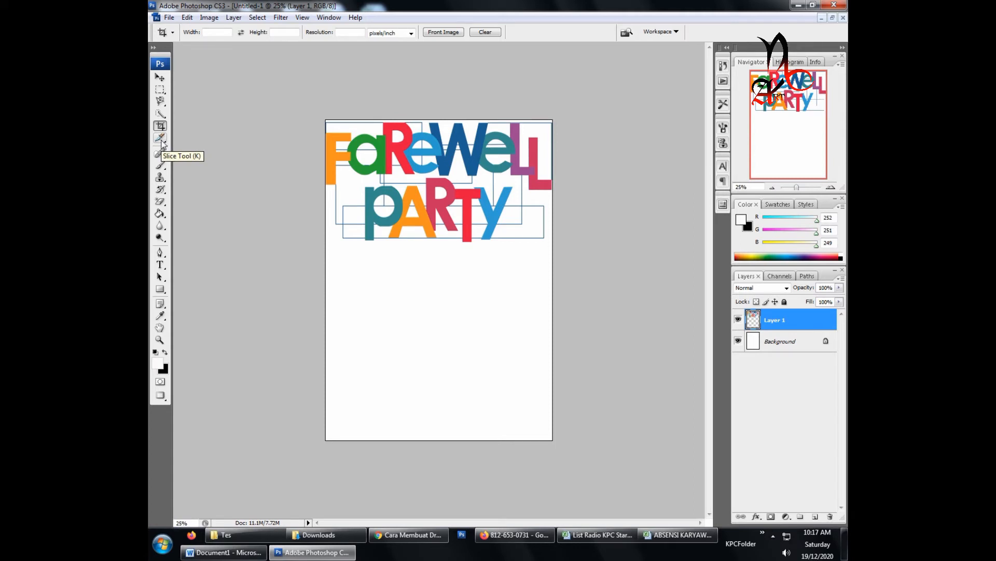
Draw a slice around the Farewell Party lettering with the Slice Tool and extend its lower edge into the blank area below PARTY
click(162, 139)
click(192, 138)
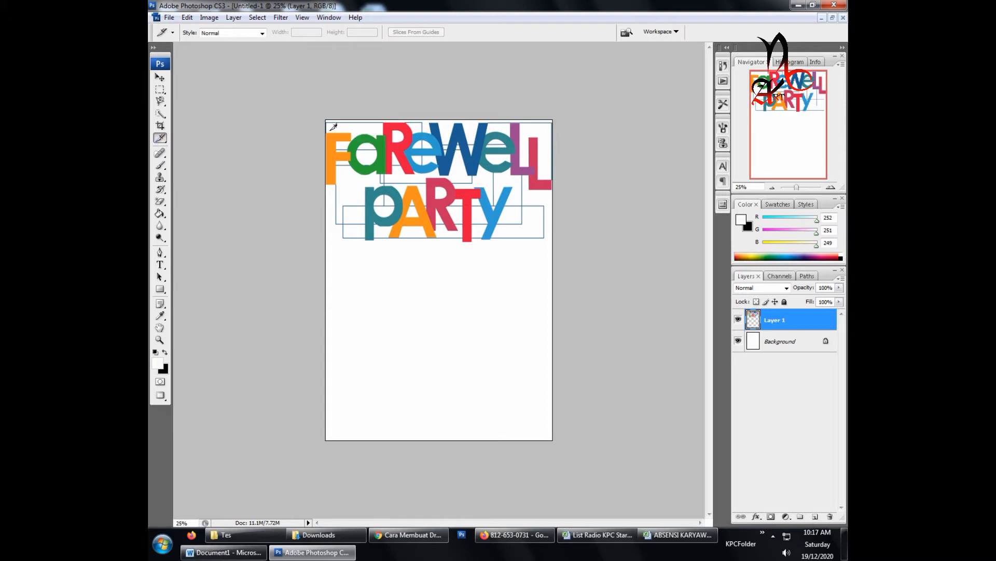
drag(326, 122, 560, 241)
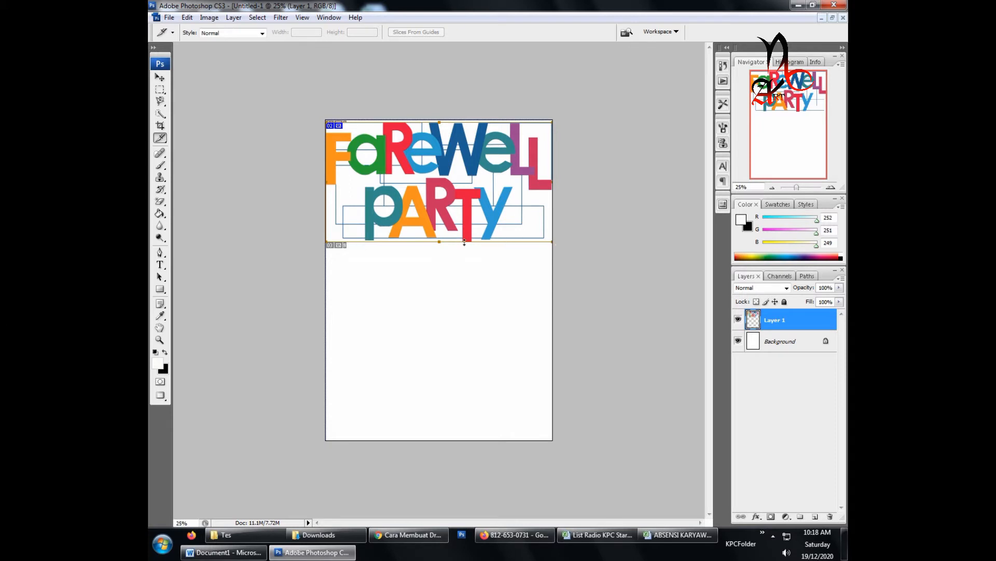
drag(445, 241, 433, 279)
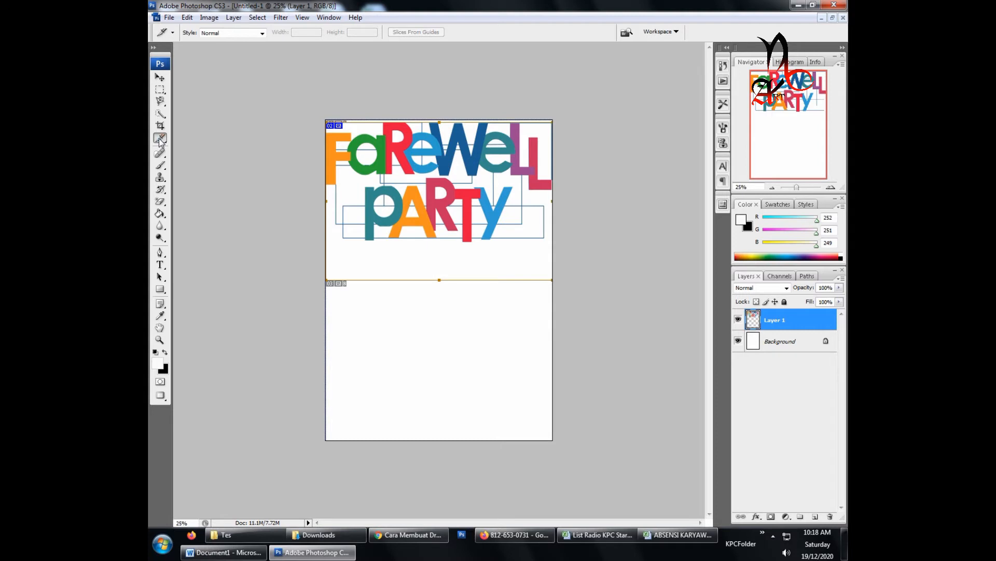
Undo the resizing and creation of the slice around the lettering, and switch to the Magnetic Lasso Tool
key(ctrl+z)
key(ctrl+z)
key(ctrl+alt+z)
key(ctrl+alt+z)
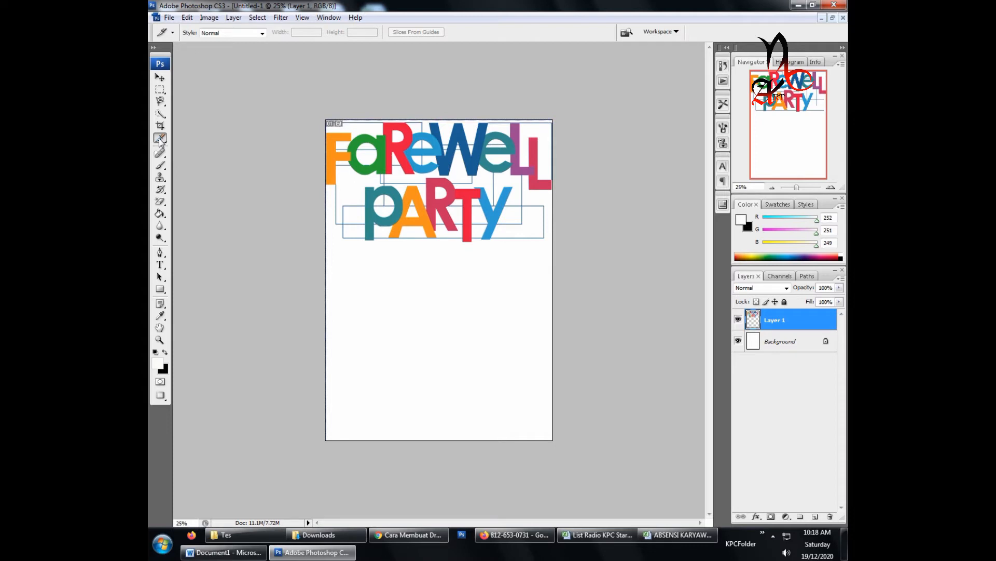
click(160, 101)
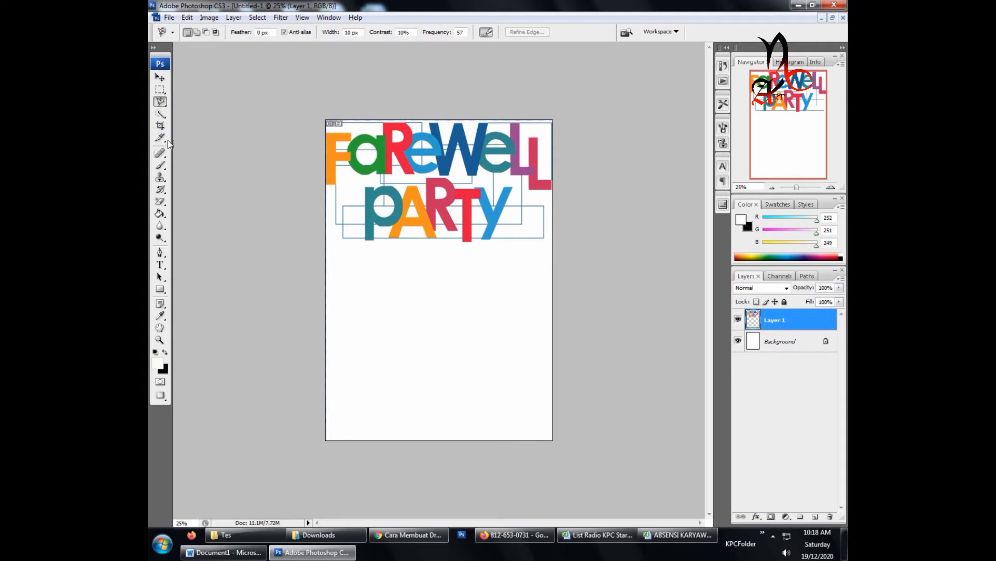
Draw a crop frame over most of the lettering and blank area below it with the Crop Tool and cancel it
click(160, 125)
drag(327, 122, 506, 318)
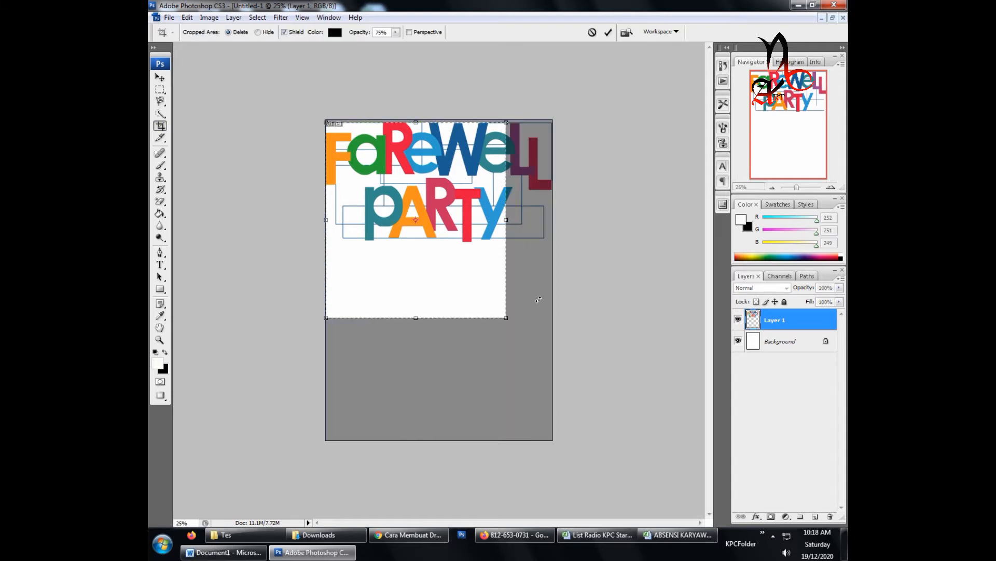
key(Escape)
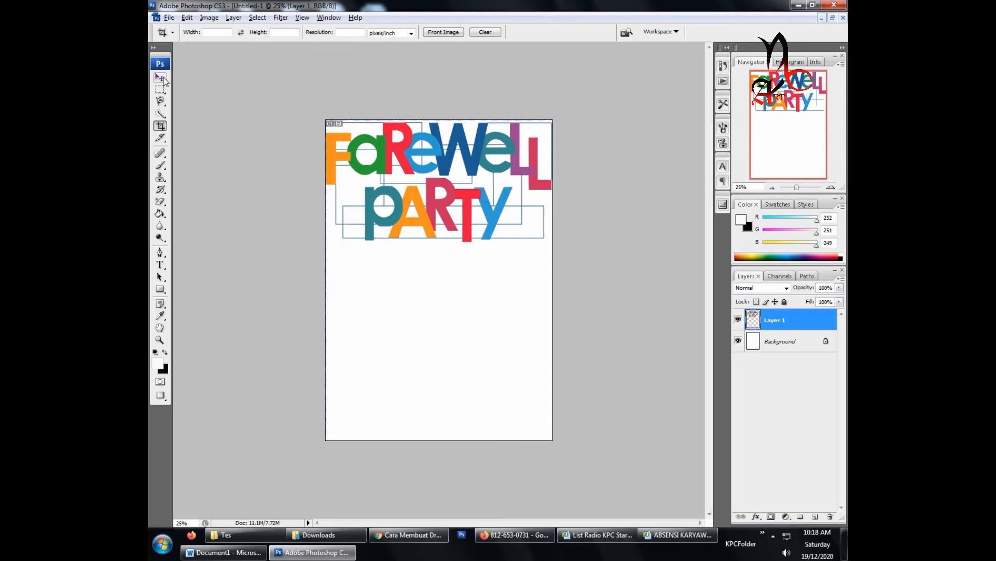
Undo the last deselection of the lettering and clear the restored selection with the Magnetic Lasso Tool
key(ctrl+z)
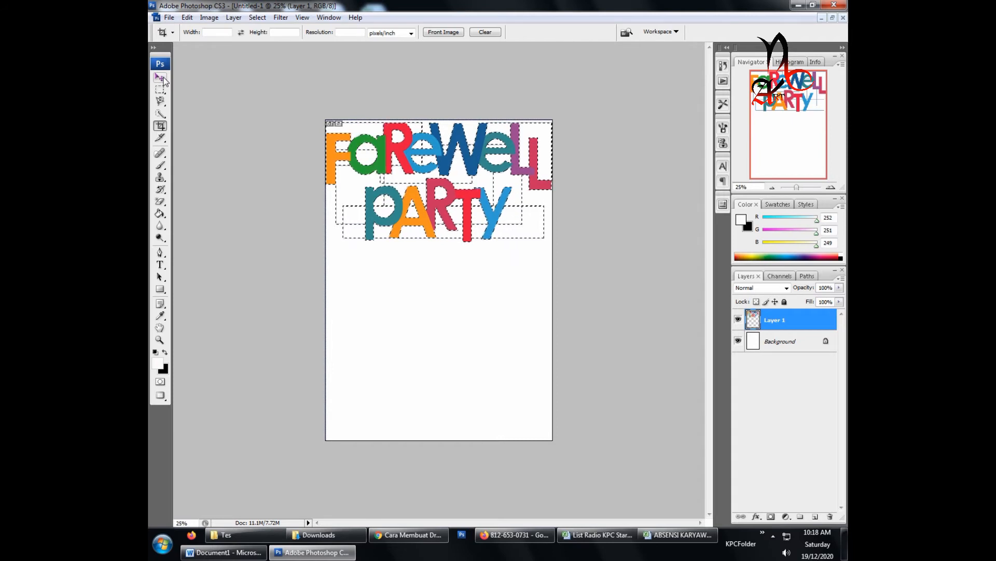
click(162, 103)
click(385, 275)
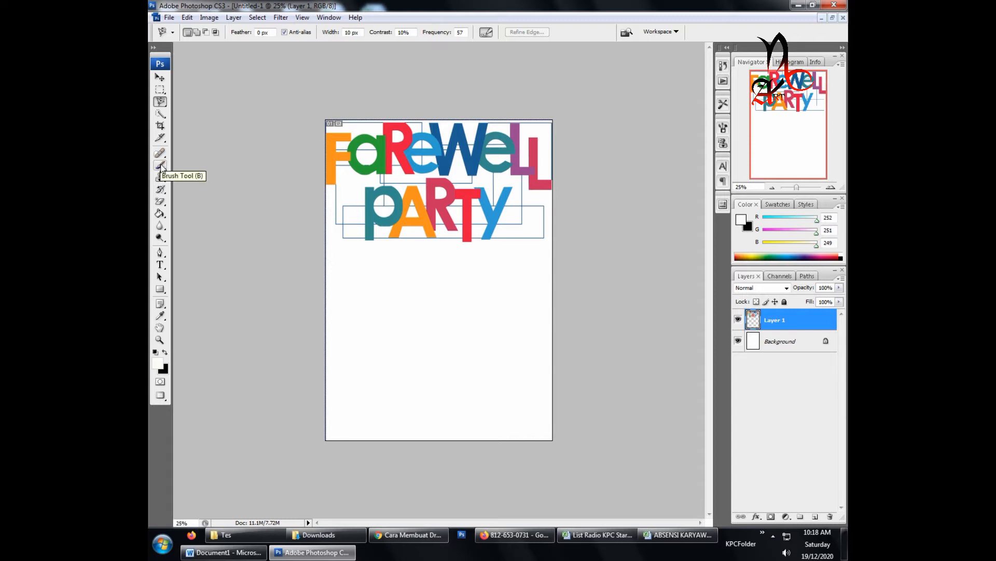
Activate the Brush Tool and set the foreground color to magenta, RGB 212, 0, 195
click(161, 166)
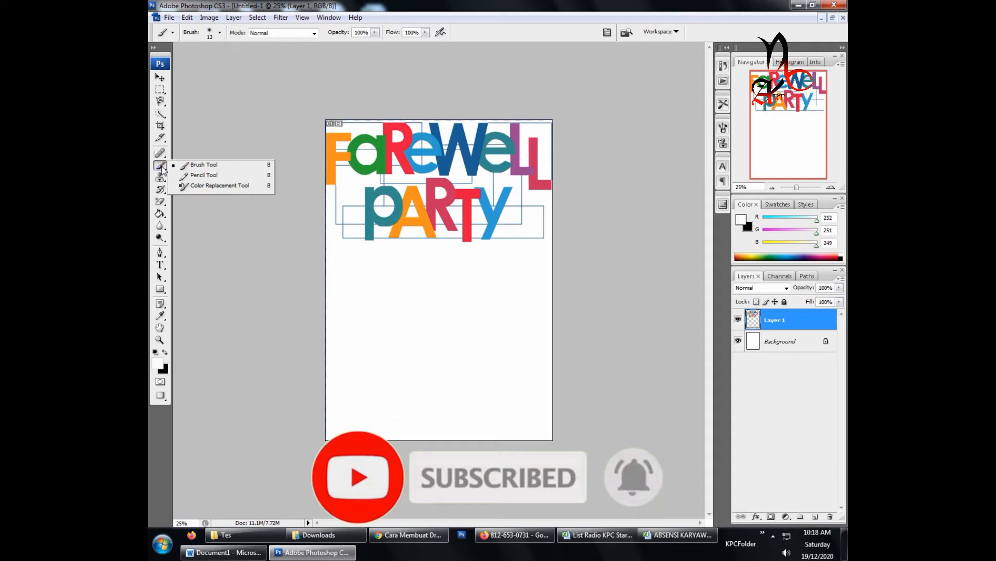
click(195, 166)
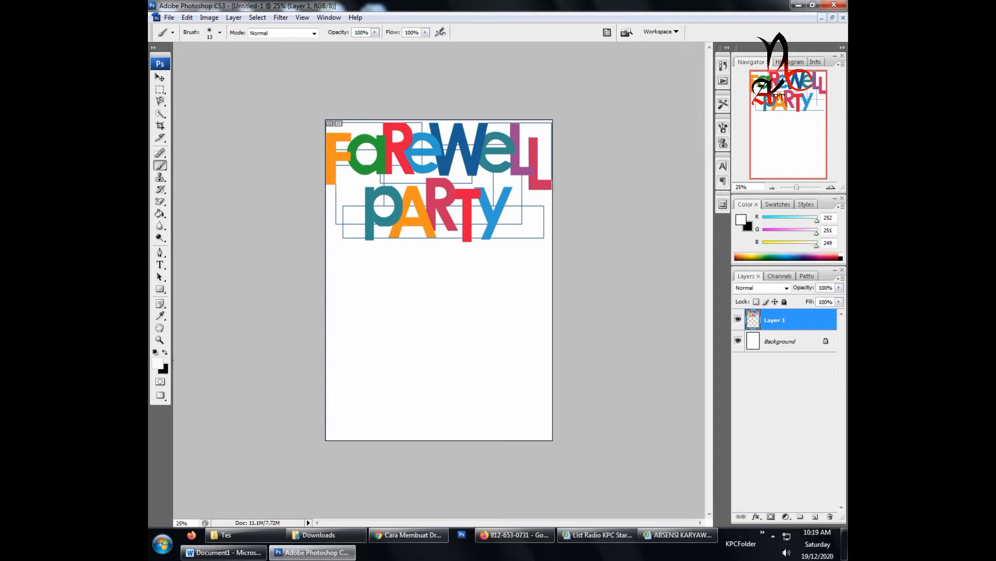
click(160, 364)
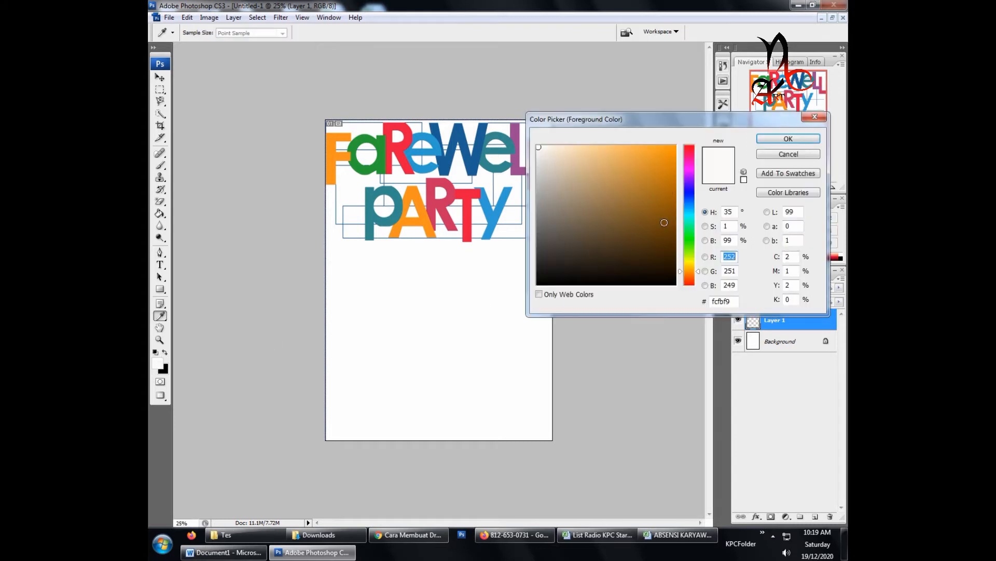
click(690, 167)
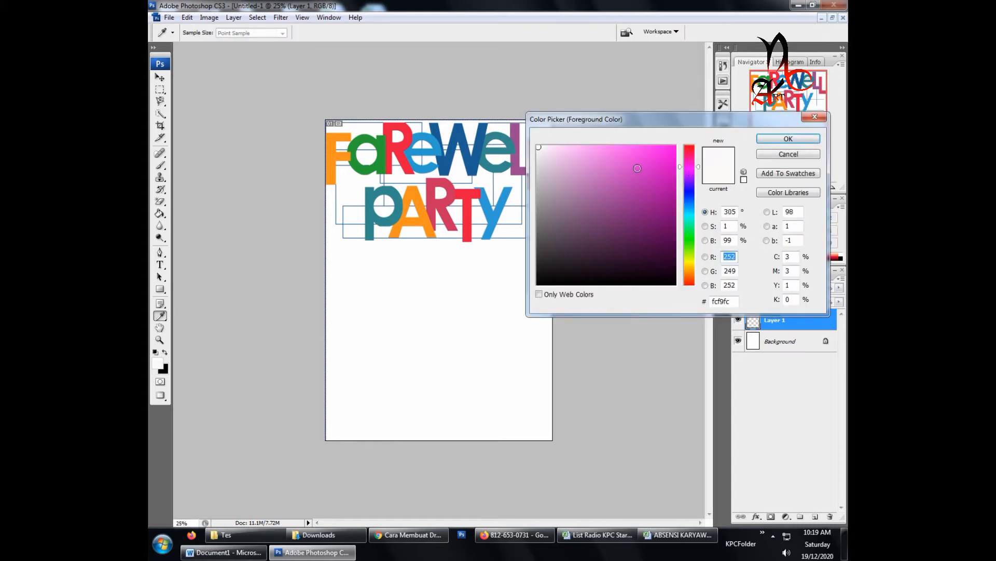
click(676, 169)
click(788, 139)
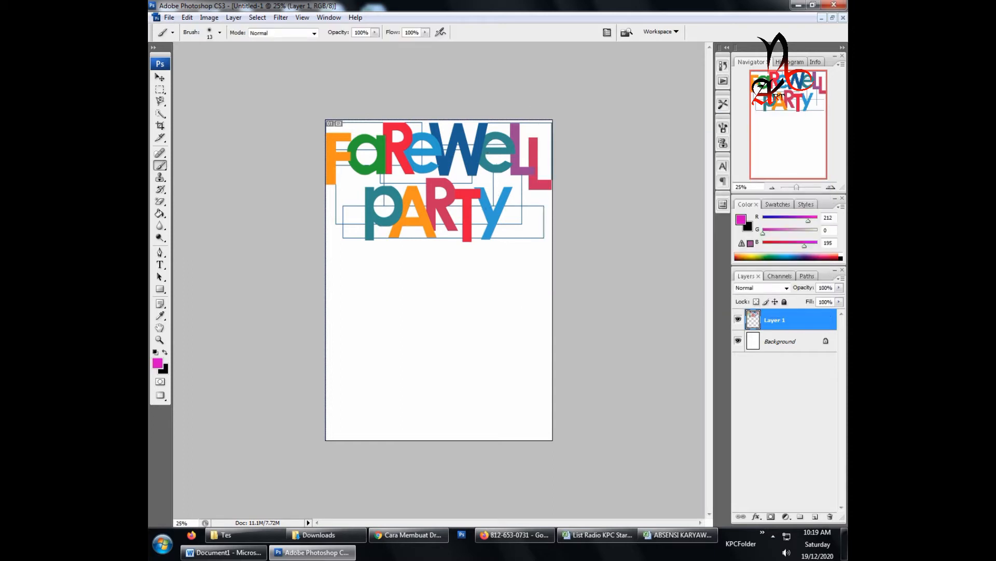
Paint a short brush stroke on the letter Y of PARTY, undo it, and switch to the Color Replacement Tool
drag(487, 209, 492, 220)
key(ctrl+z)
click(161, 165)
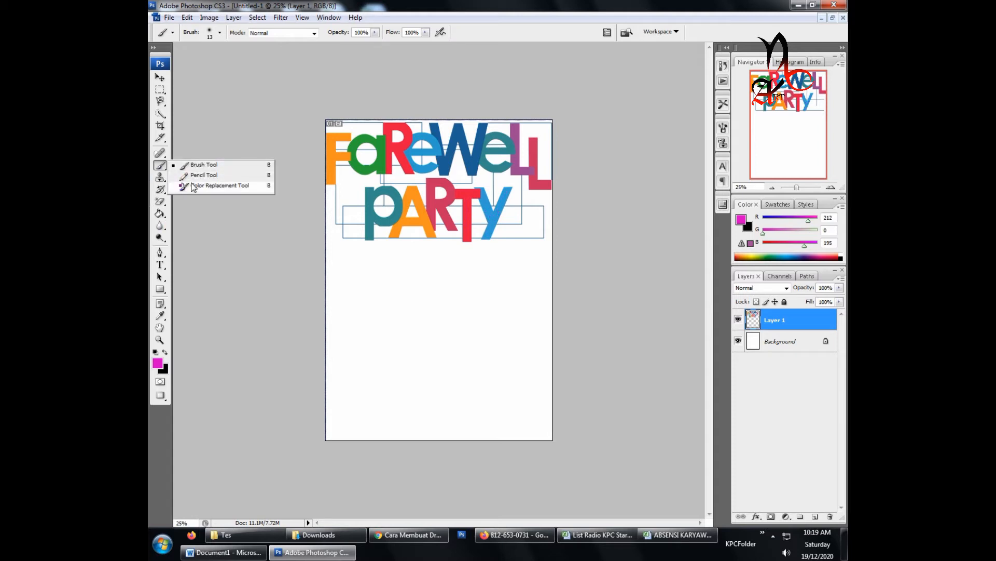
click(193, 186)
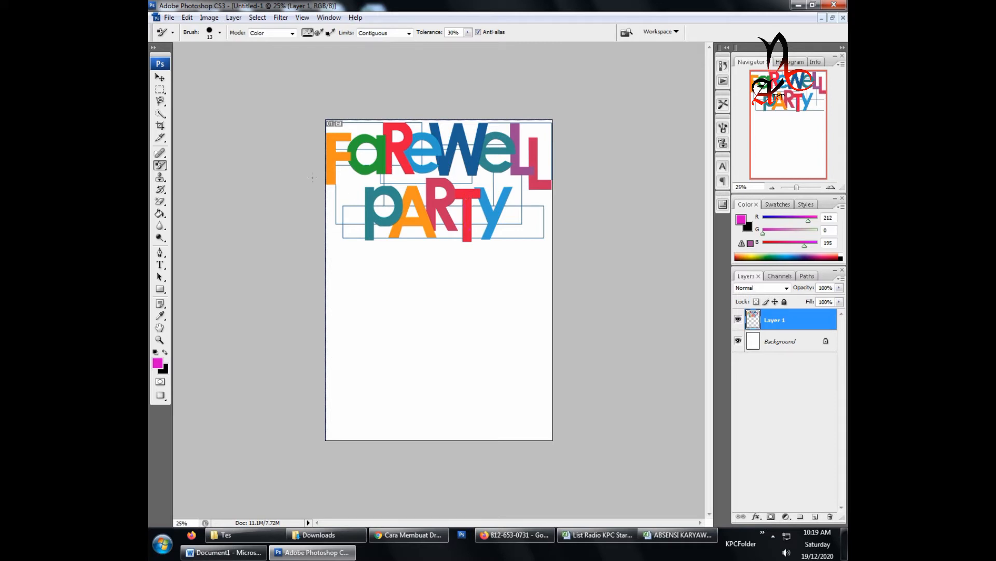
Try the Clone Stamp Tool on the letters A, Y and P of PARTY and undo the stroke on the P
click(164, 179)
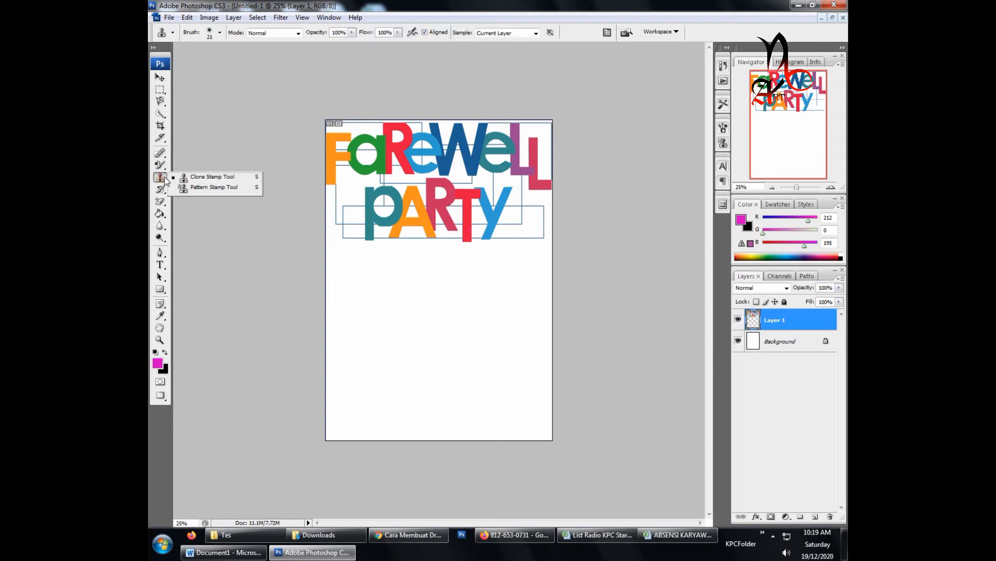
click(191, 179)
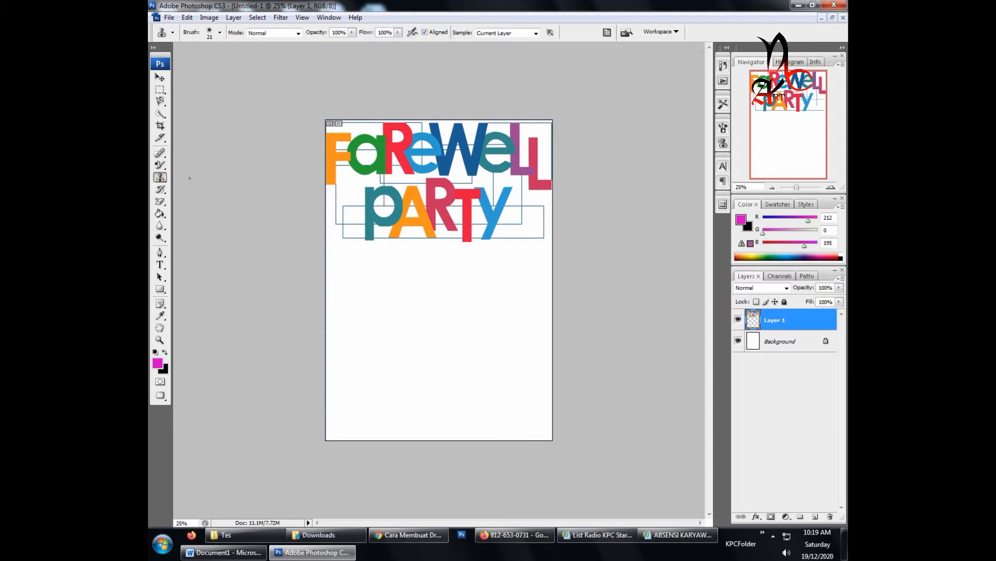
click(426, 220)
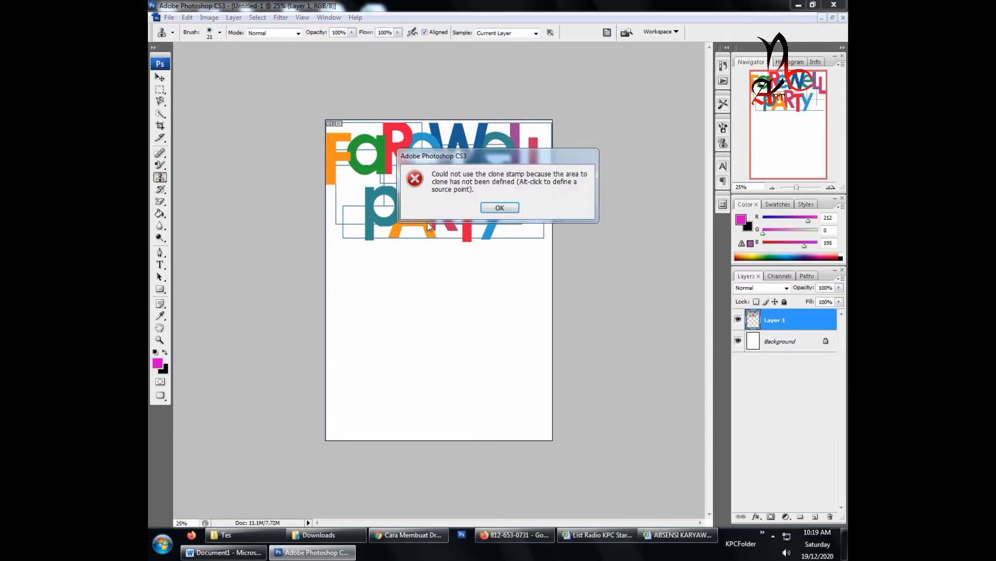
click(499, 207)
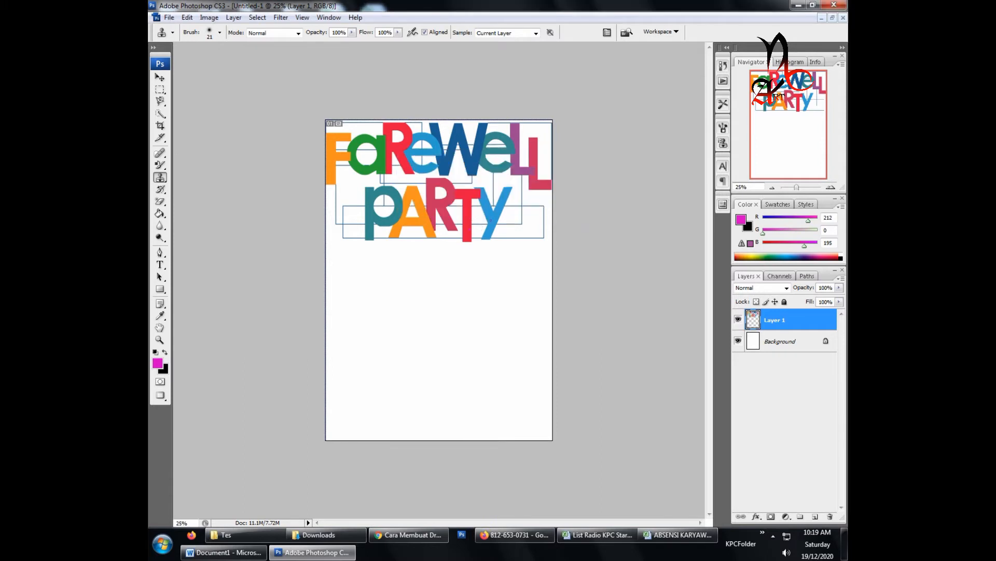
click(490, 220)
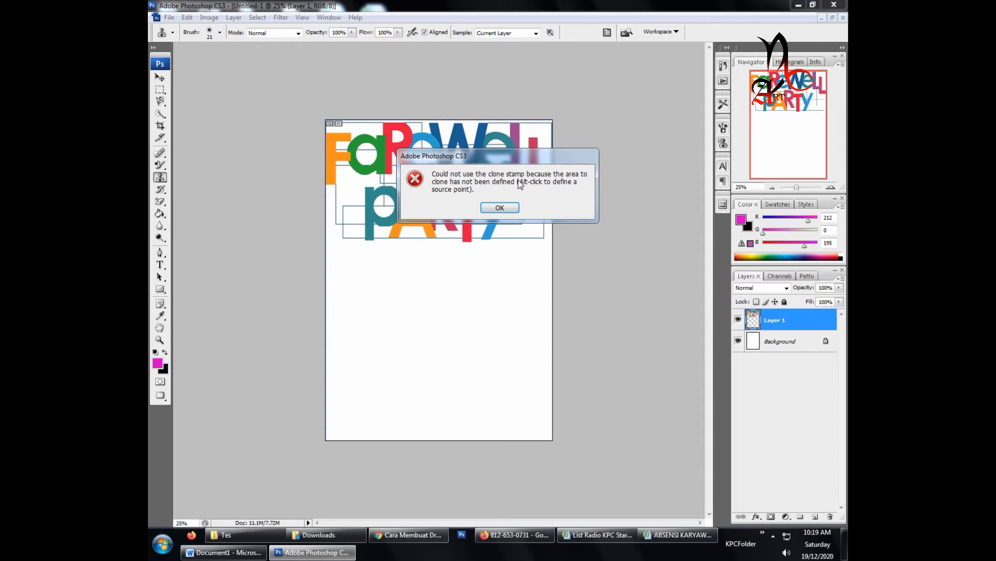
click(511, 207)
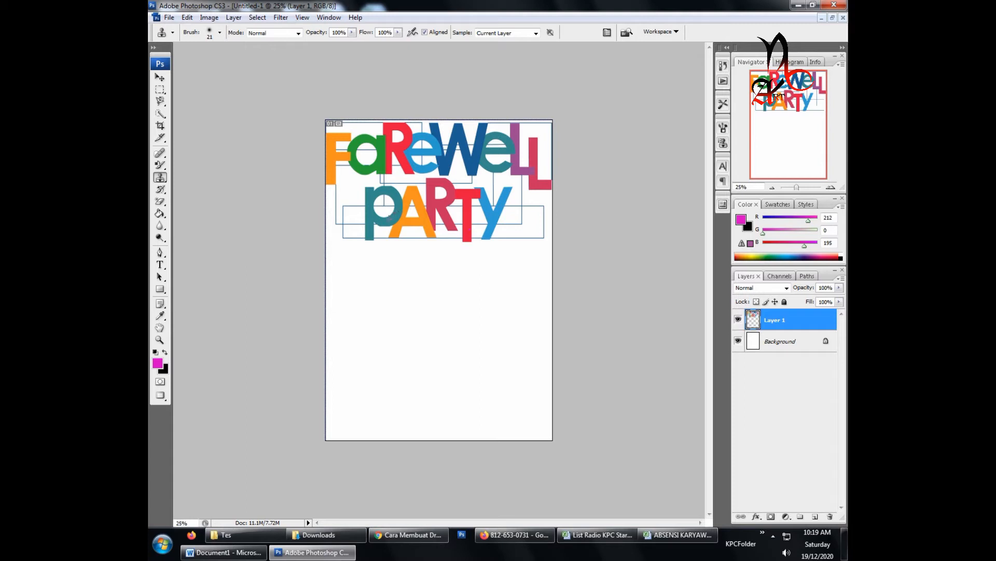
mouse_move(375, 223)
mouse_down()
mouse_move(378, 198)
mouse_move(399, 199)
mouse_move(390, 217)
mouse_up()
key(ctrl+z)
Show the variants of the Clone Stamp Tool and the History Brush Tool
right_click(156, 178)
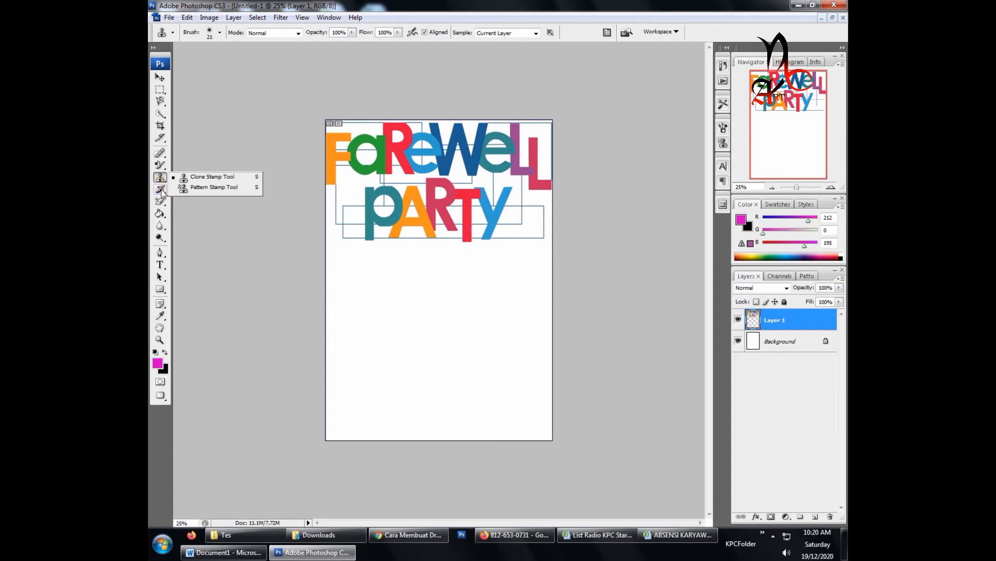
click(161, 189)
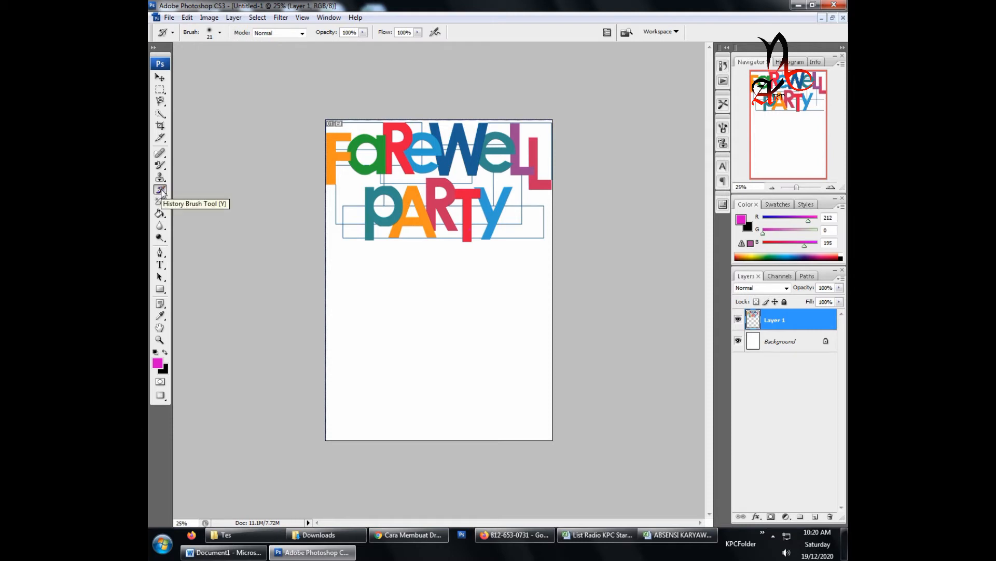
click(161, 190)
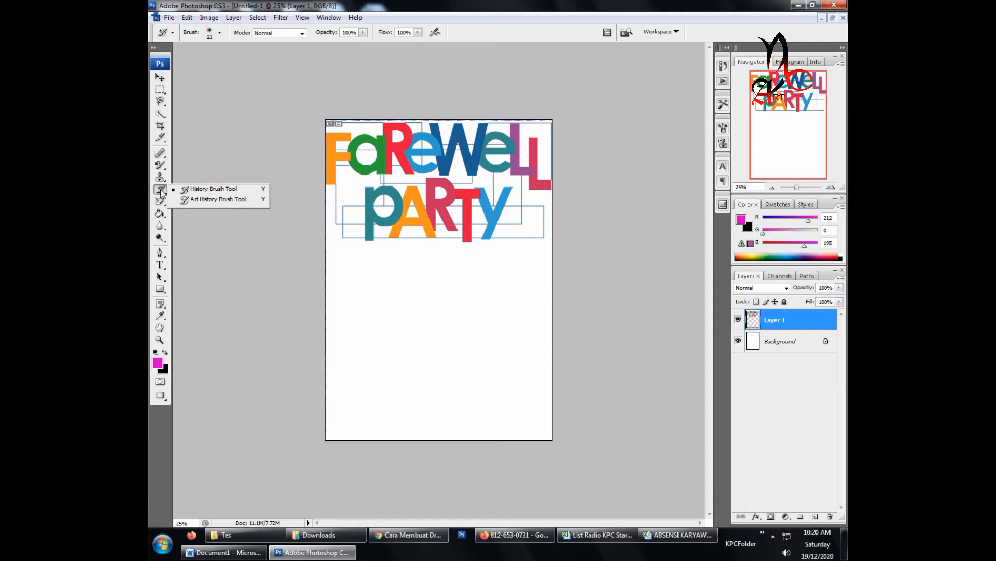
Erase the lower stem of the letter P in PARTY with the Eraser Tool in Block mode and undo it
click(161, 202)
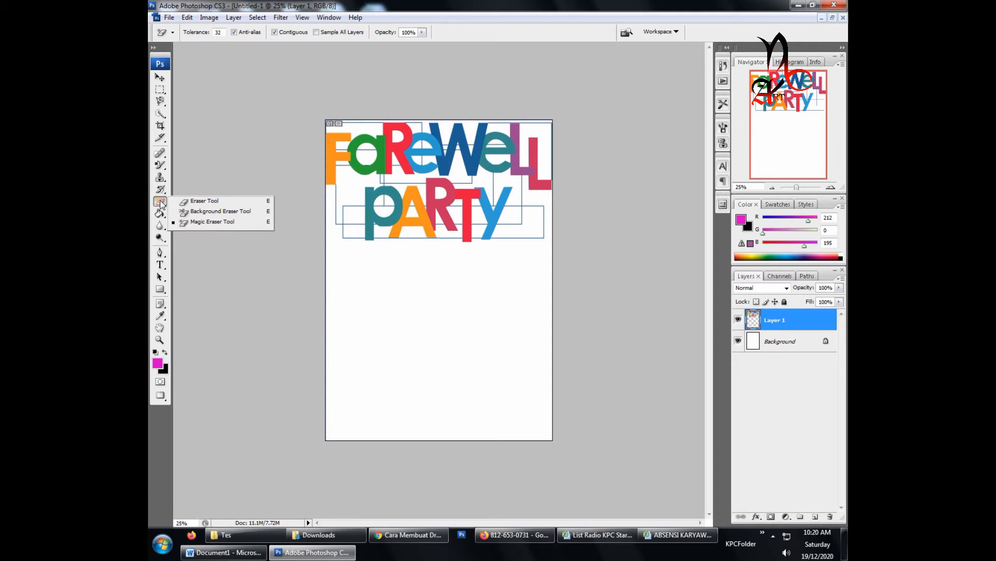
click(206, 202)
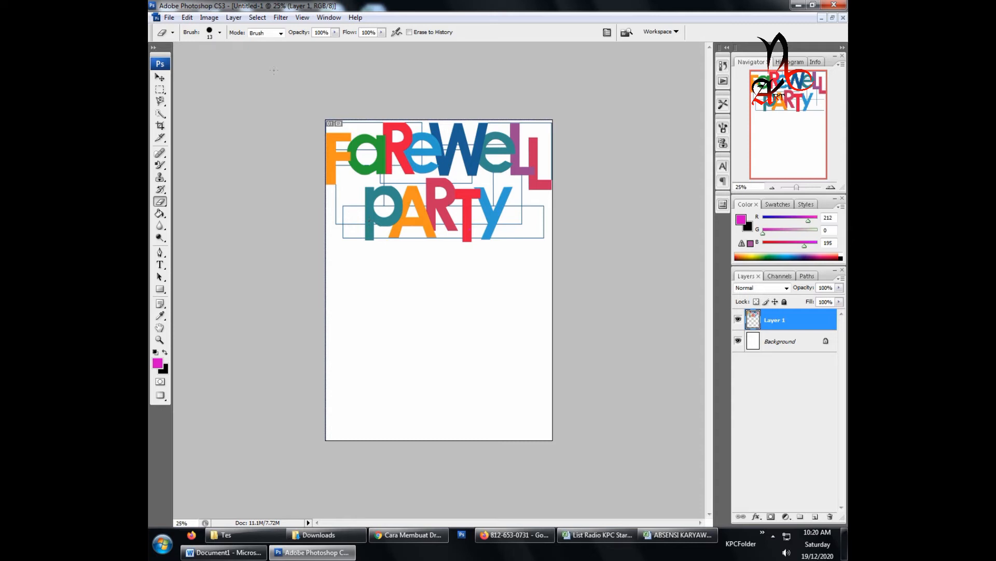
click(280, 34)
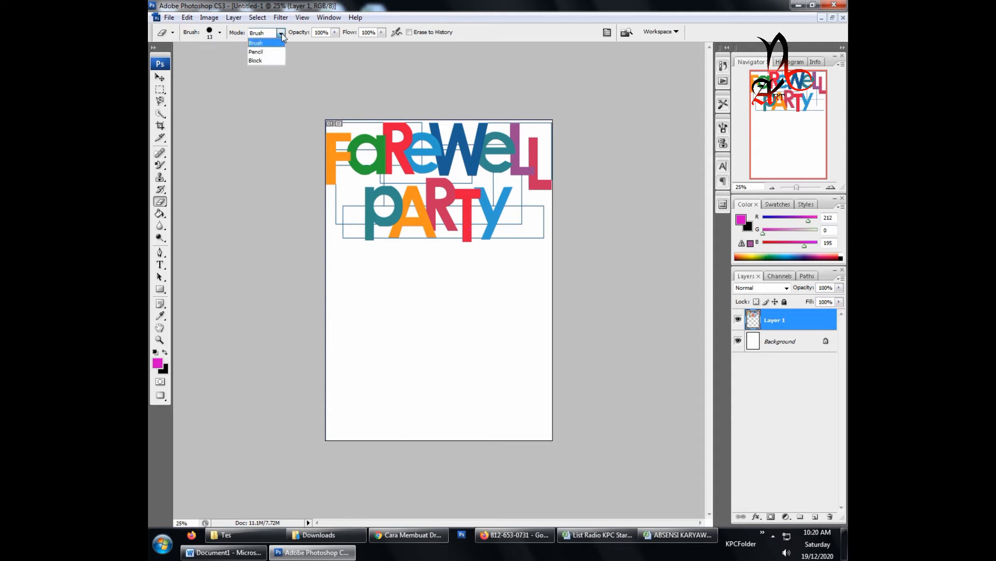
click(266, 62)
drag(370, 217, 366, 241)
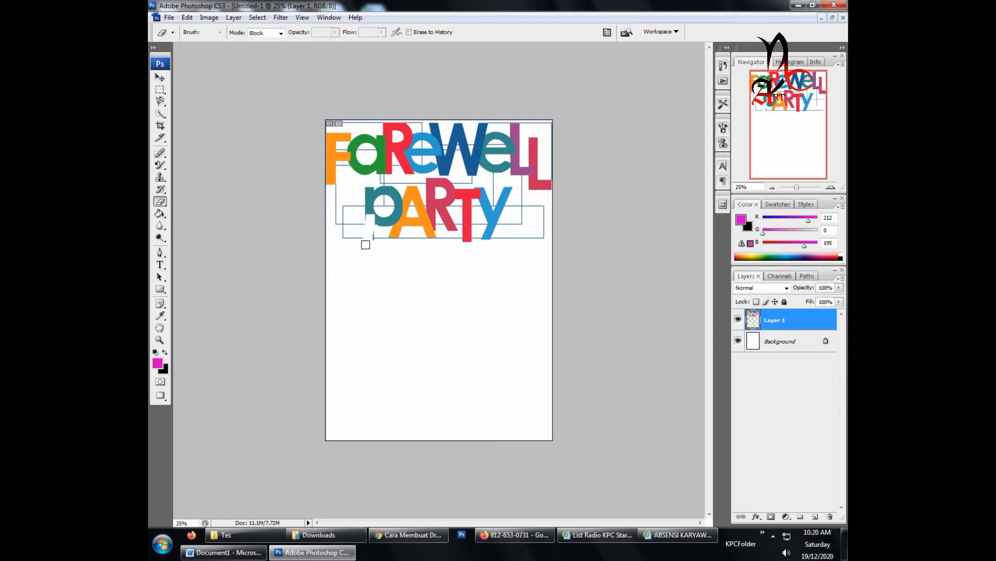
key(ctrl+z)
Set the Eraser Tool to Brush mode with a master diameter of 156 px
click(281, 33)
click(267, 42)
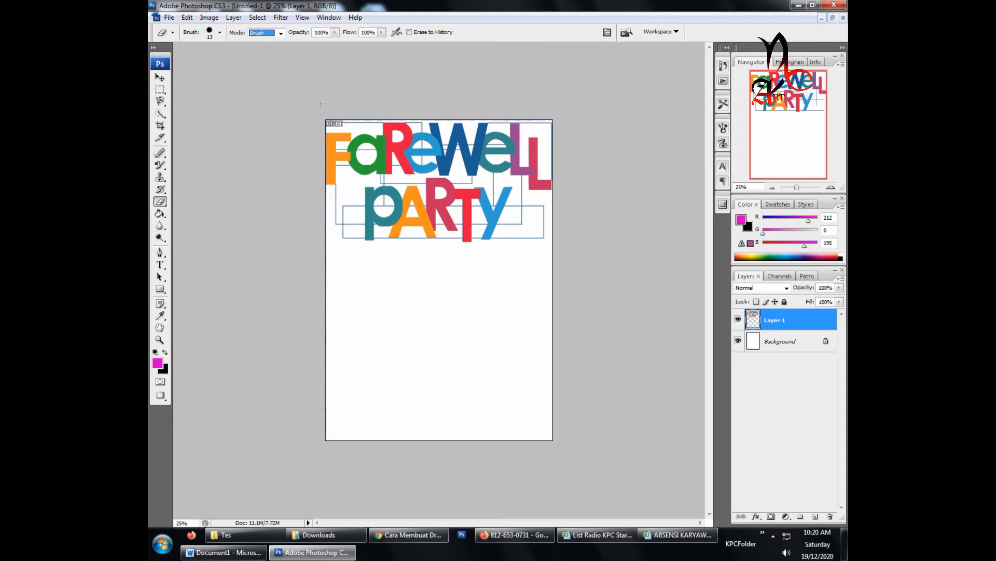
click(221, 32)
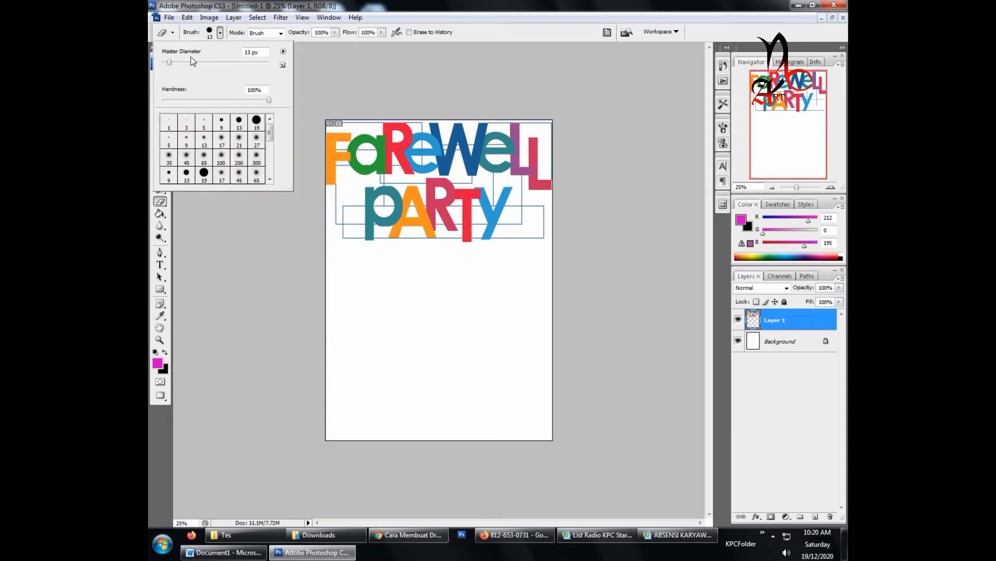
drag(170, 63, 224, 66)
click(220, 33)
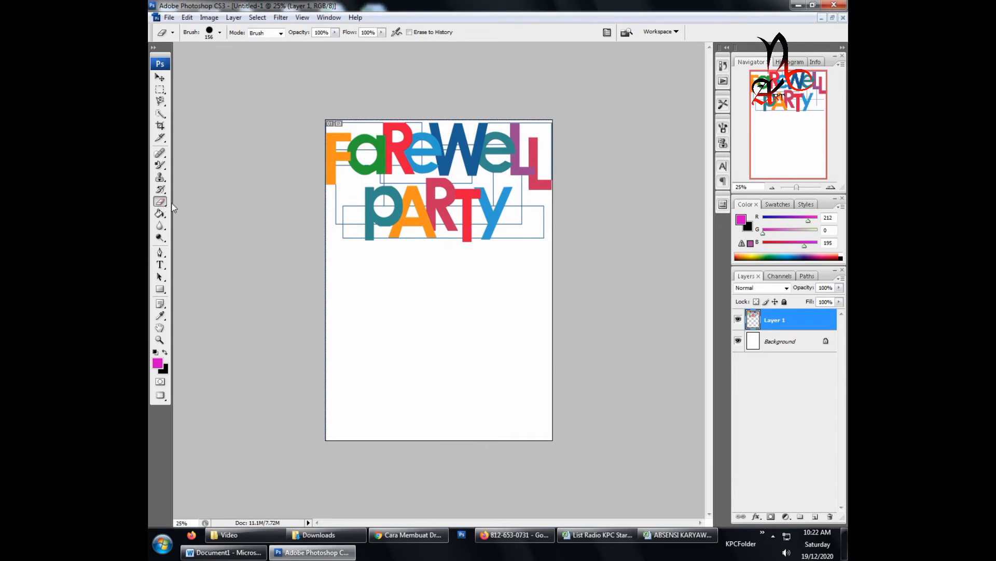
Switch to the Background Eraser Tool and sample the teal of the letter P in PARTY as the background color
click(161, 203)
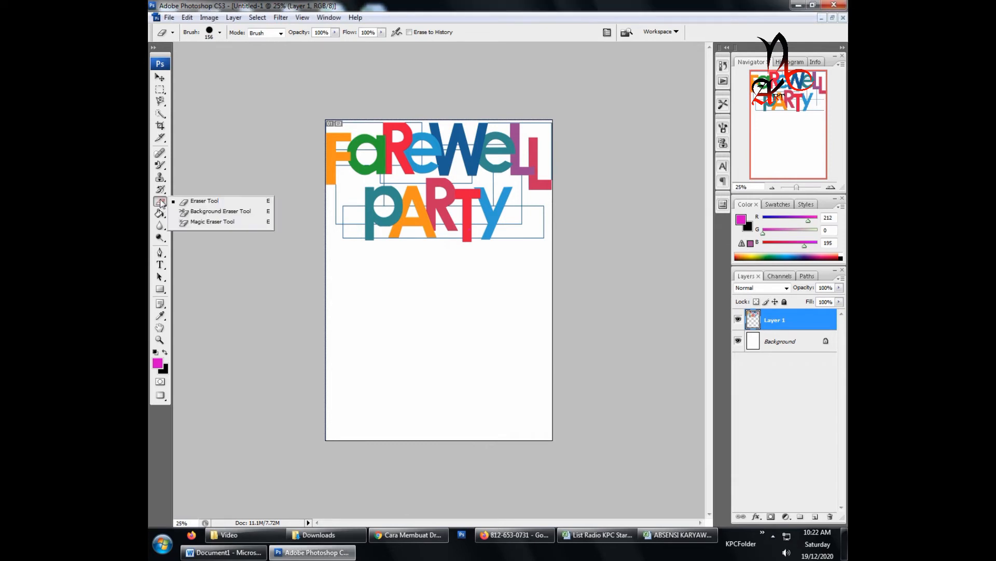
click(197, 211)
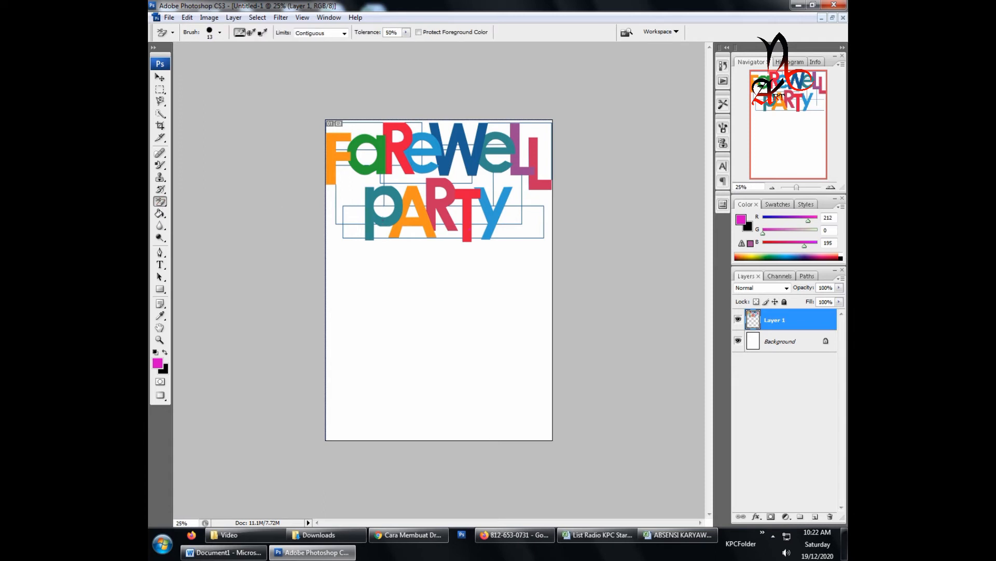
alt+click(382, 220)
Erase the orange letter F of FAREWELL with the Magic Eraser Tool and undo the erasure
click(157, 203)
click(213, 222)
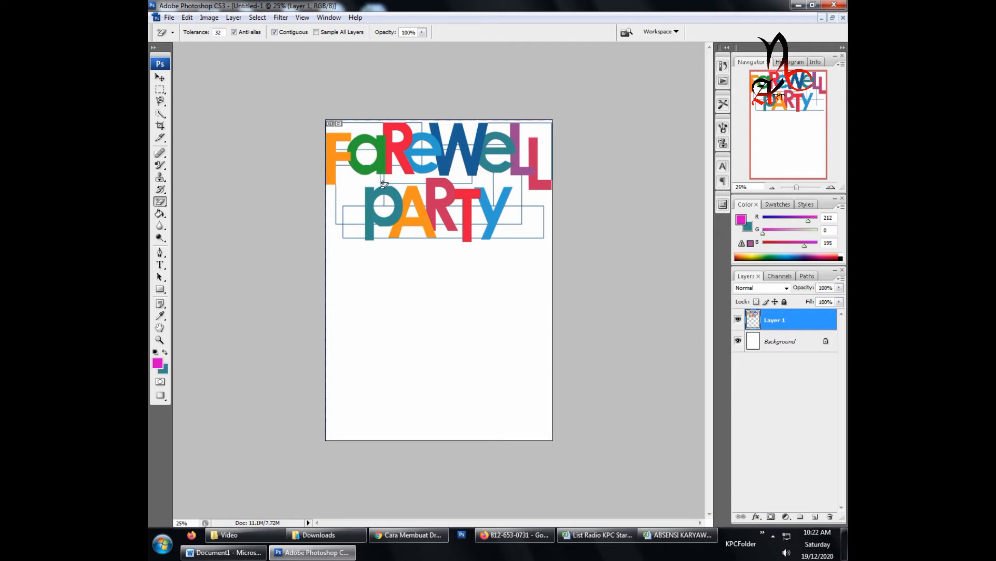
click(333, 171)
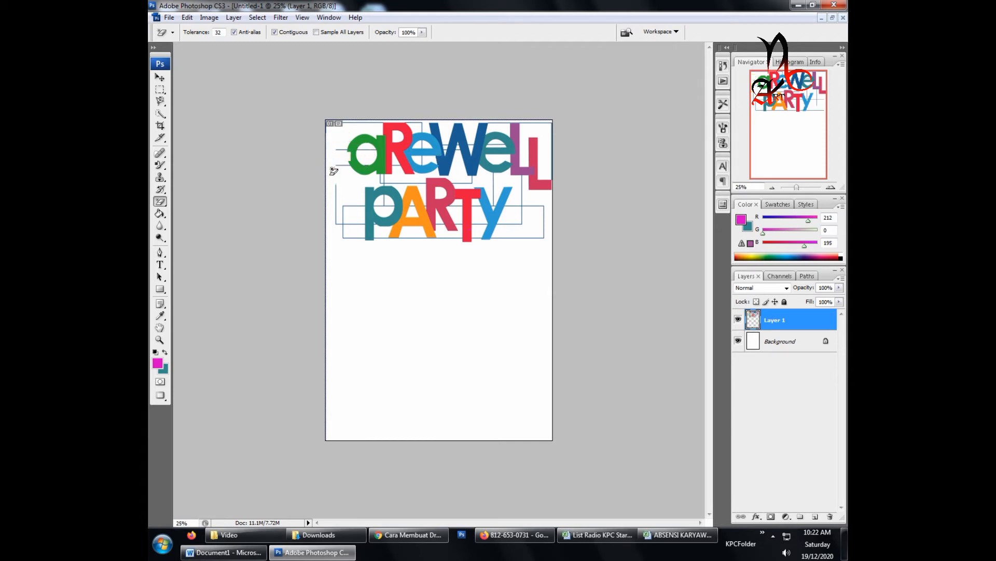
key(ctrl+z)
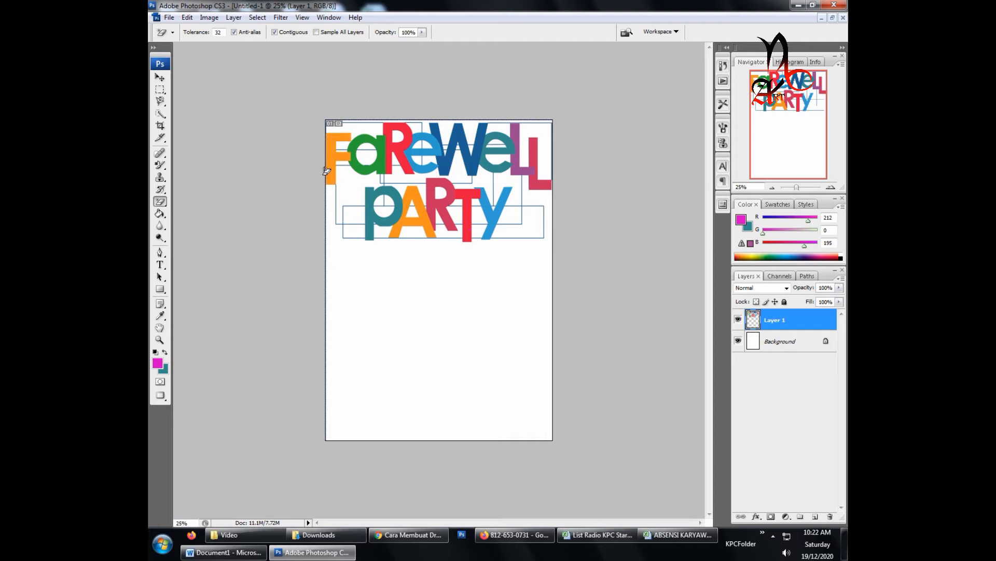
Switch to the Paint Bucket Tool and set the foreground color to blue 034ac0
click(162, 214)
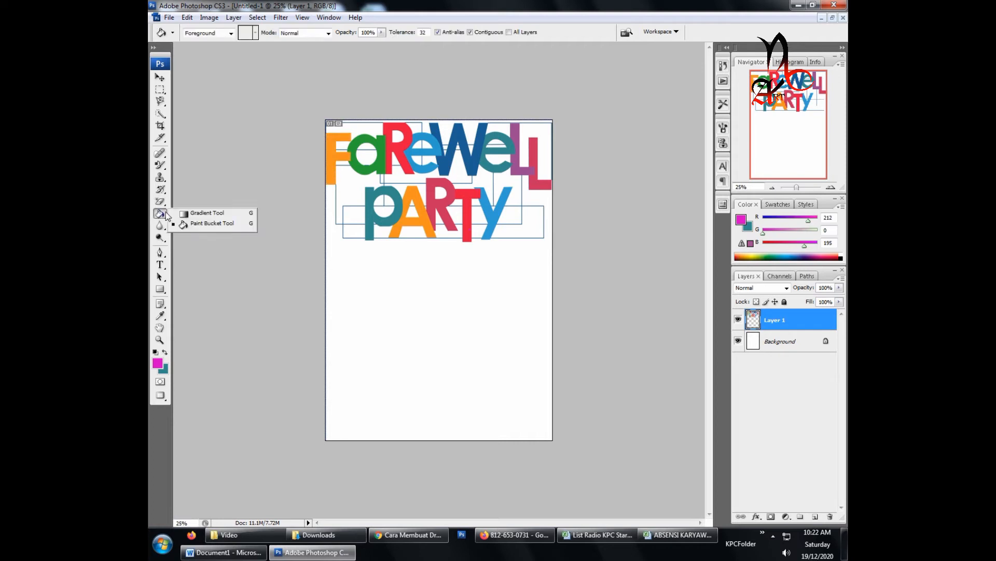
click(161, 214)
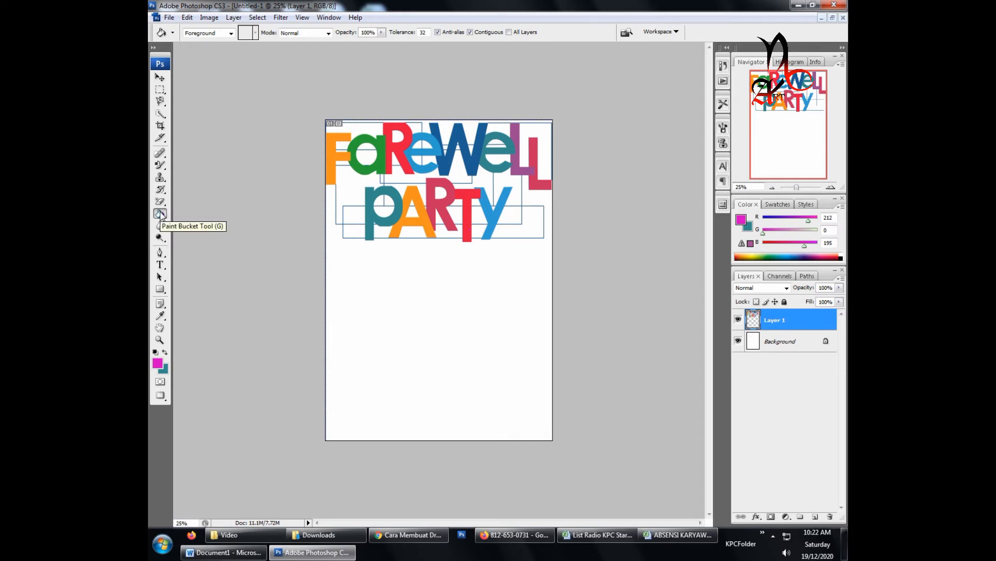
click(161, 214)
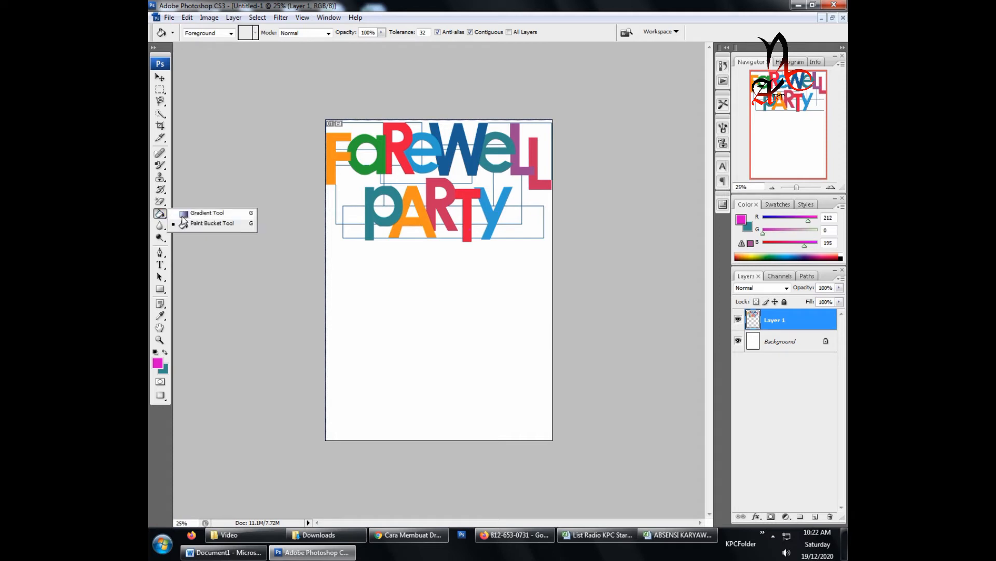
click(198, 223)
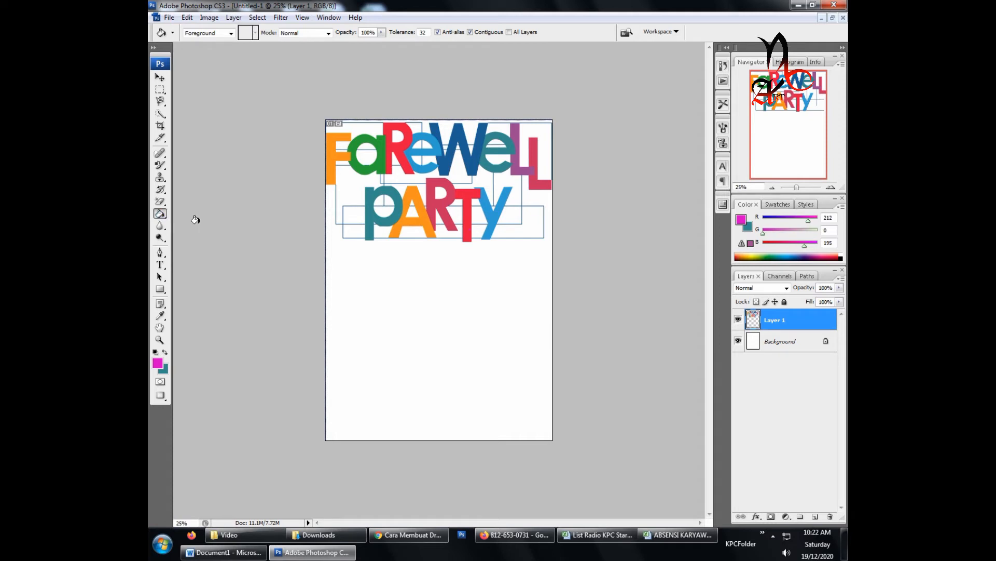
click(157, 364)
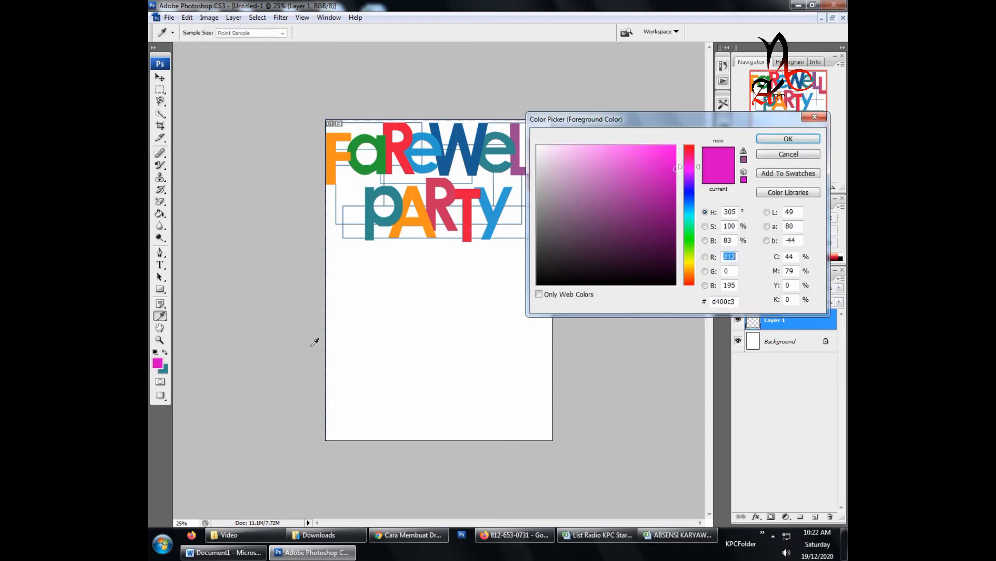
click(691, 201)
click(673, 180)
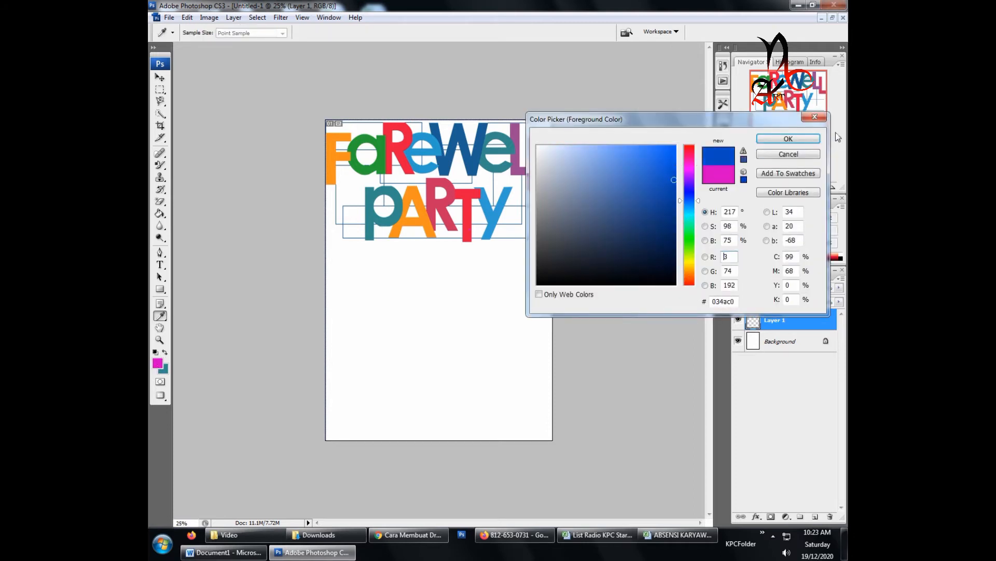
click(789, 139)
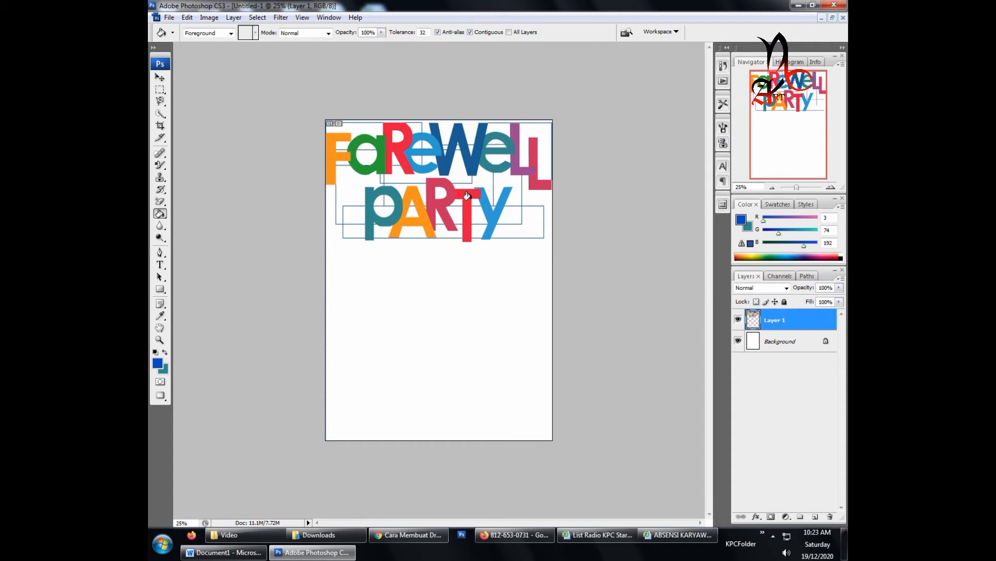
Fill the letter F of FAREWELL with the blue foreground color and undo the fill
click(325, 162)
key(ctrl+z)
Apply a horizontal blue-to-teal linear gradient across Layer 1 with the Gradient Tool and undo it
click(160, 213)
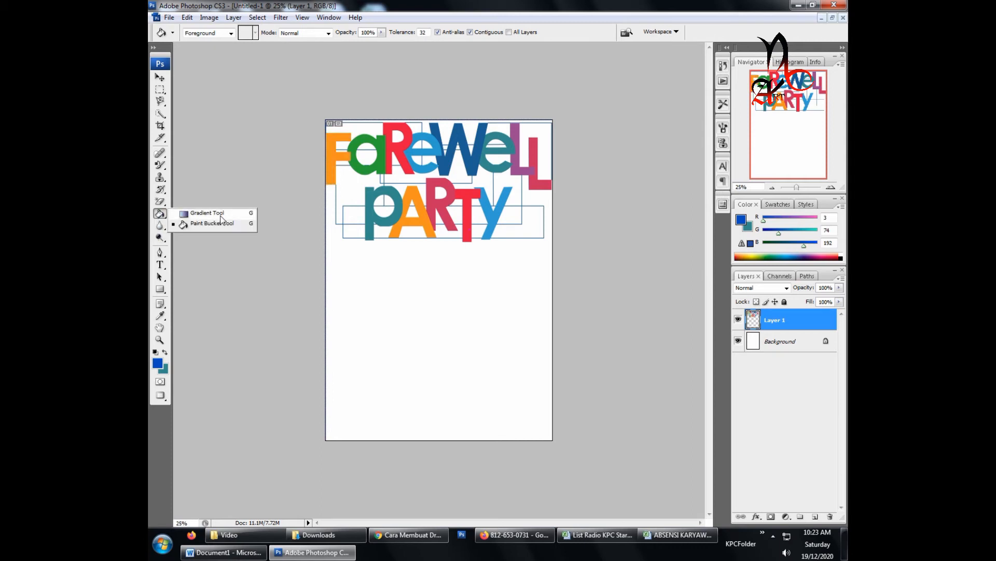
click(208, 213)
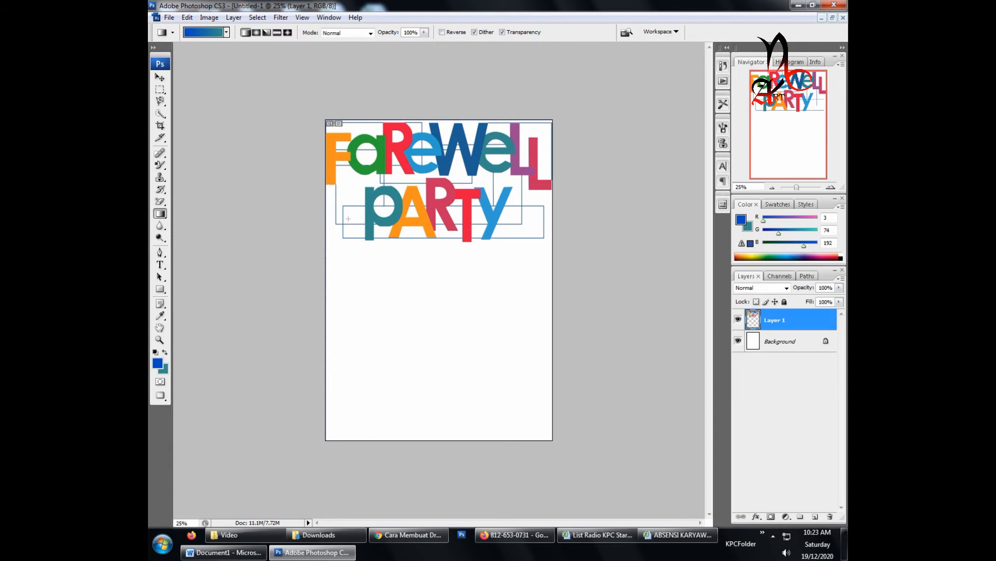
drag(329, 174, 483, 171)
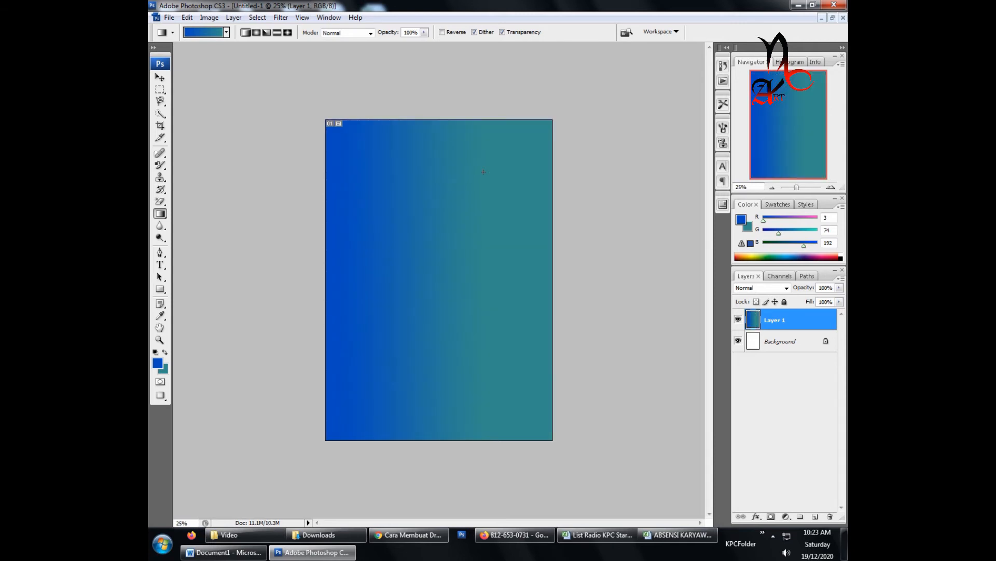
key(ctrl+z)
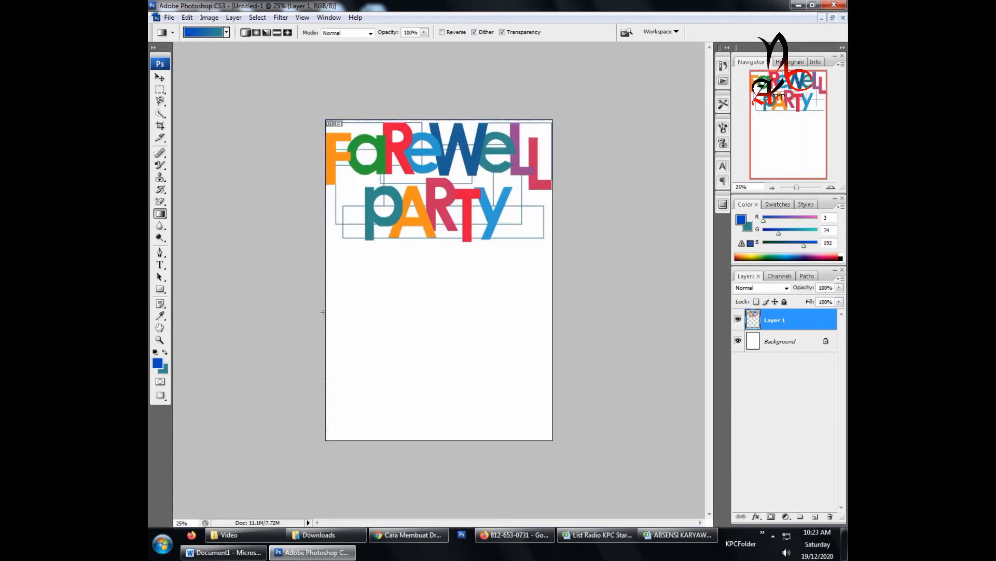
Apply a downward blue-to-teal linear gradient to the Background layer from below PARTY to the page bottom and undo it
click(769, 342)
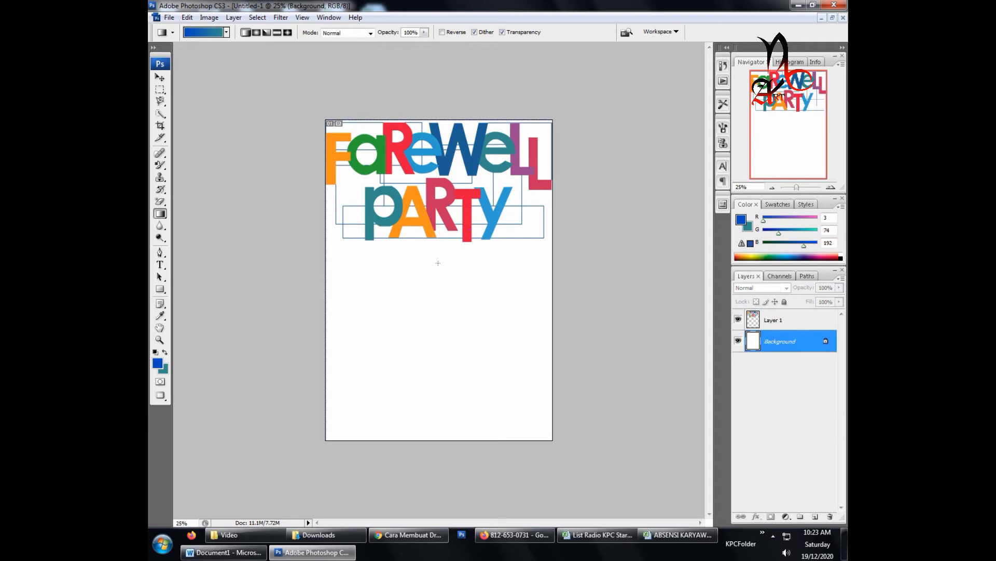
drag(438, 263, 439, 426)
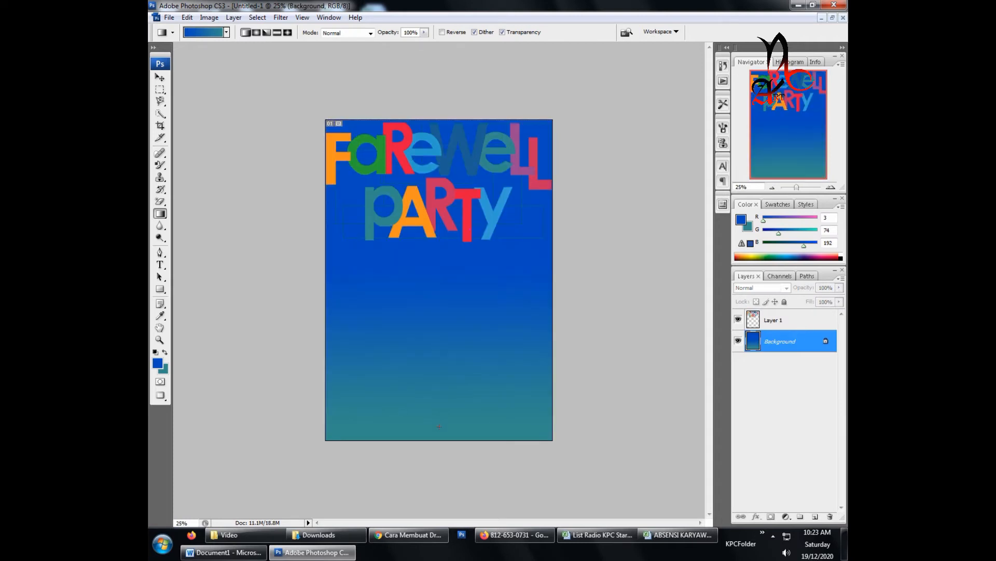
key(ctrl+z)
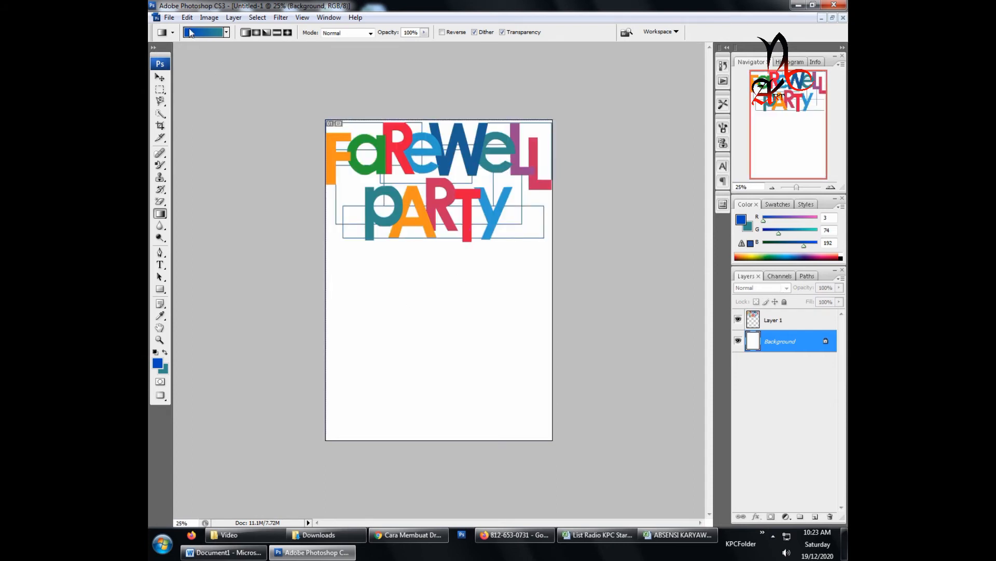
Choose the Foreground to Background preset for the Gradient Tool
click(226, 33)
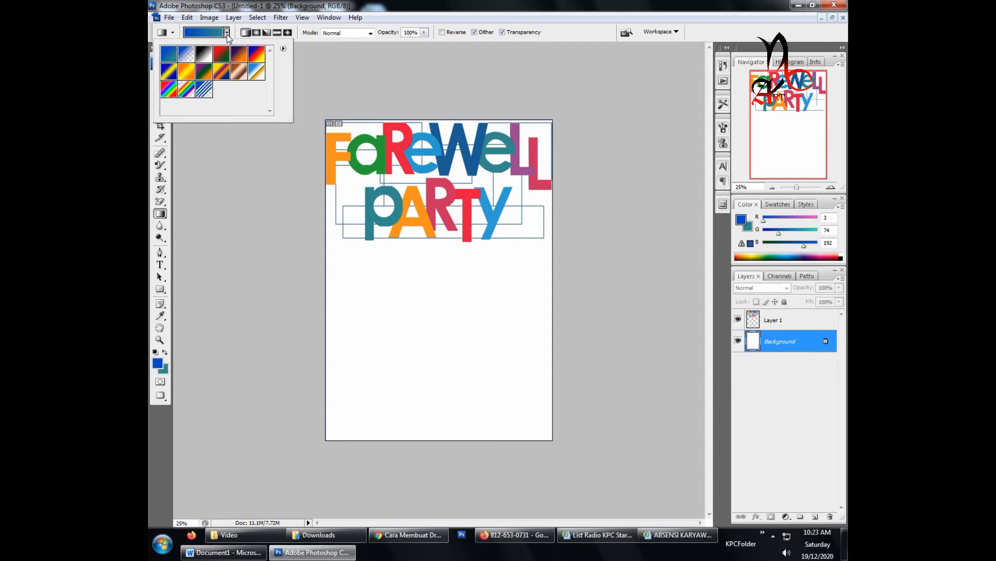
click(173, 56)
click(174, 57)
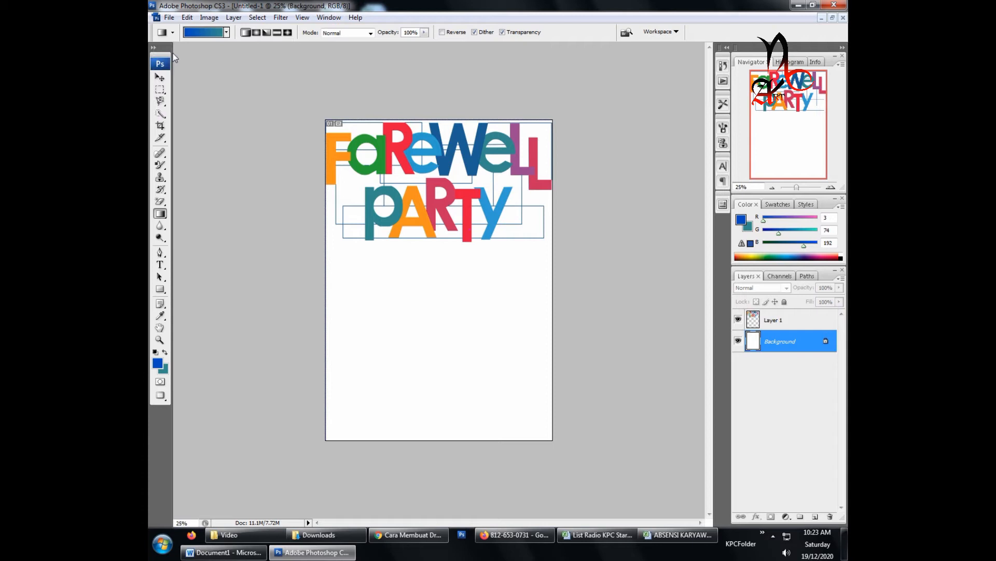
Inspect the colors of the gradient's start and end stops in the Gradient Editor
click(200, 32)
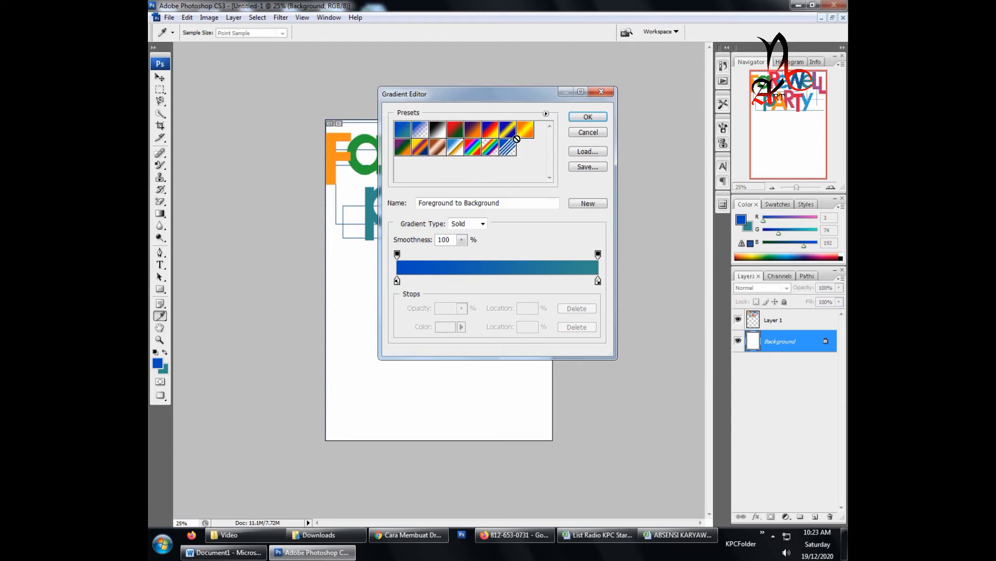
double_click(398, 282)
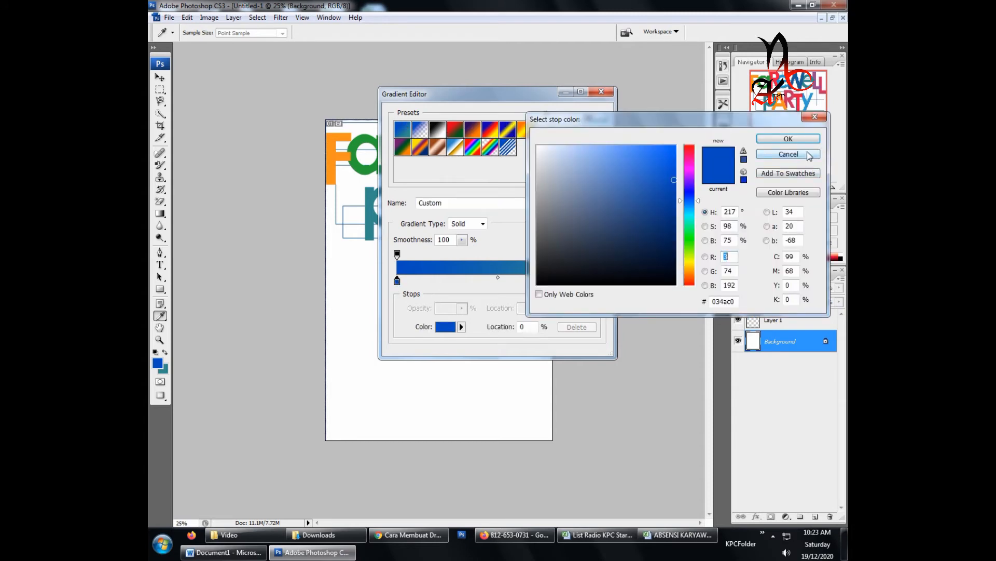
click(788, 154)
double_click(600, 283)
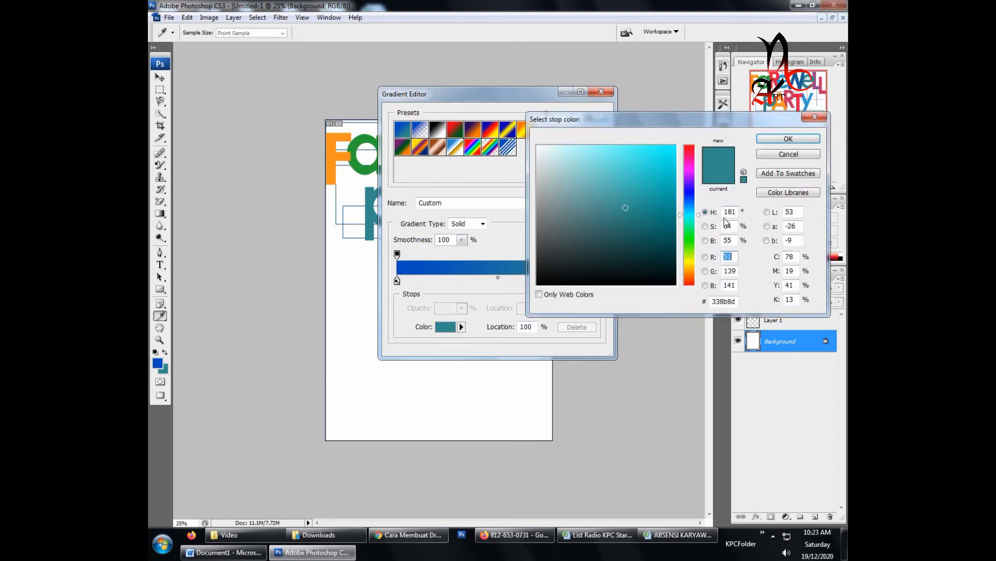
click(816, 156)
click(597, 116)
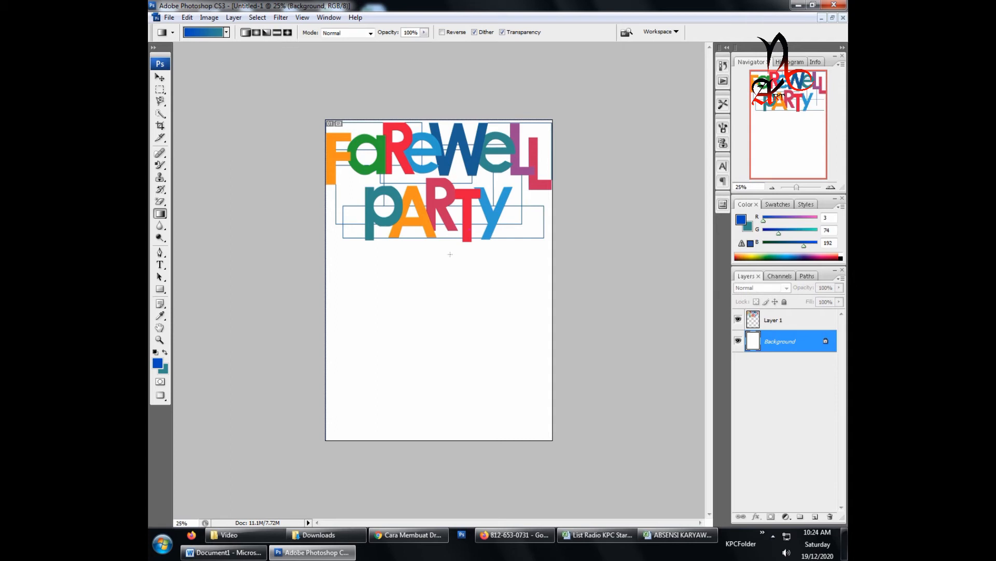
Apply a blue-to-teal radial gradient to the Background layer, centered just below PARTY, and undo it
click(256, 33)
drag(429, 273, 432, 467)
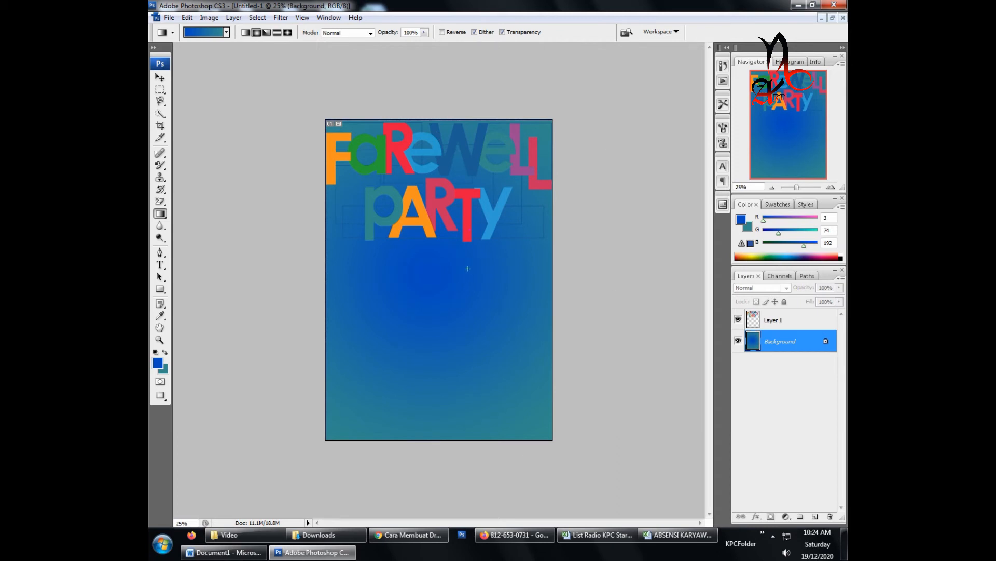
key(ctrl+z)
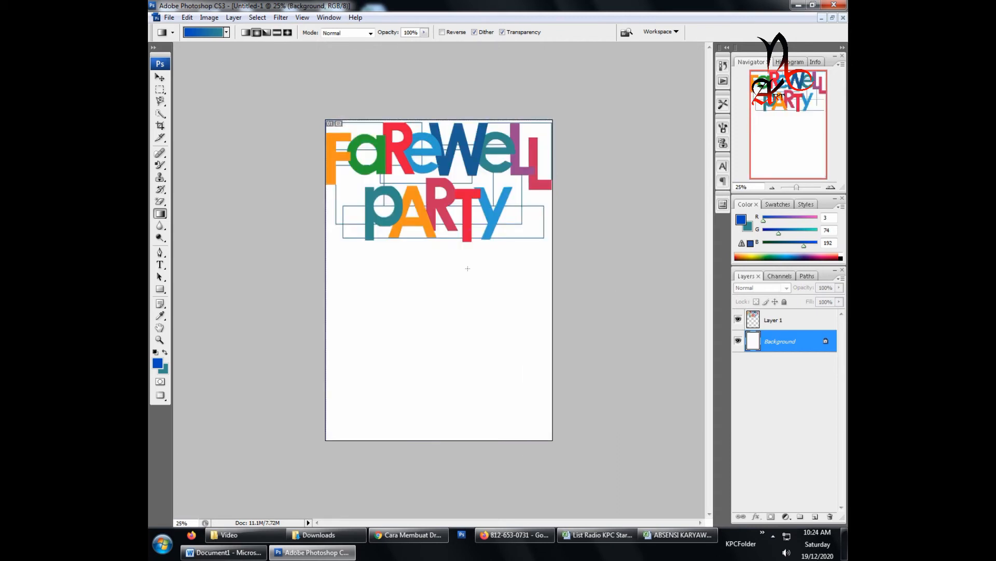
Switch to the Blur Tool with Darken mode and 100% strength
click(159, 229)
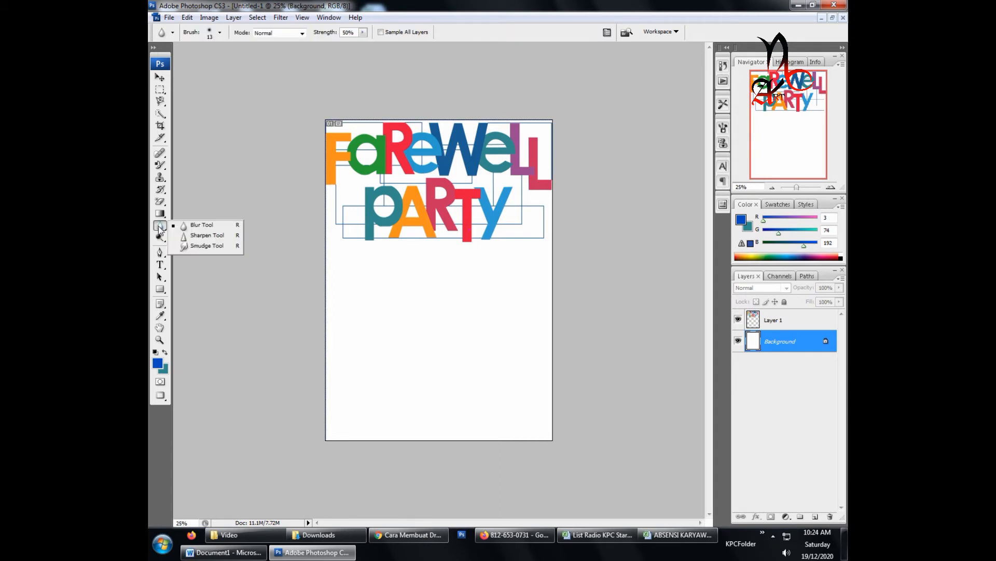
click(197, 225)
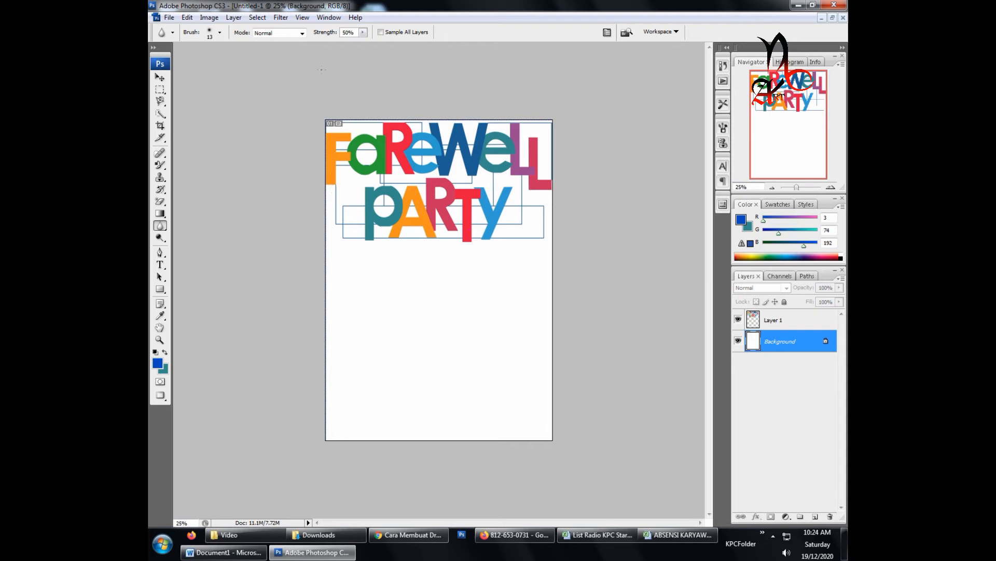
click(302, 34)
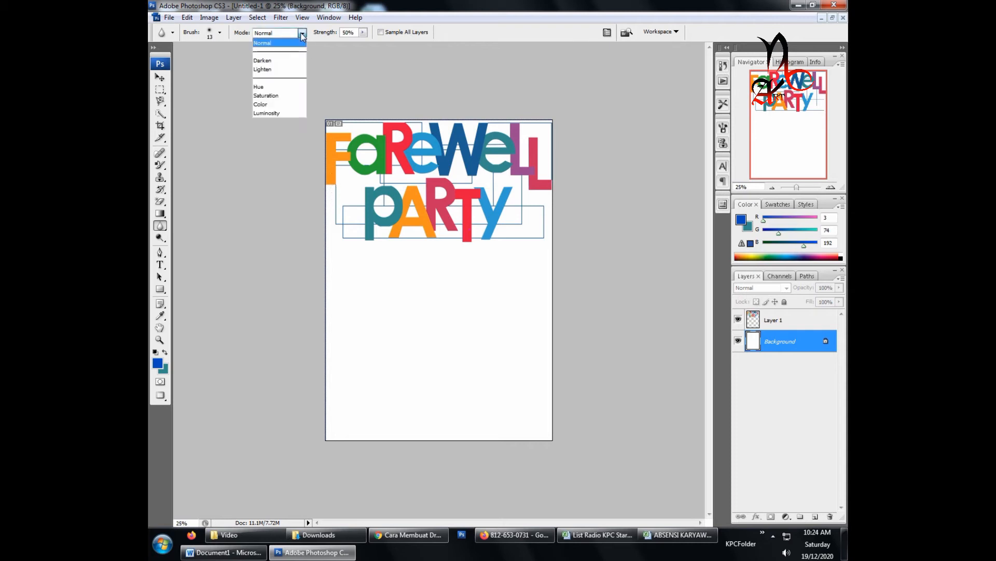
click(279, 62)
click(362, 33)
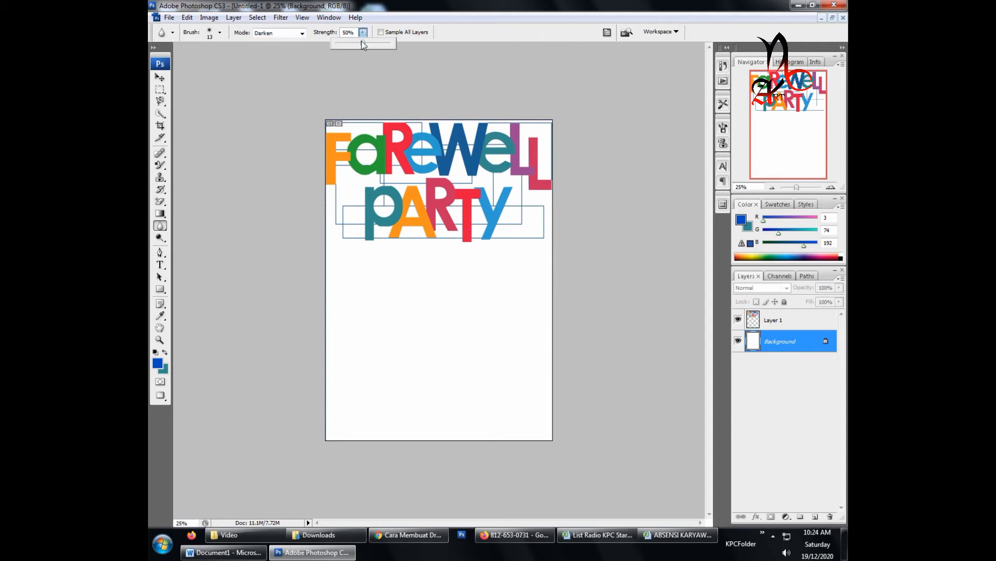
drag(392, 43, 394, 43)
click(359, 61)
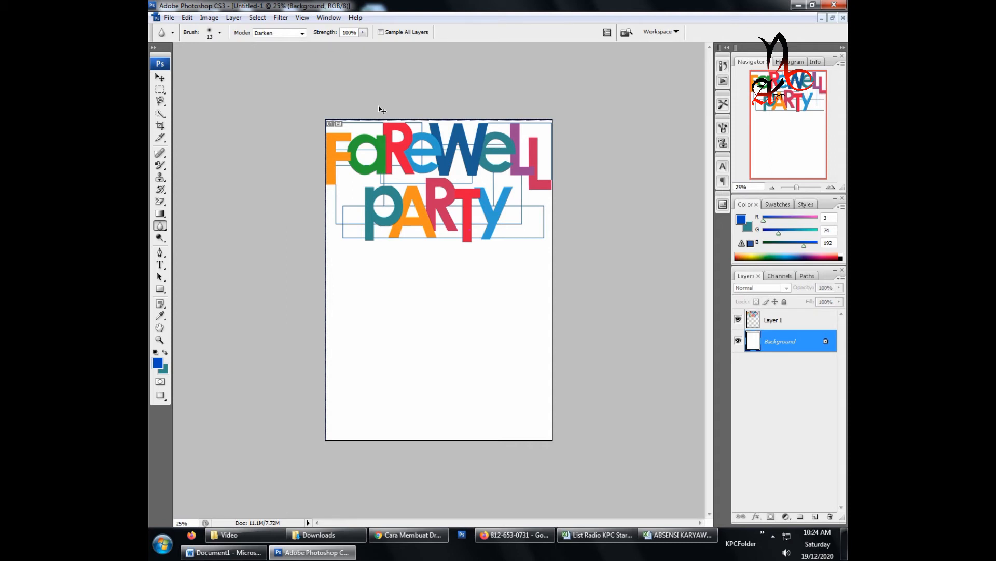
Set the Blur Tool's brush to a master diameter of 88 px
key(ctrl+plus)
key(ctrl+plus)
key(ctrl+plus)
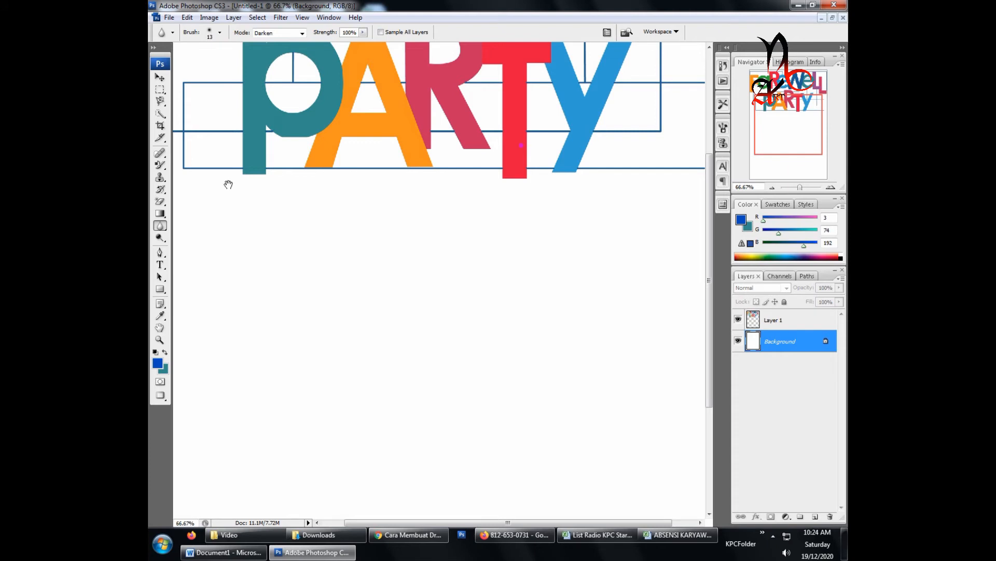
drag(231, 166, 320, 277)
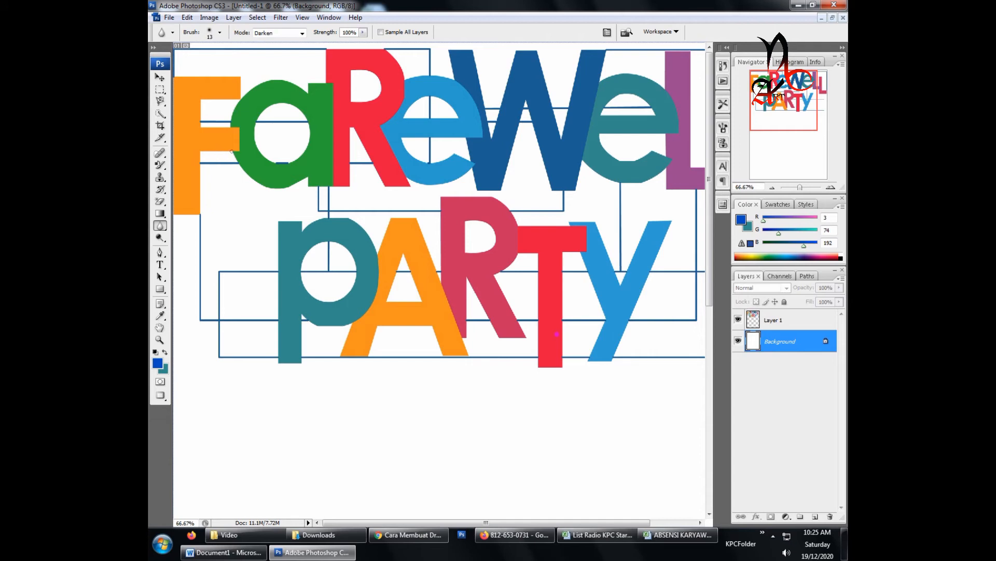
click(220, 33)
mouse_move(177, 63)
mouse_down()
mouse_move(168, 65)
mouse_move(273, 65)
mouse_up()
click(220, 32)
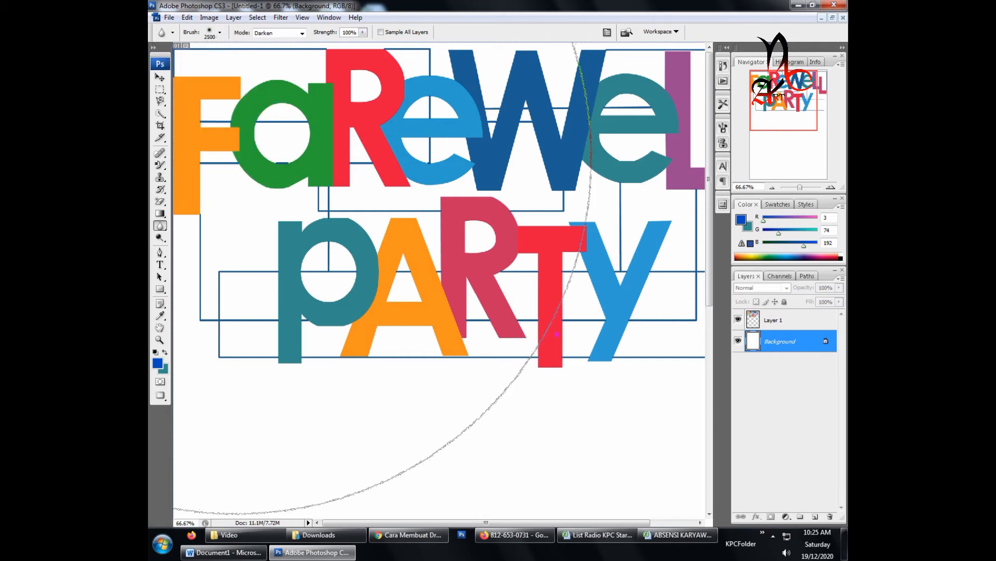
click(222, 33)
click(209, 62)
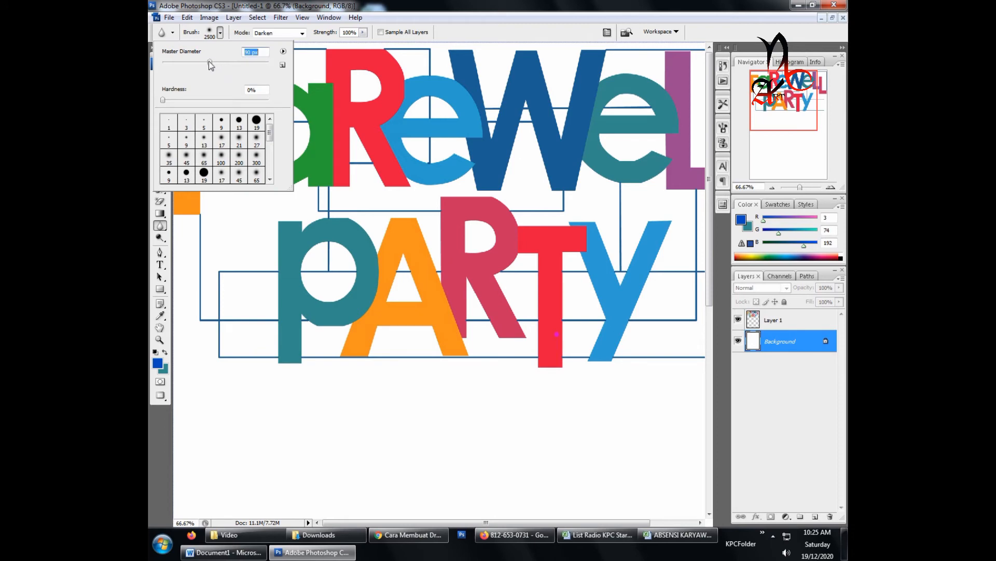
click(220, 32)
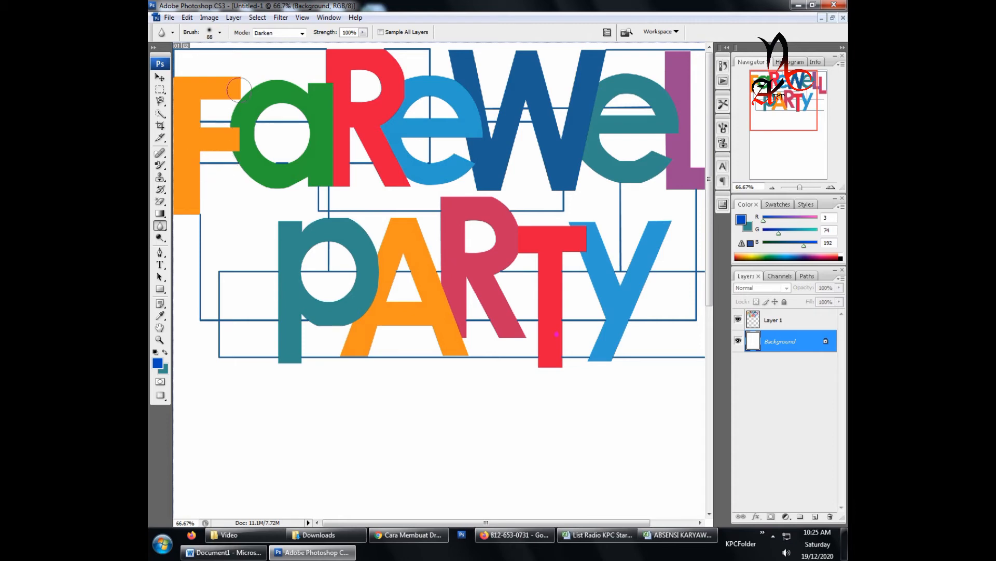
Raise the blur brush's hardness to the maximum and make Layer 1 the active layer
click(221, 32)
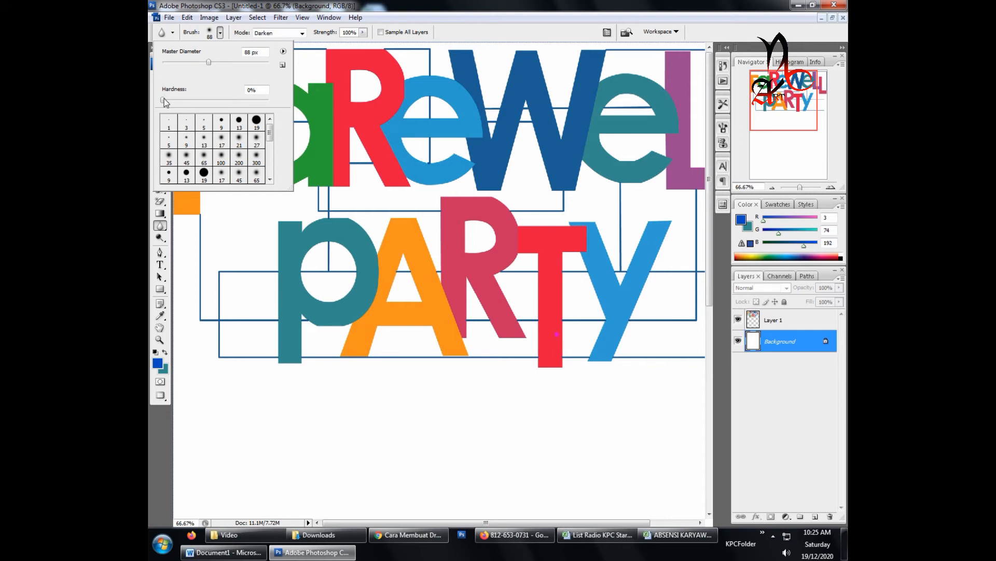
drag(164, 102, 268, 101)
click(220, 33)
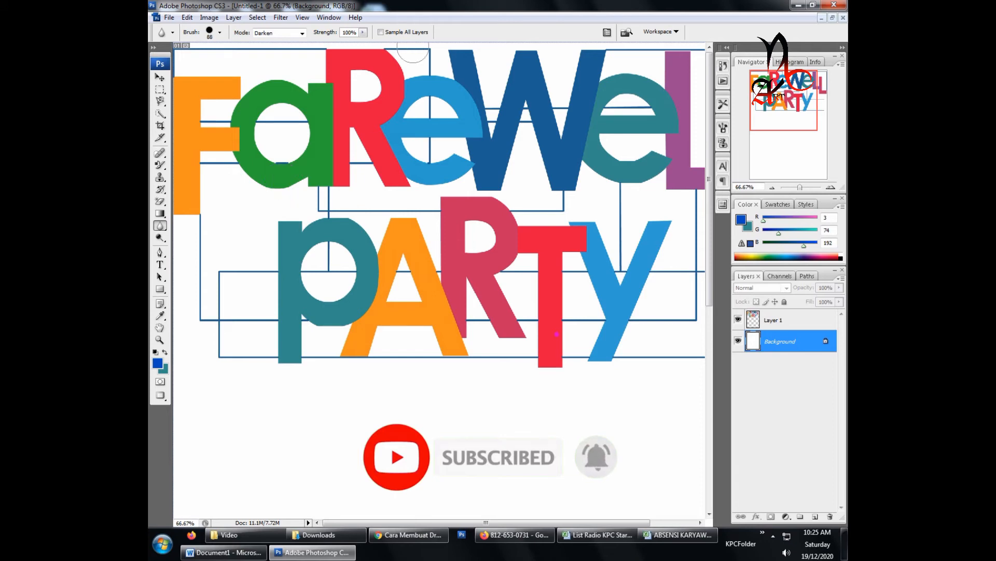
click(784, 323)
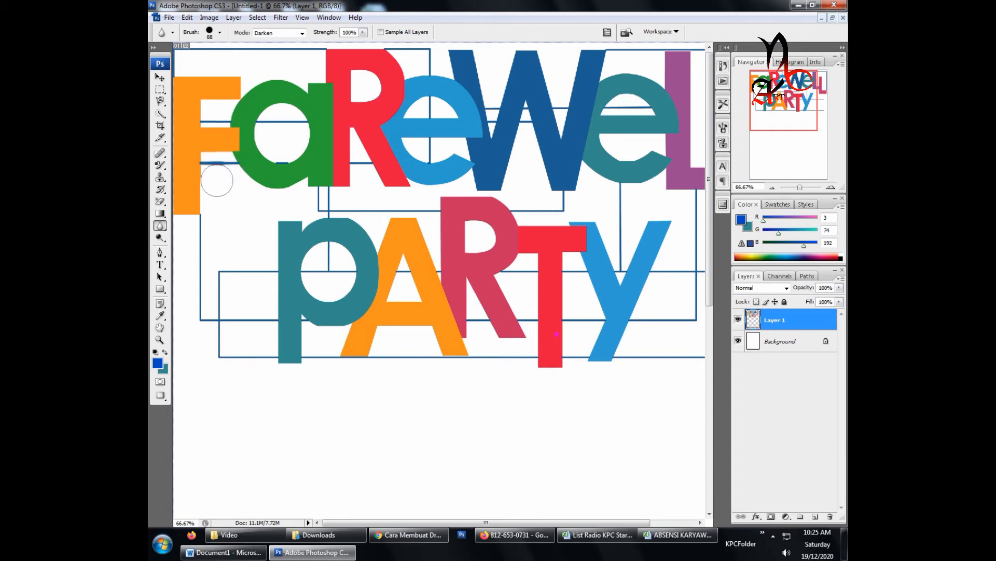
Blur the blue line and the orange edge under the F's middle arm on Layer 1, and undo the strokes
mouse_move(217, 180)
mouse_down()
mouse_move(229, 195)
mouse_move(227, 140)
mouse_move(226, 193)
mouse_up()
key(ctrl+plus)
key(ctrl+plus)
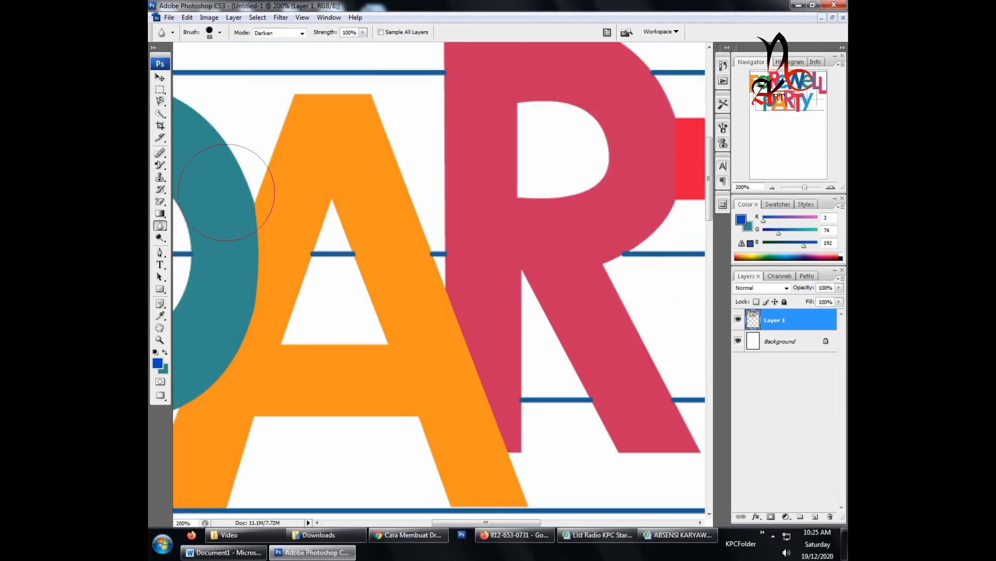
drag(242, 205, 558, 340)
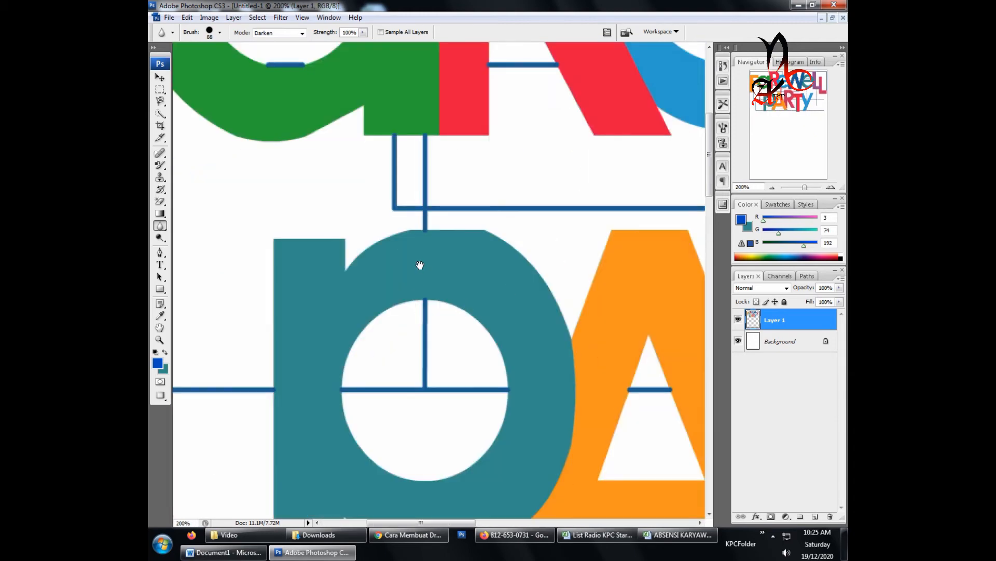
drag(420, 265, 610, 384)
drag(329, 213, 395, 312)
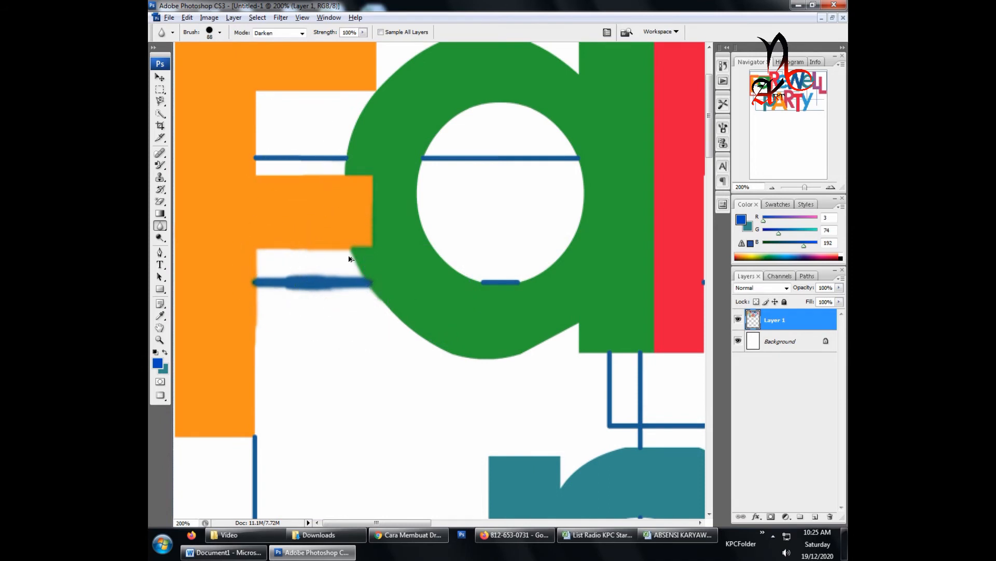
key(ctrl+alt+z)
key(ctrl+alt+z)
key(ctrl+alt+z)
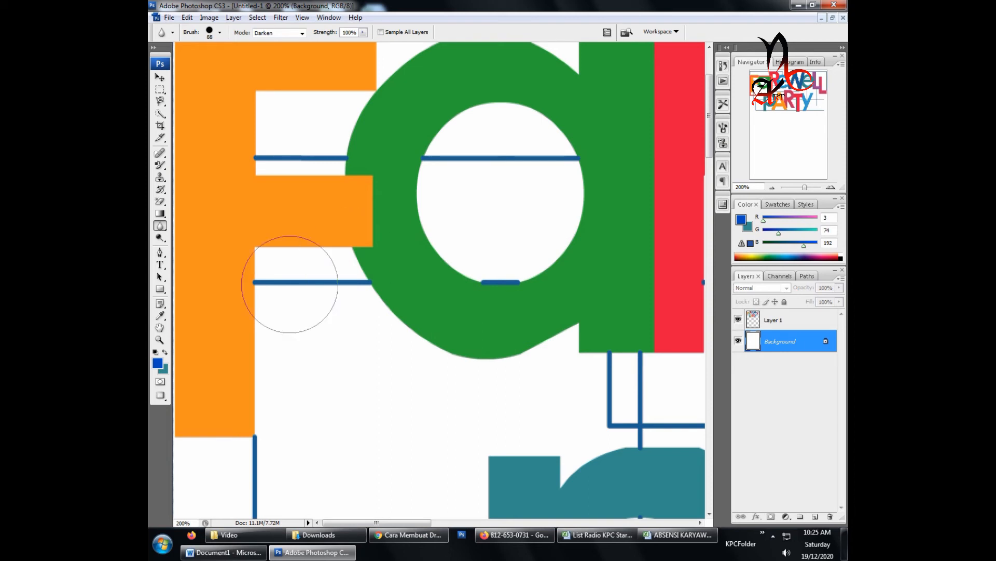
Activate the Sharpen Tool, followed by the Smudge Tool
right_click(162, 226)
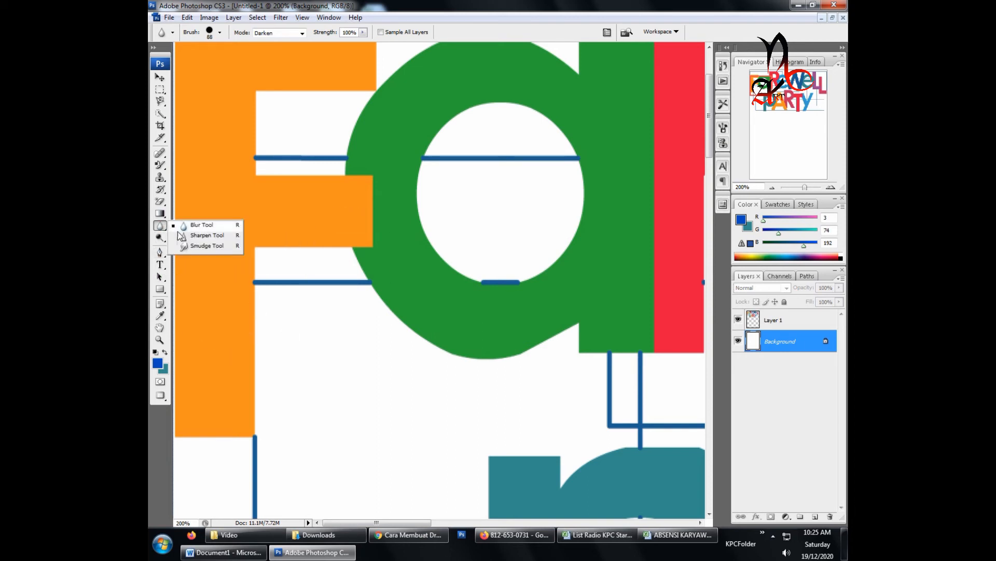
click(202, 235)
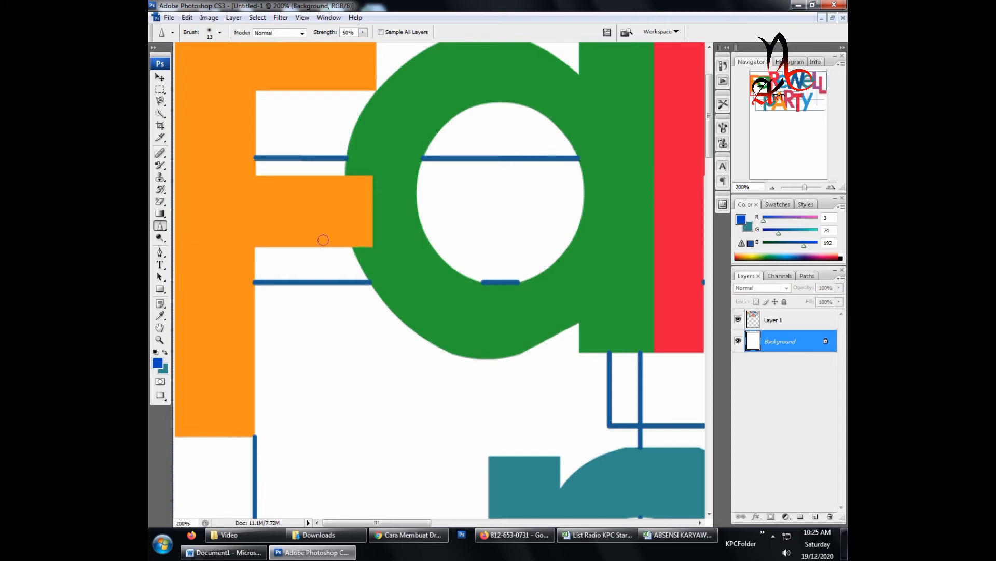
right_click(161, 227)
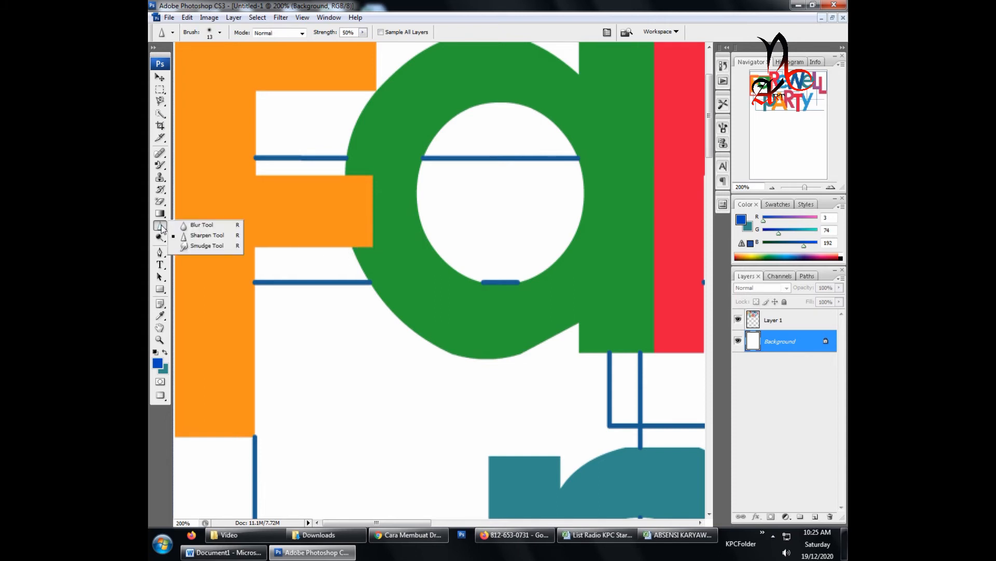
click(203, 246)
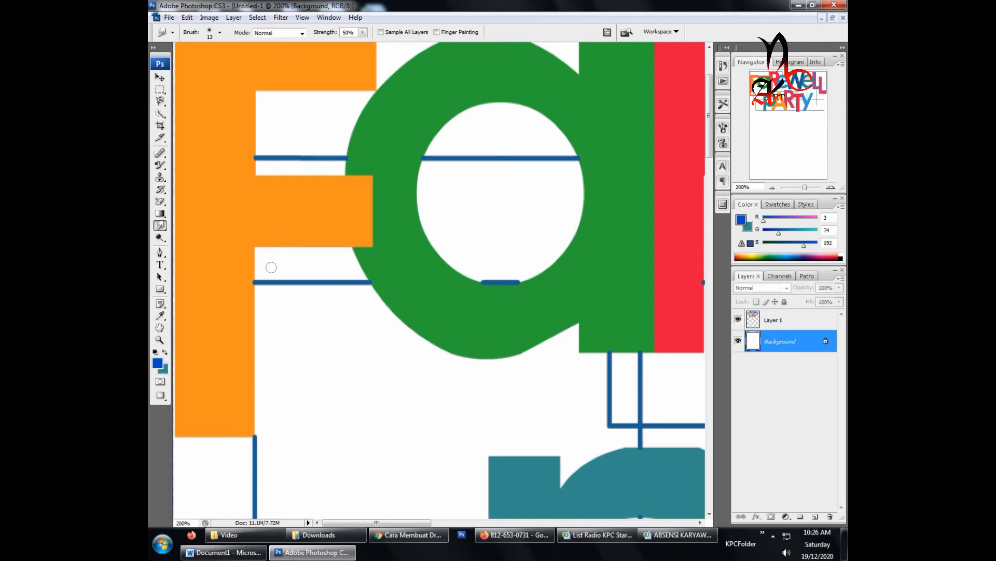
Set the Smudge Tool's brush hardness to 86%
click(220, 32)
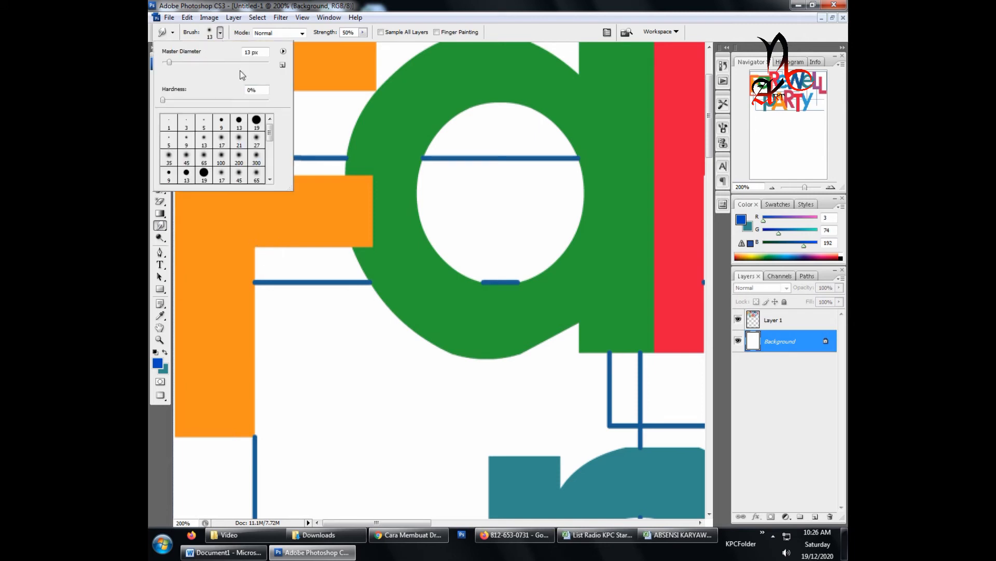
click(264, 90)
click(221, 35)
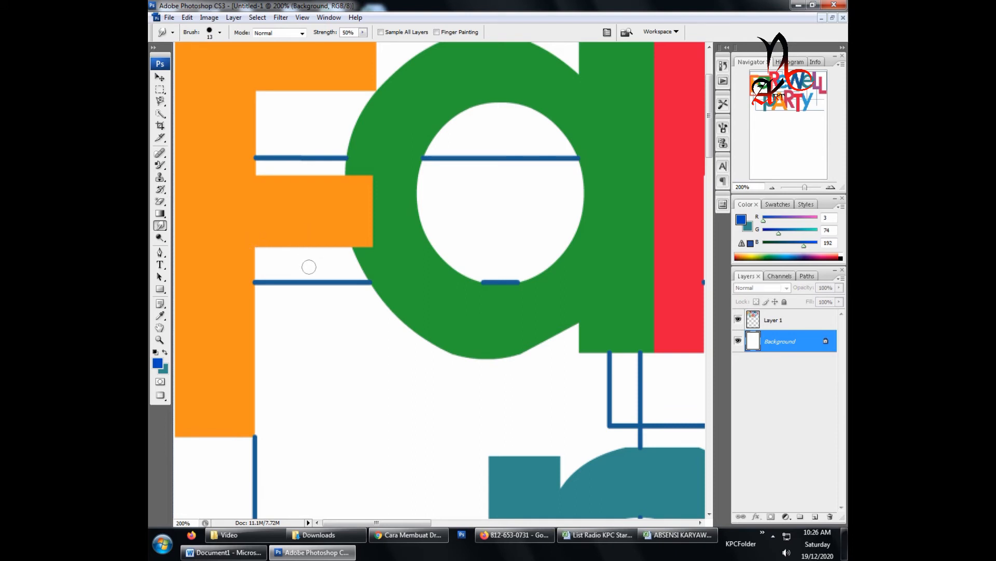
Set the Smudge Tool to 95% strength in Darken mode and smudge the inner corner under the F's middle arm
drag(362, 32, 390, 47)
click(289, 34)
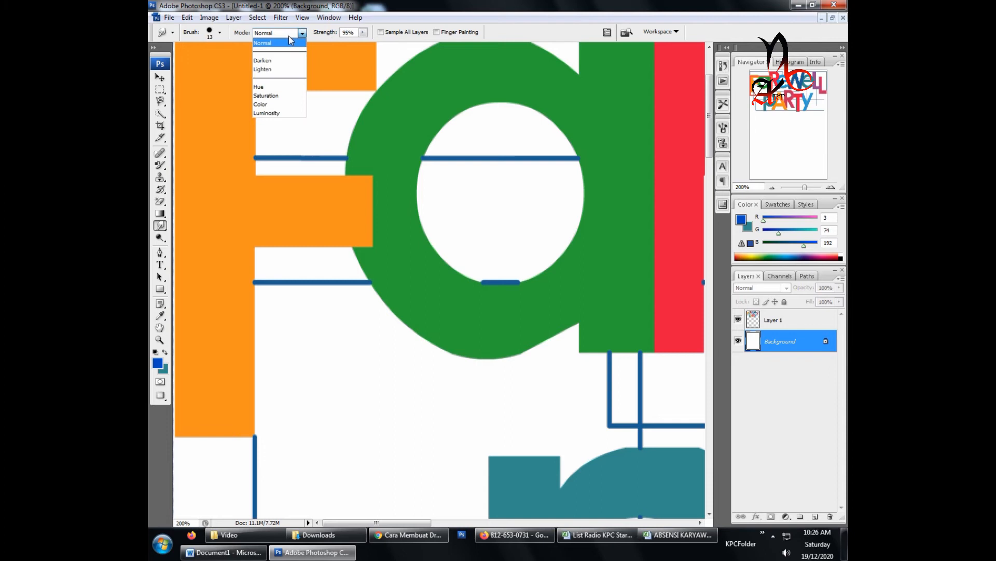
click(275, 60)
click(220, 34)
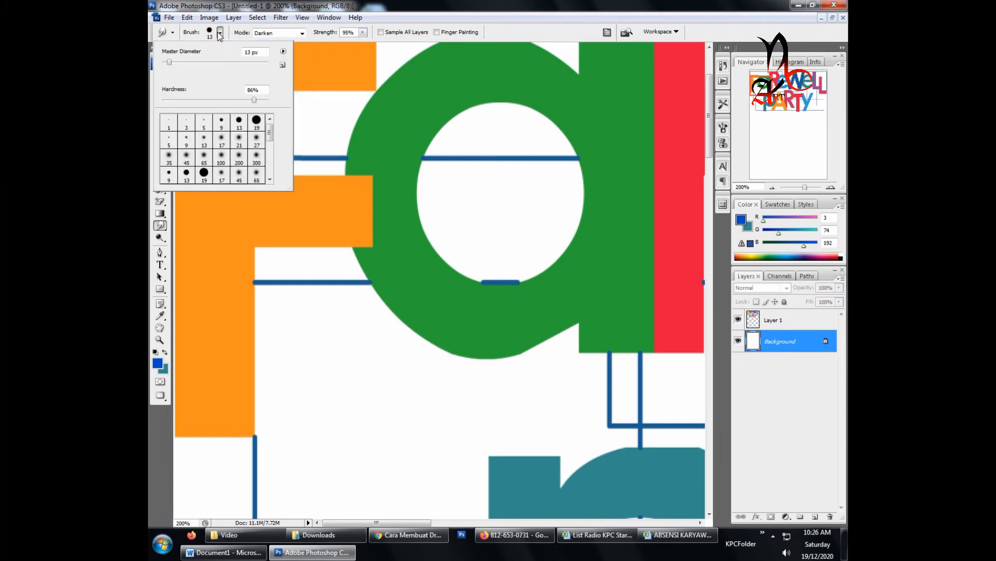
click(302, 33)
click(364, 34)
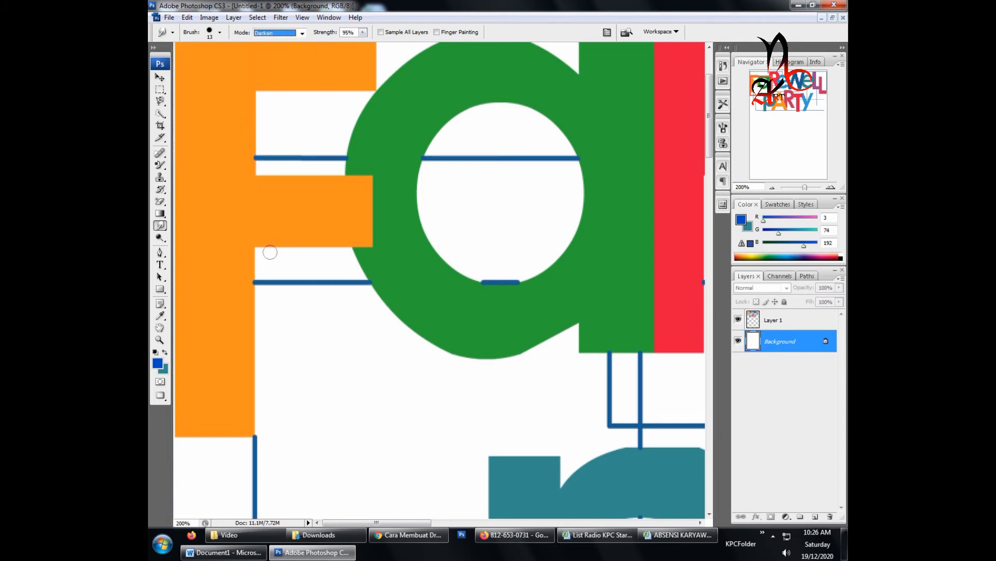
drag(257, 242, 276, 265)
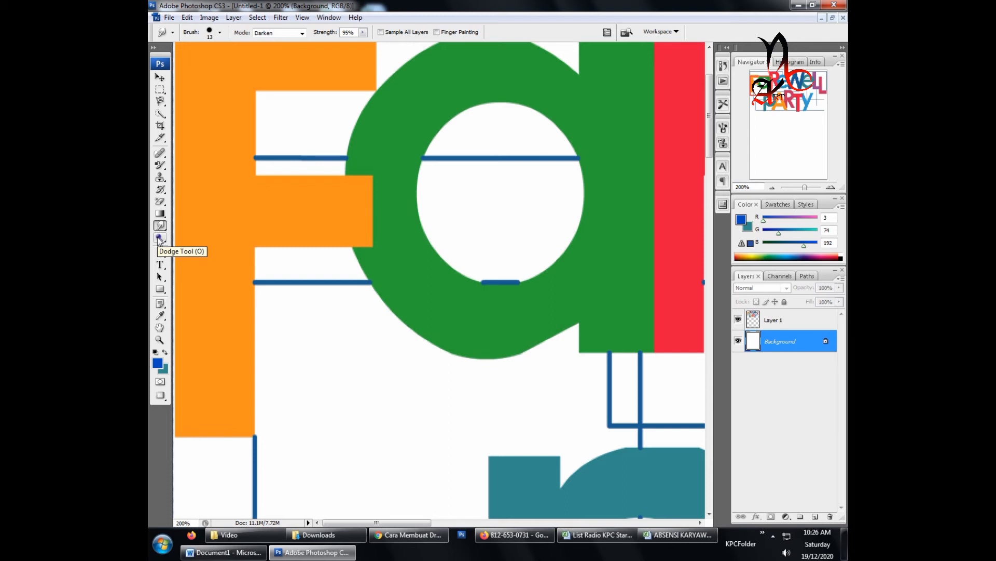
Activate the Dodge Tool and view its related tools, followed by switching to the Pen Tool
drag(159, 239, 195, 249)
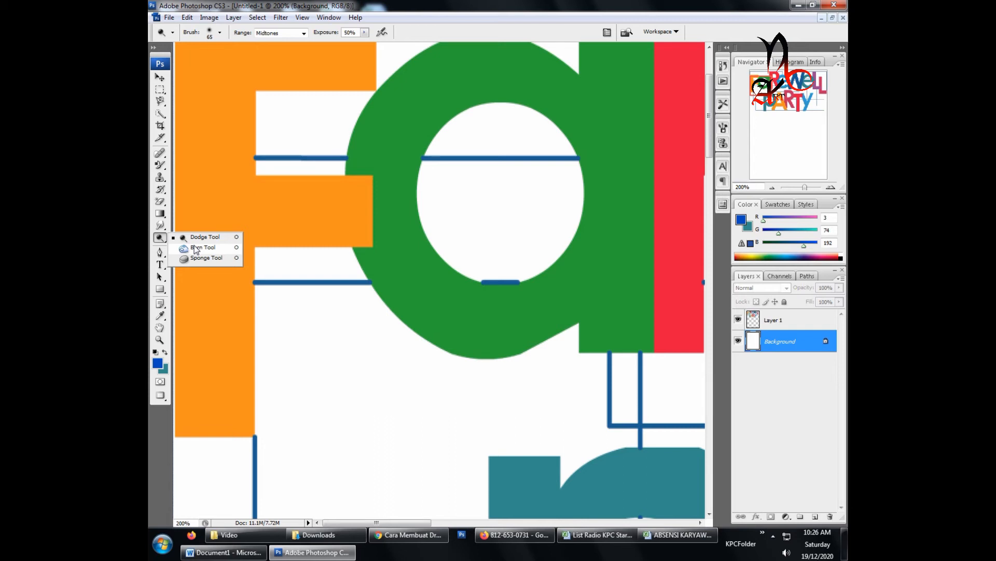
click(160, 253)
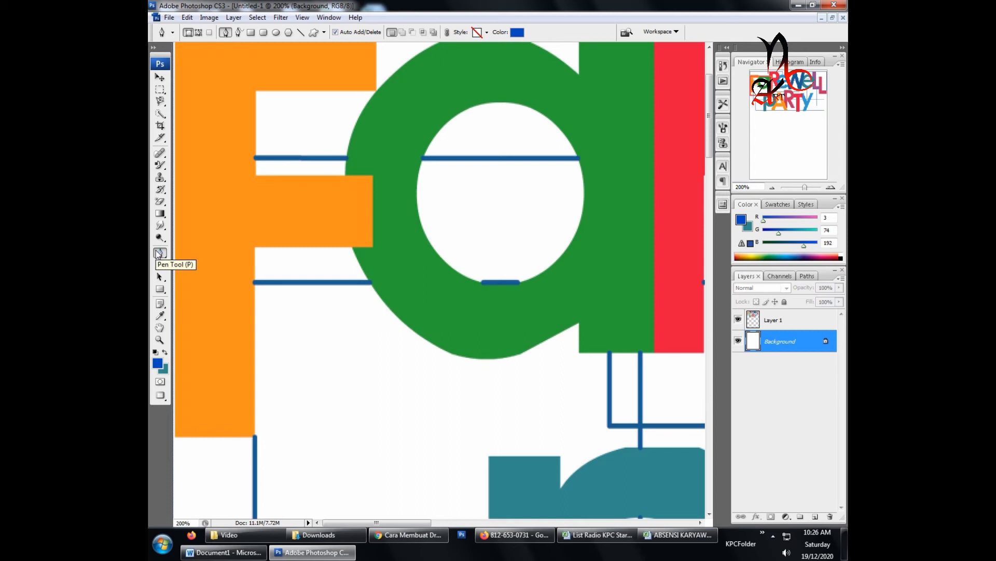
click(160, 253)
click(197, 253)
Draw a curved blue filled shape with the Pen Tool below the green letter a, and undo it
click(295, 342)
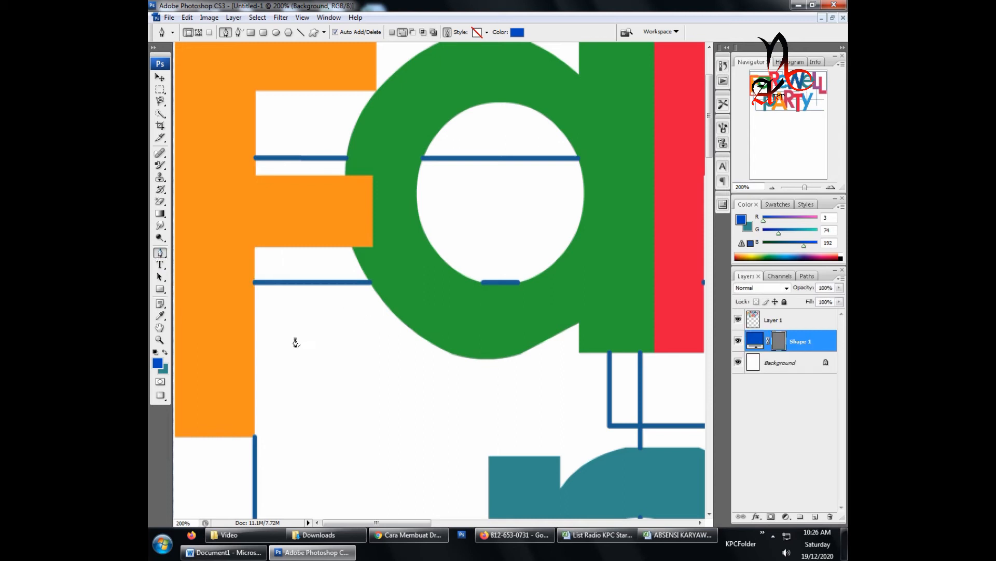
click(461, 339)
drag(461, 342, 295, 341)
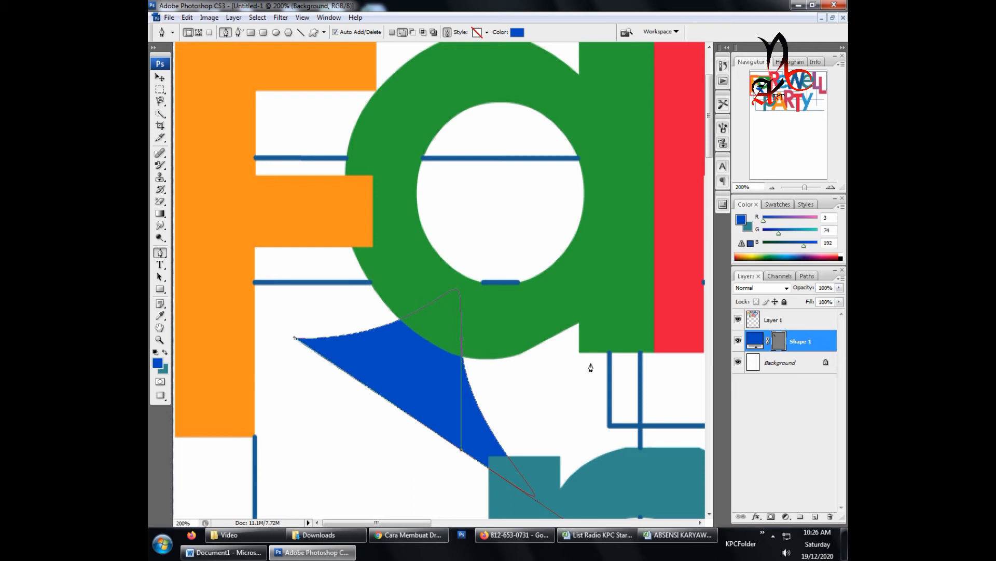
key(ctrl+alt+z)
key(ctrl+alt+z)
key(ctrl+alt+z)
key(ctrl+alt+z)
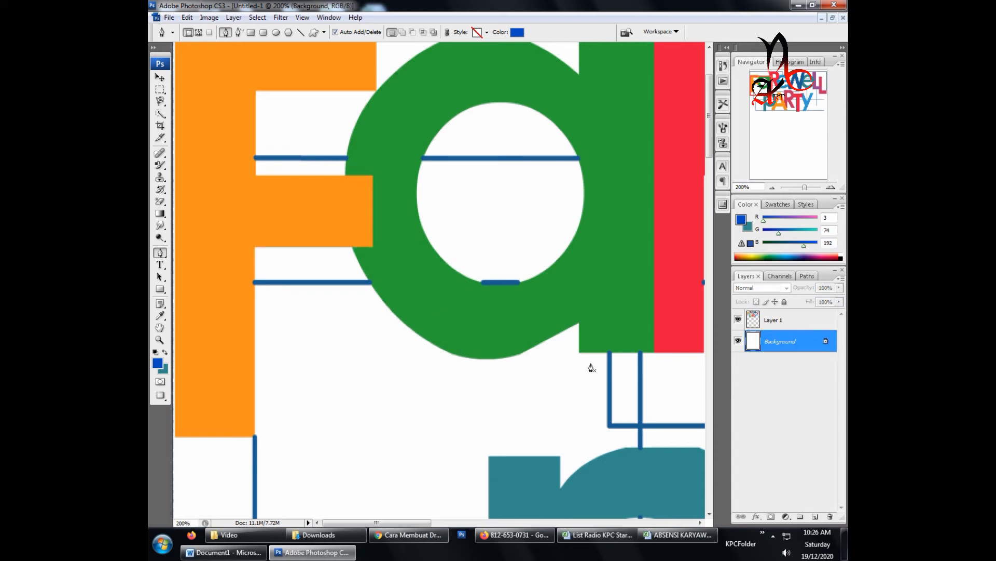
Switch to the Convert Point Tool and try it on the empty area beside the F's stem
right_click(160, 252)
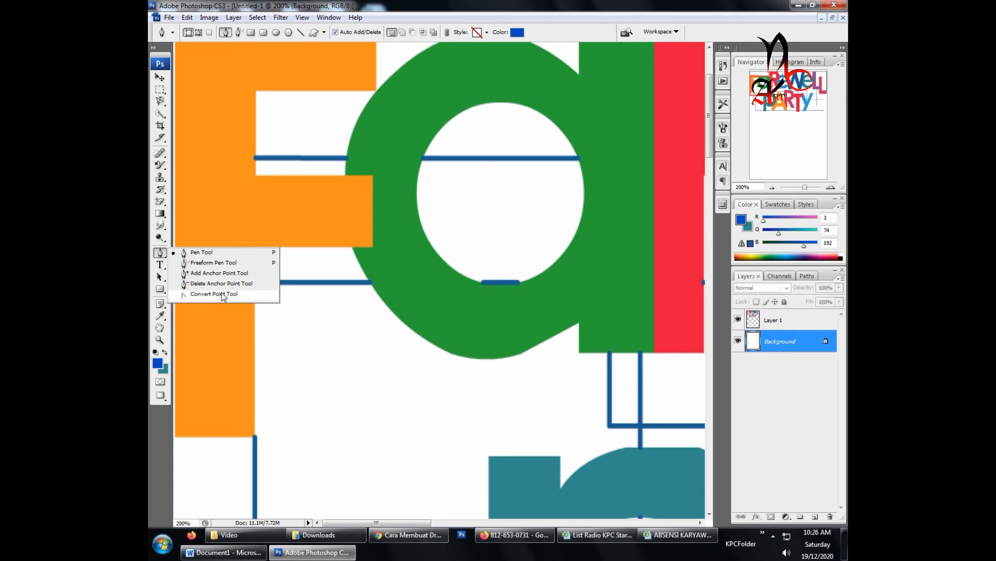
click(222, 294)
right_click(162, 257)
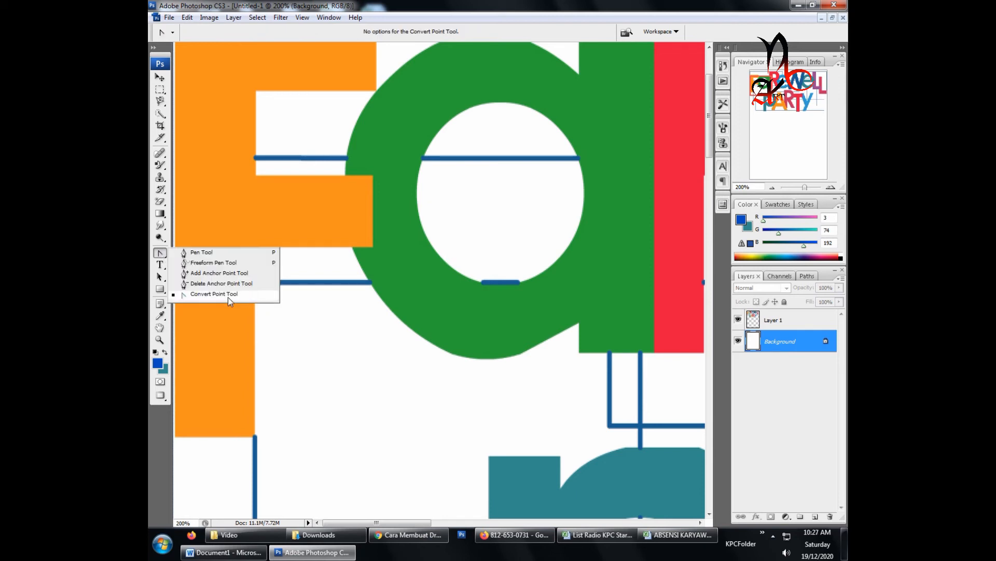
click(230, 297)
drag(297, 330, 386, 445)
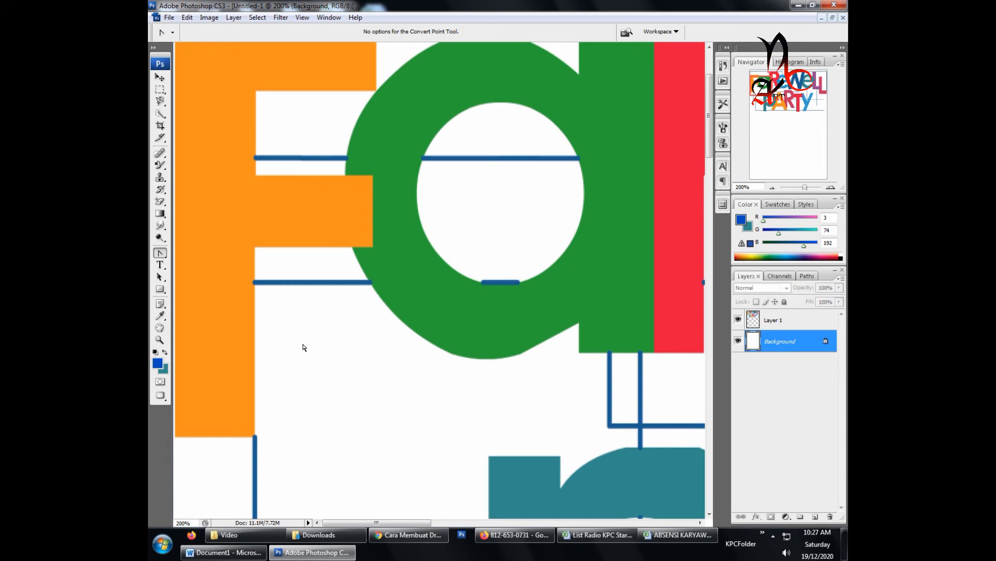
Draw a wide text box above Layer 1 with the Type Tool, just below the green letter a
click(161, 266)
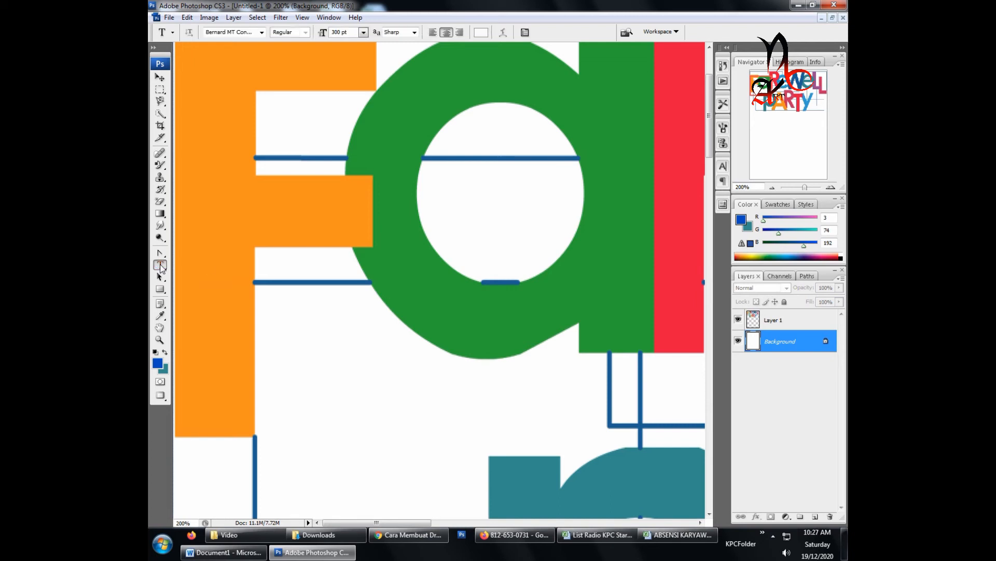
click(765, 322)
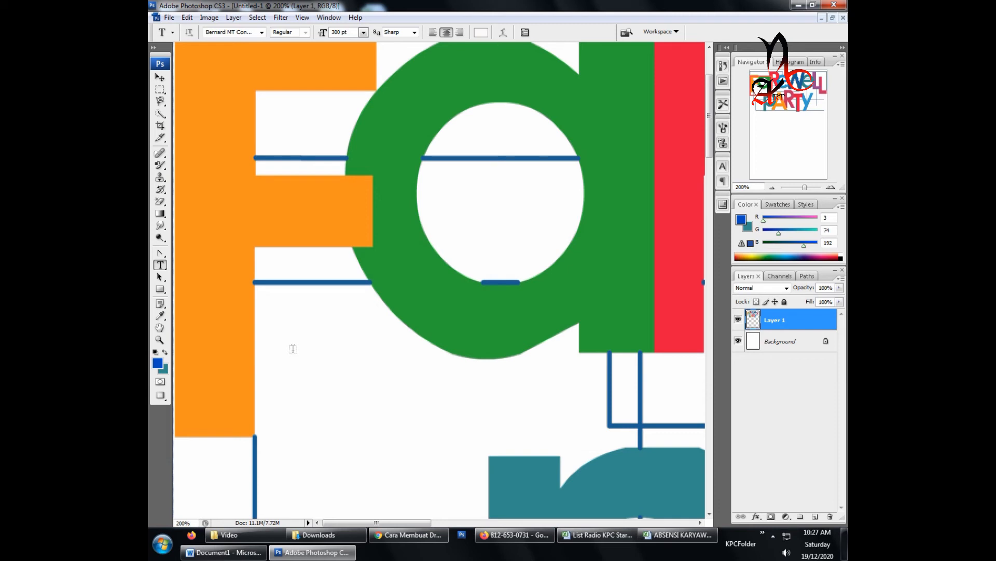
drag(293, 348, 534, 413)
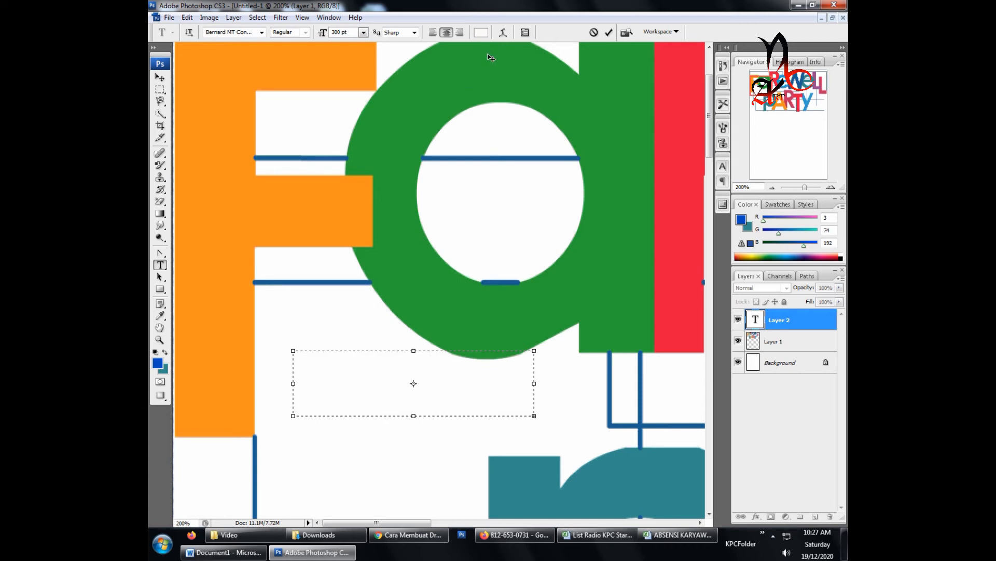
Set the text color to near-black 080500
click(482, 32)
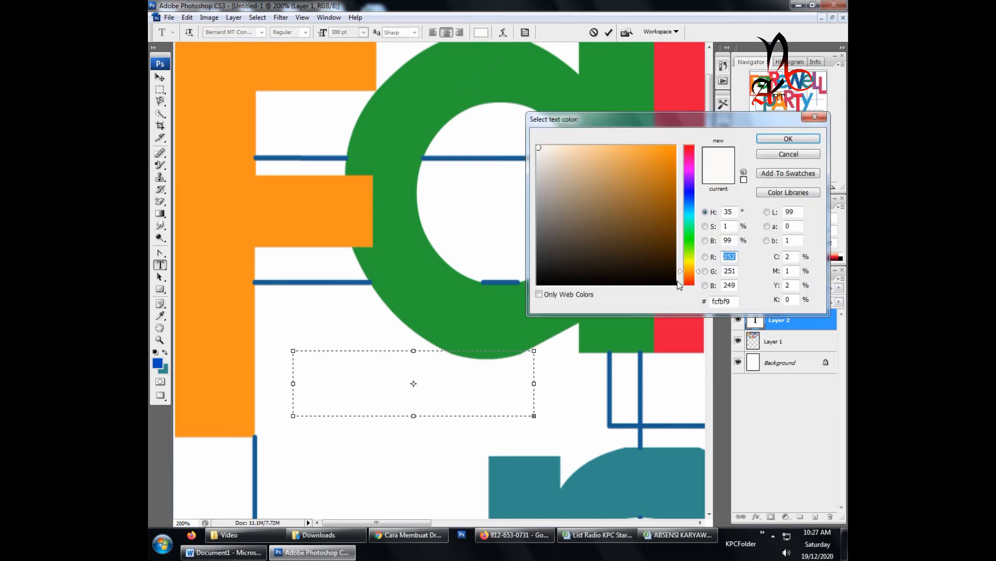
click(674, 284)
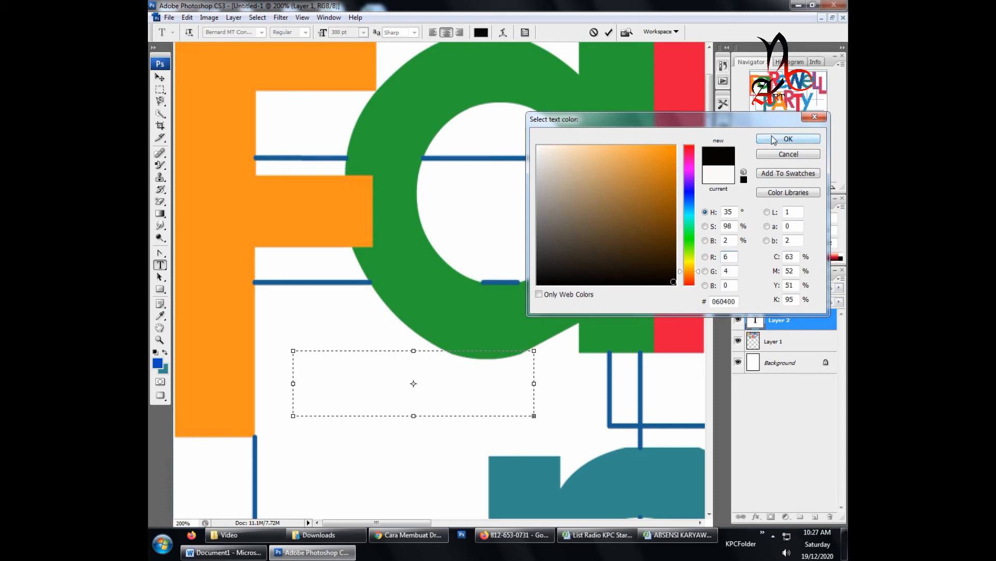
click(789, 138)
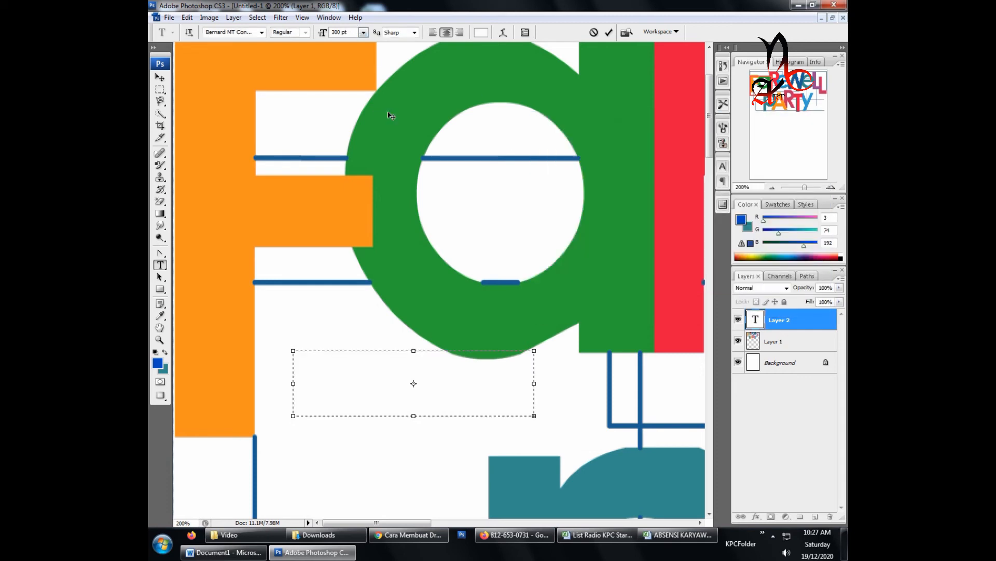
click(482, 32)
click(673, 281)
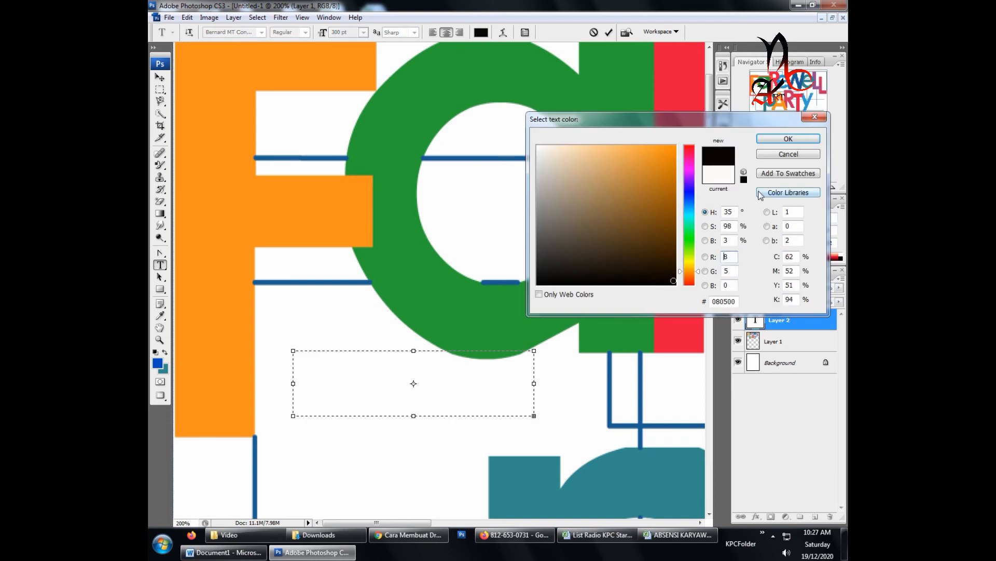
click(774, 139)
Try a 30 pt font size for the text in the box, and set it to 6 pt instead
click(363, 33)
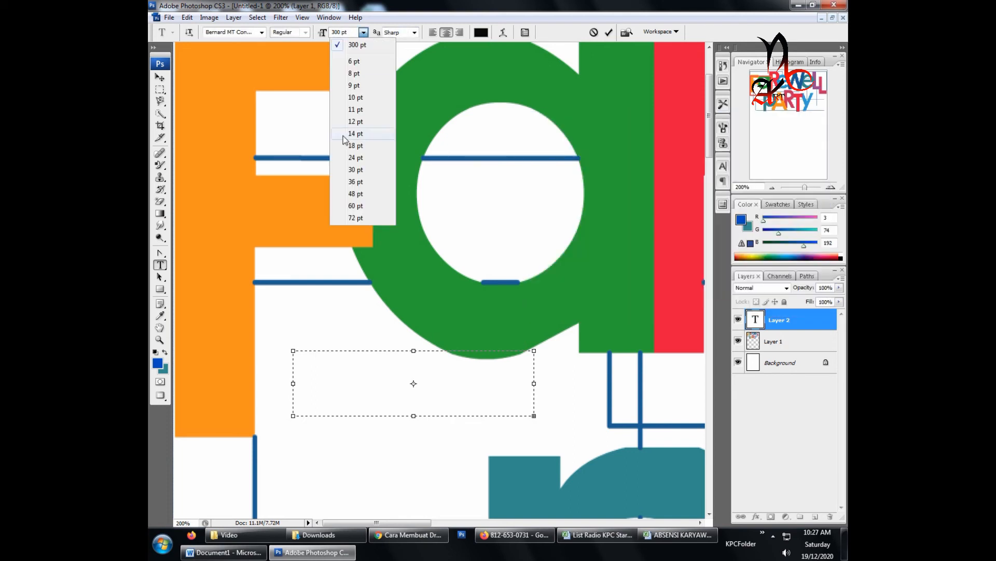
click(356, 169)
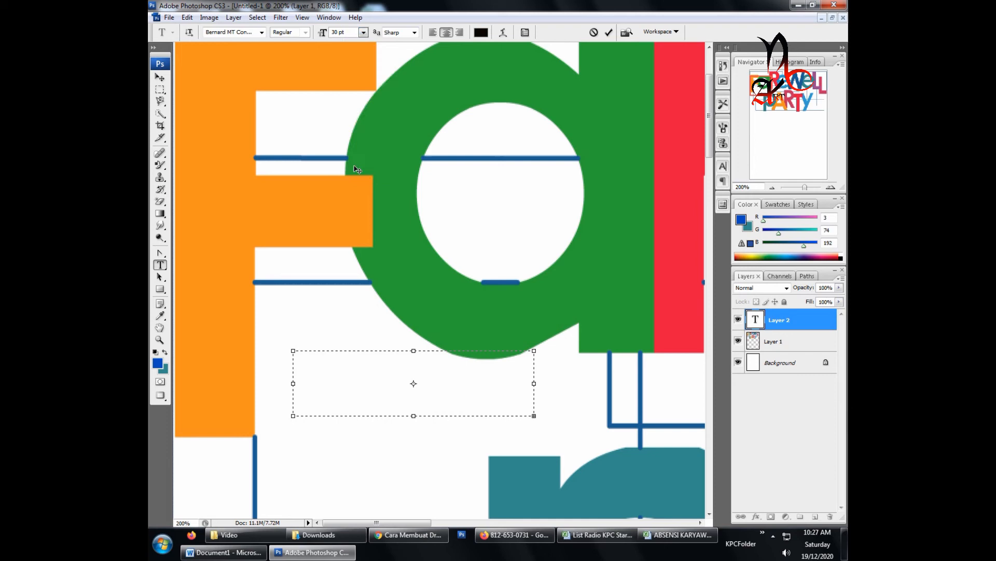
click(363, 32)
click(358, 66)
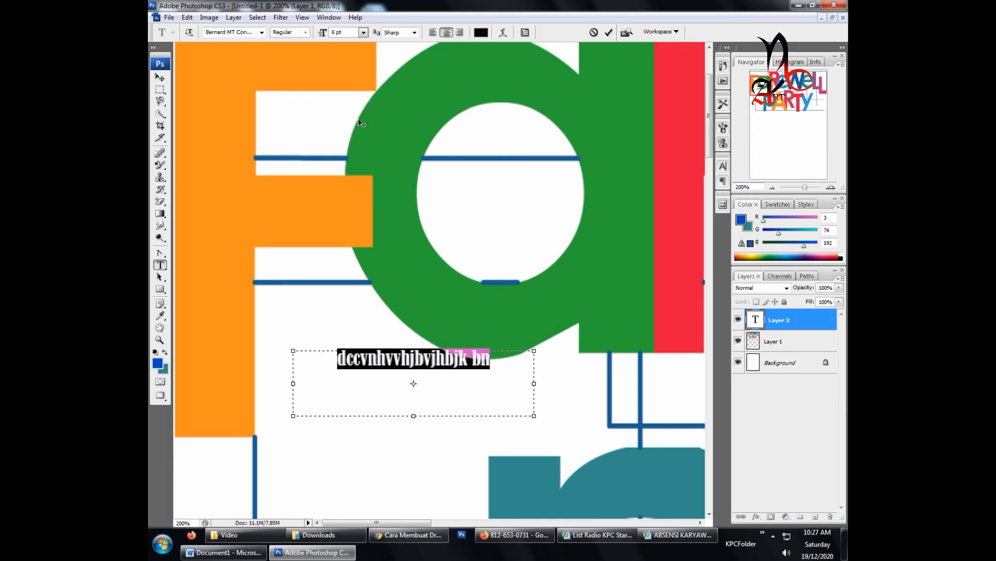
Select the whole line of text in the box and change its font to Arial
click(429, 373)
drag(500, 360, 335, 357)
click(363, 32)
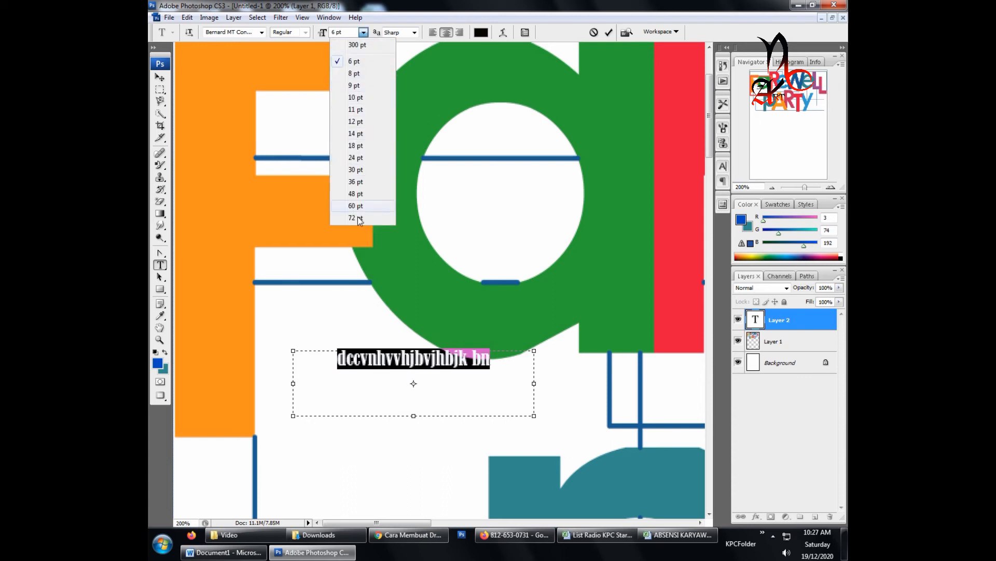
click(363, 32)
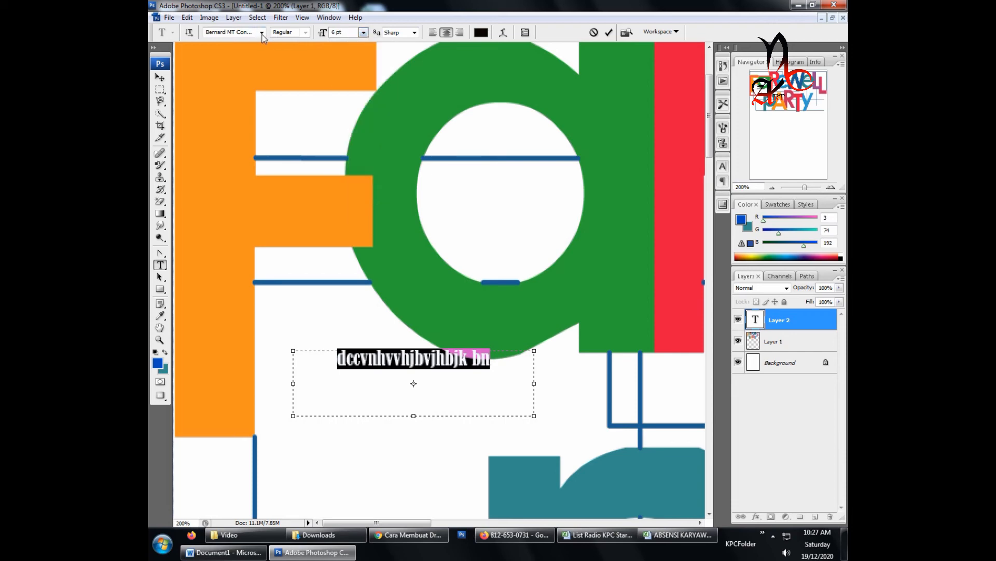
click(262, 33)
scroll(367, 144, down, 15)
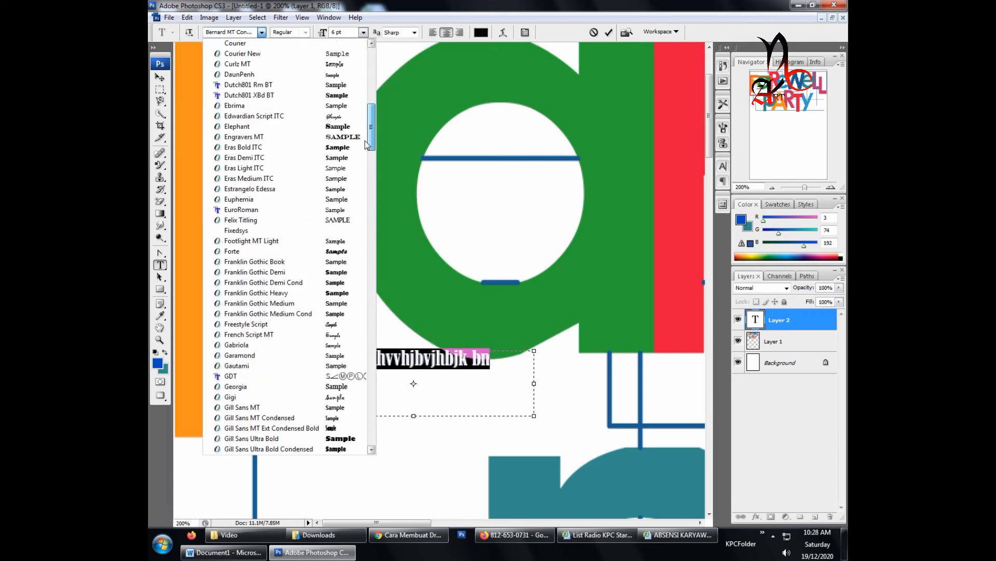
drag(367, 144, 365, 48)
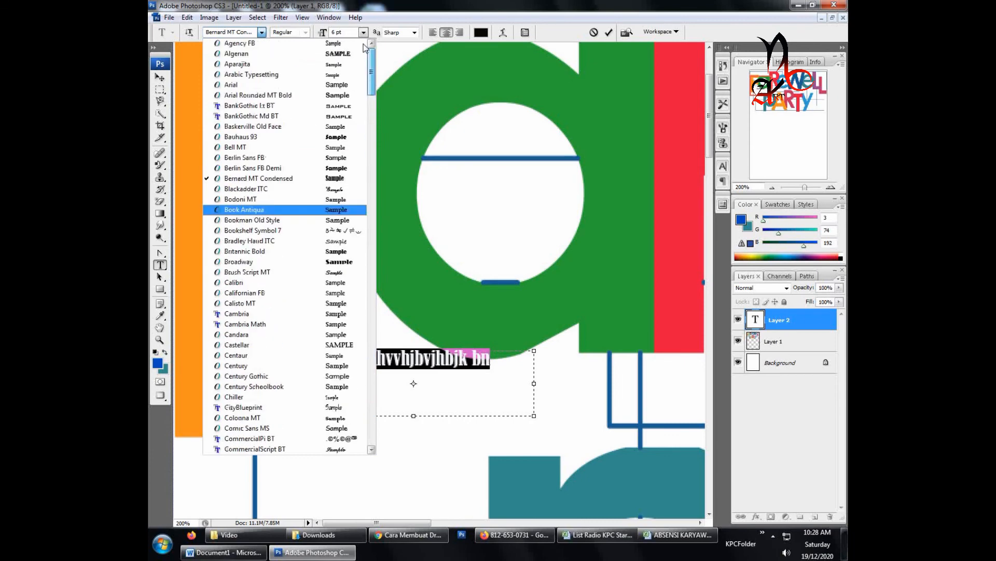
click(248, 86)
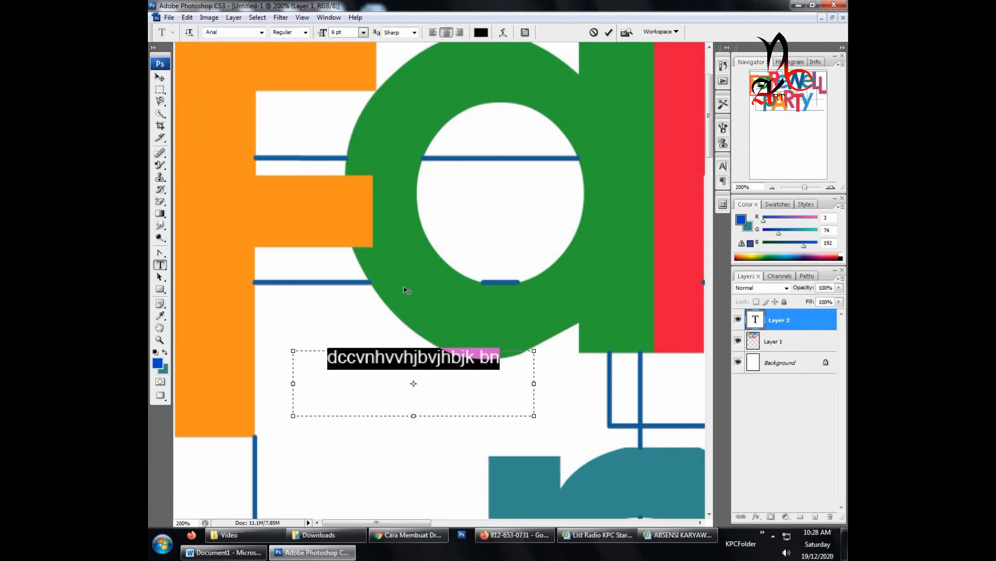
click(468, 383)
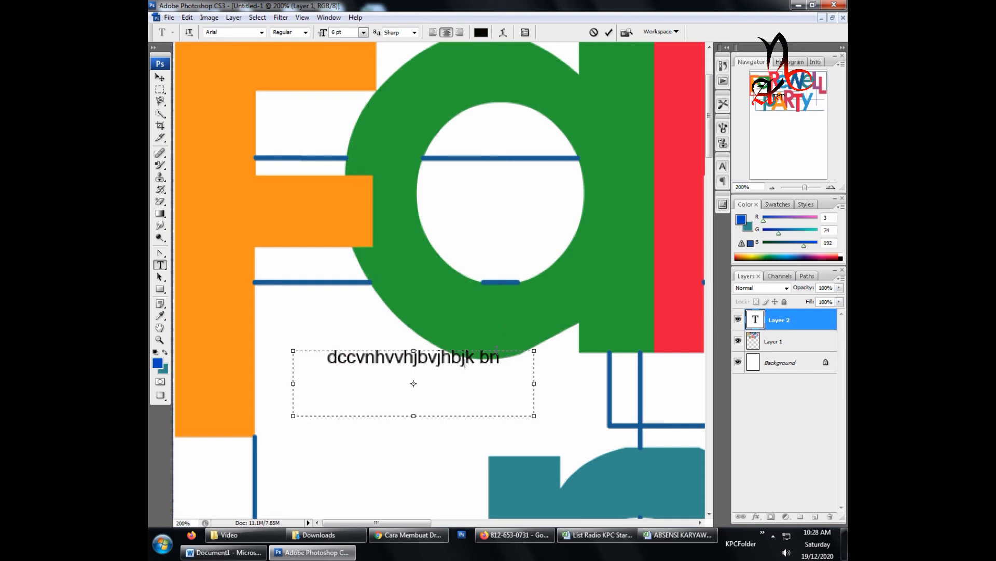
drag(499, 358, 320, 378)
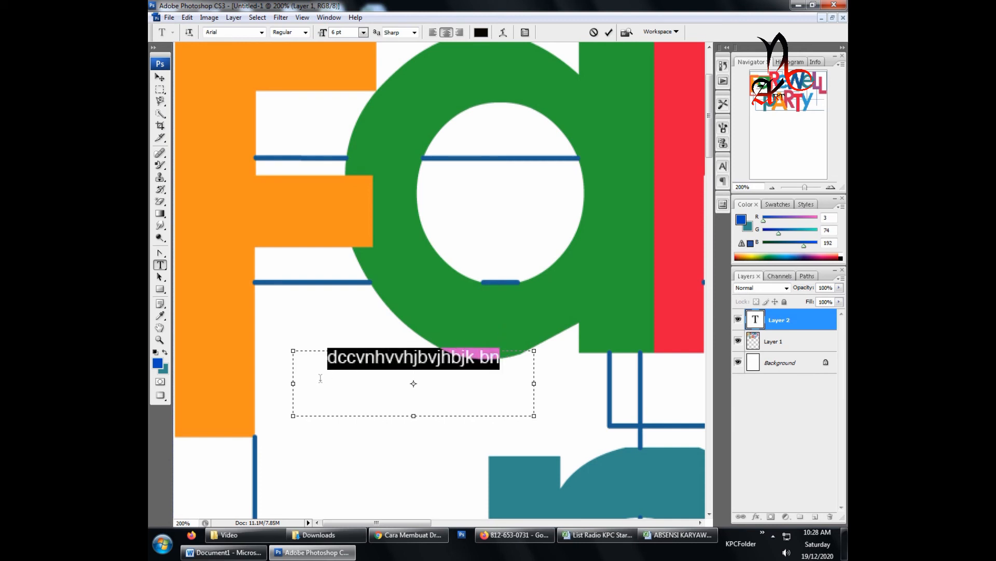
click(361, 382)
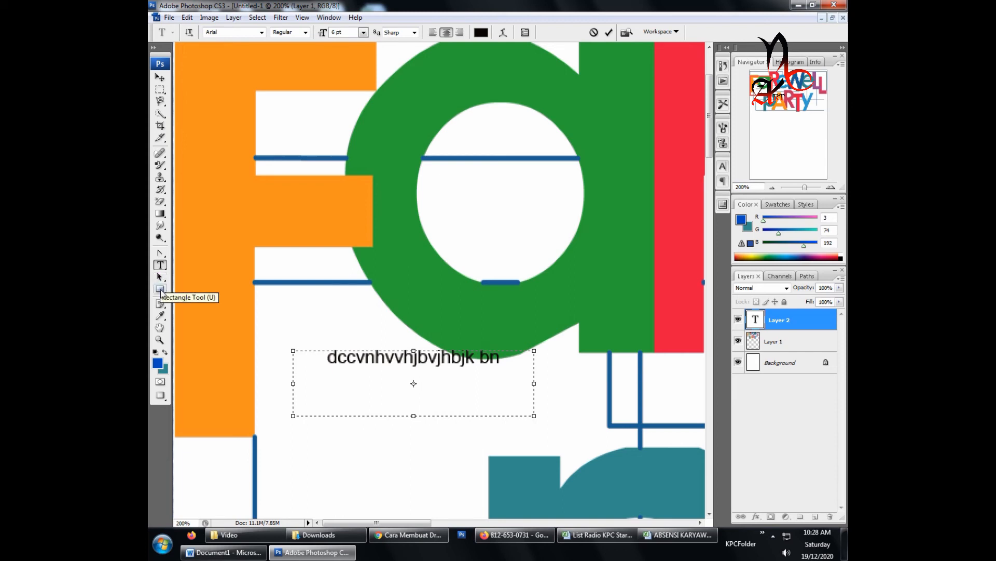
Finish the text entry and switch through the Rectangle, Rounded Rectangle and Polygon tools in turn
click(160, 289)
click(193, 289)
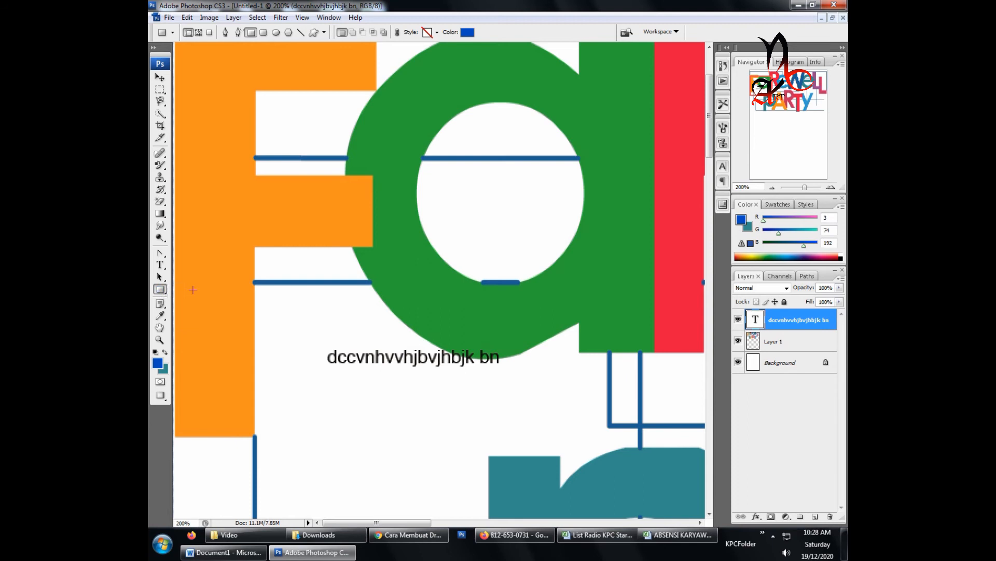
click(161, 300)
click(198, 302)
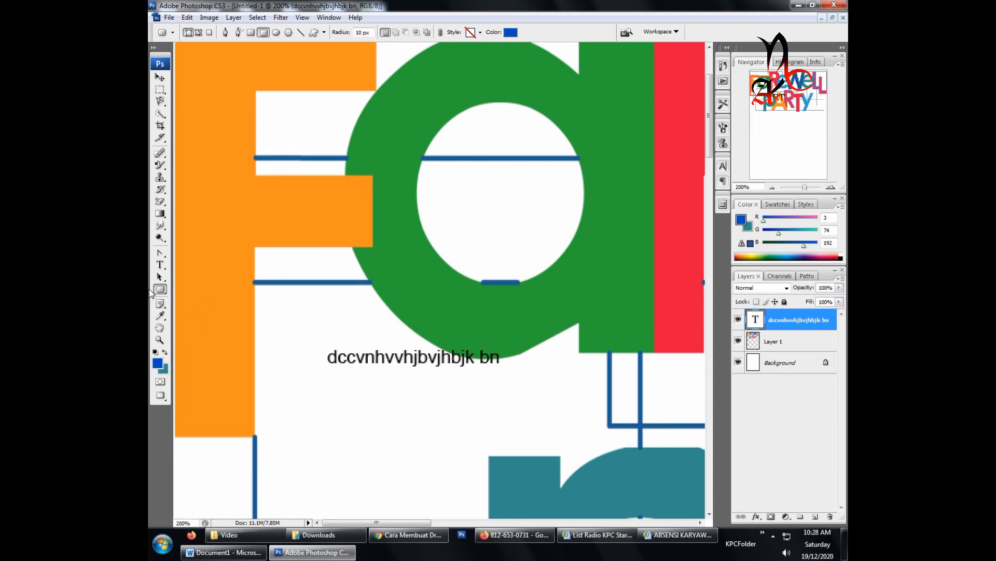
click(160, 290)
click(195, 318)
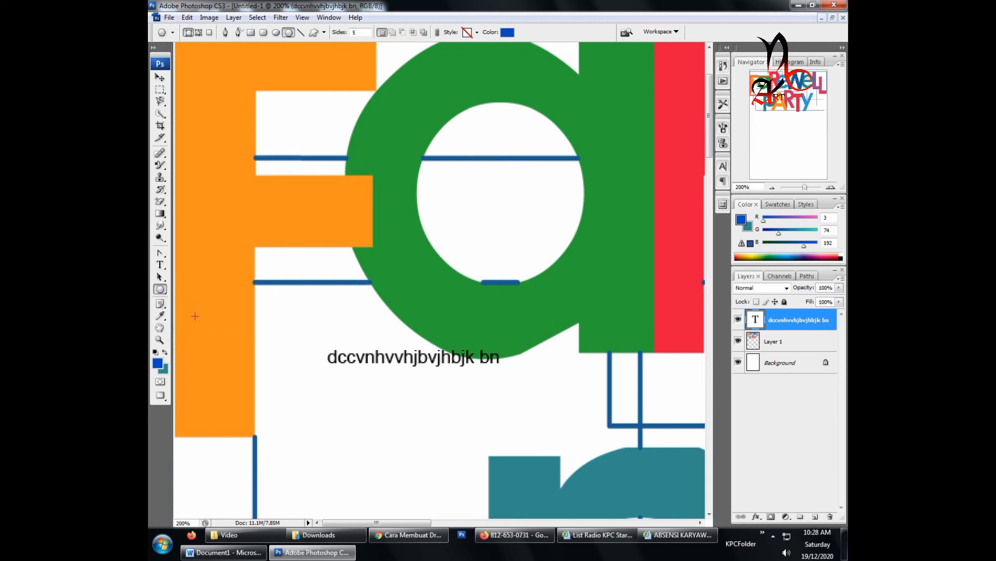
Draw a wide blue ellipse with the Ellipse Tool across the F's middle arm and the green letter a
click(160, 289)
click(205, 311)
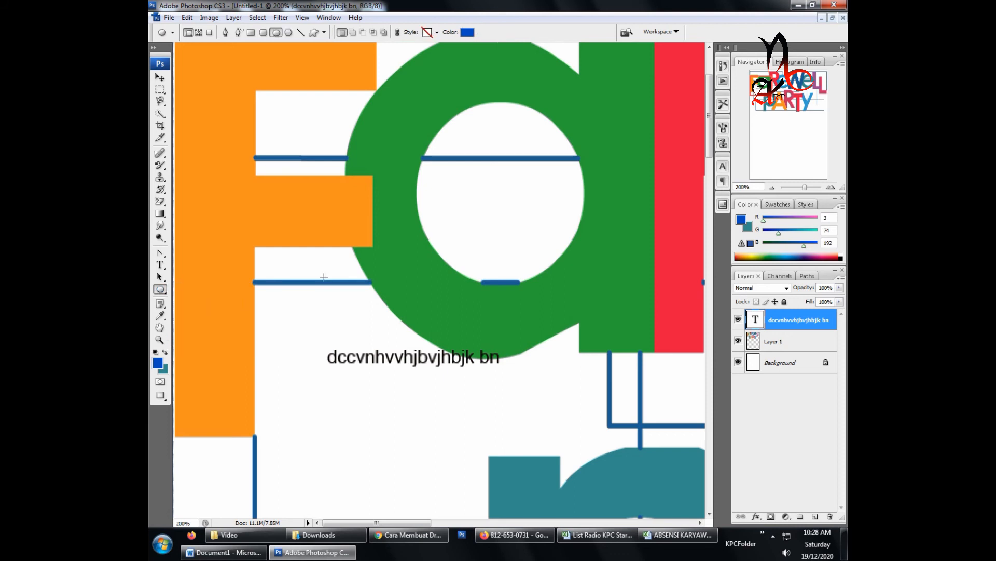
drag(300, 199, 513, 283)
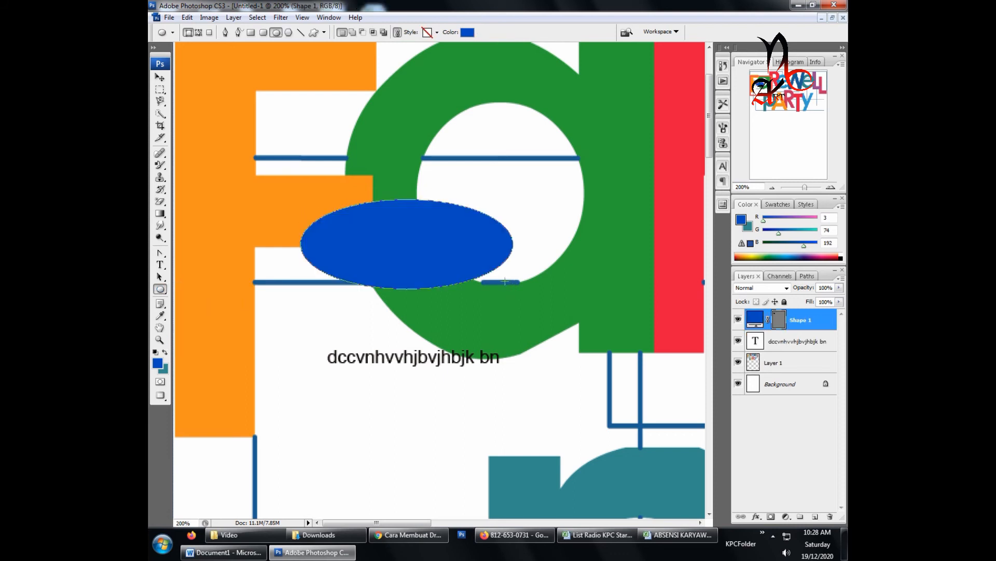
Draw a wide blue rectangle with the Rectangle Tool above the ellipse, over the upper part of the green a
click(160, 289)
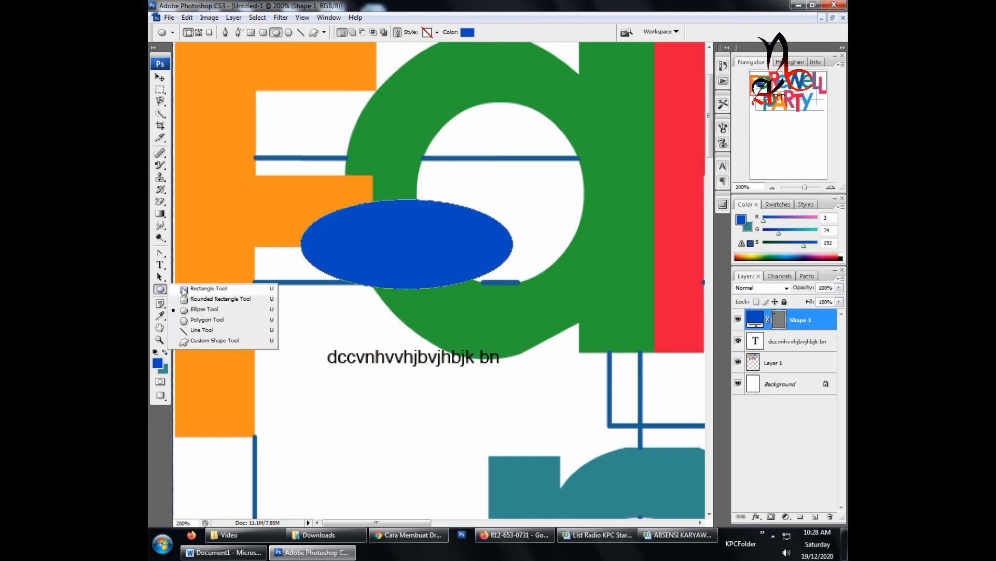
click(202, 290)
drag(320, 78, 541, 144)
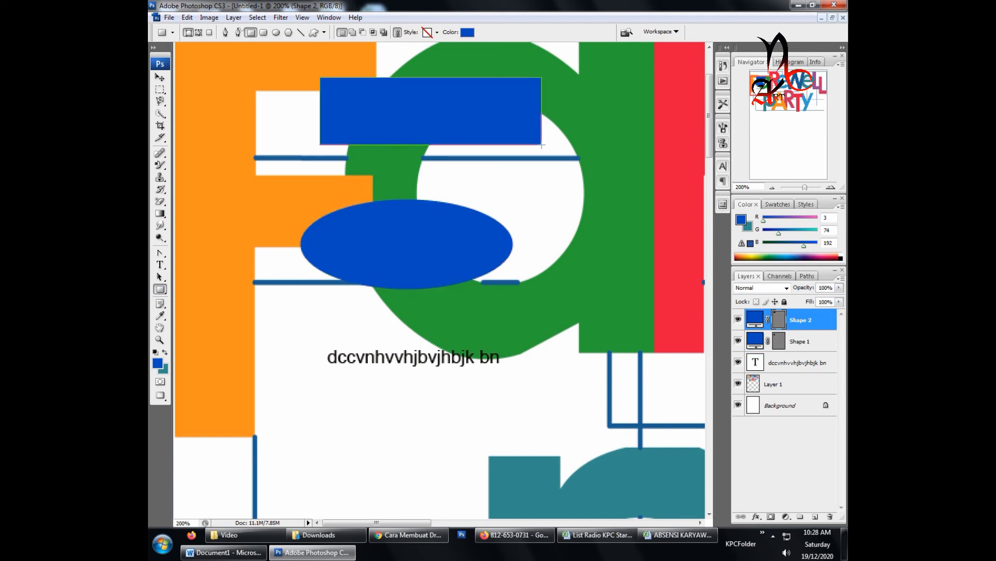
Switch to the Notes Tool and show its group with the Audio Annotation Tool
click(159, 306)
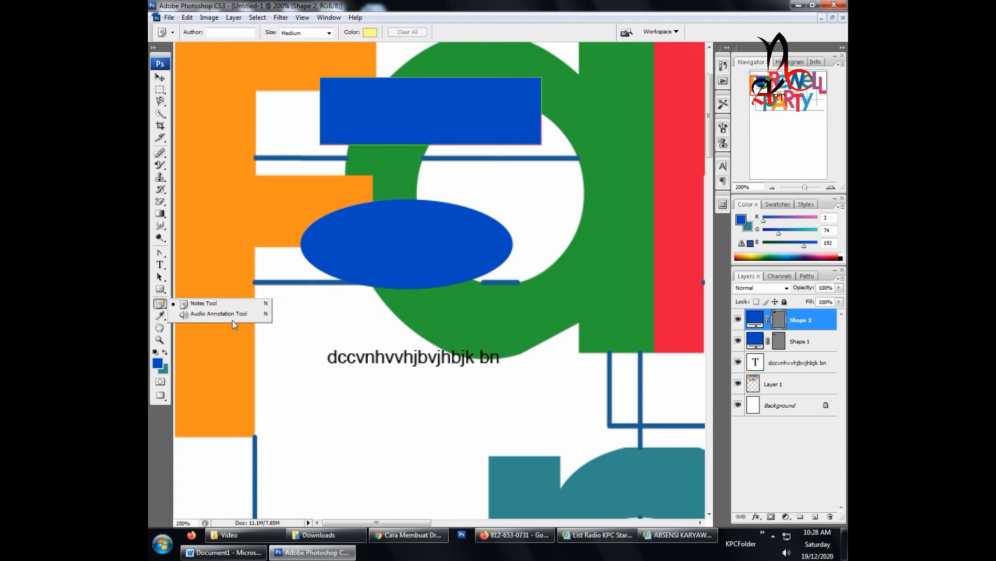
click(158, 307)
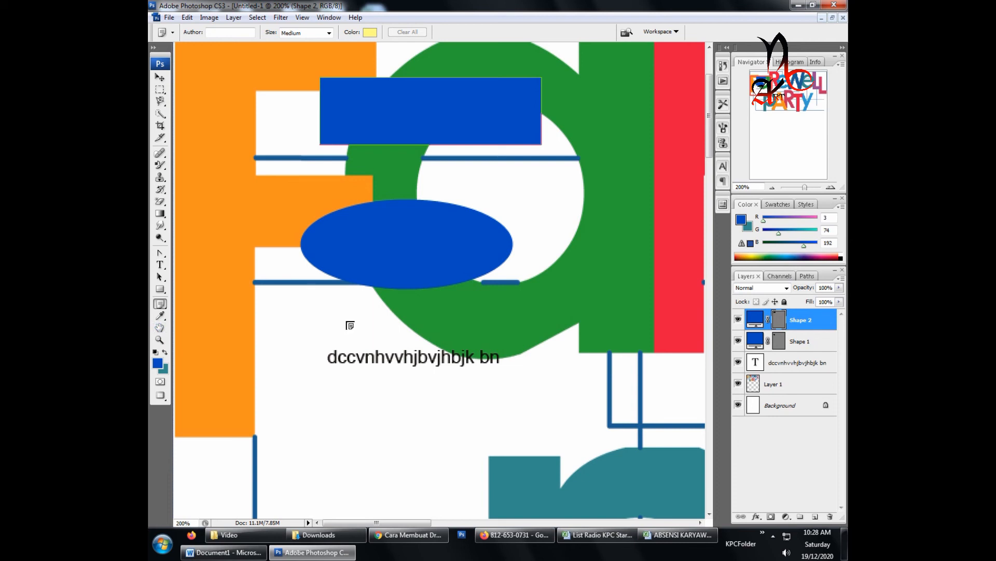
drag(346, 321, 379, 329)
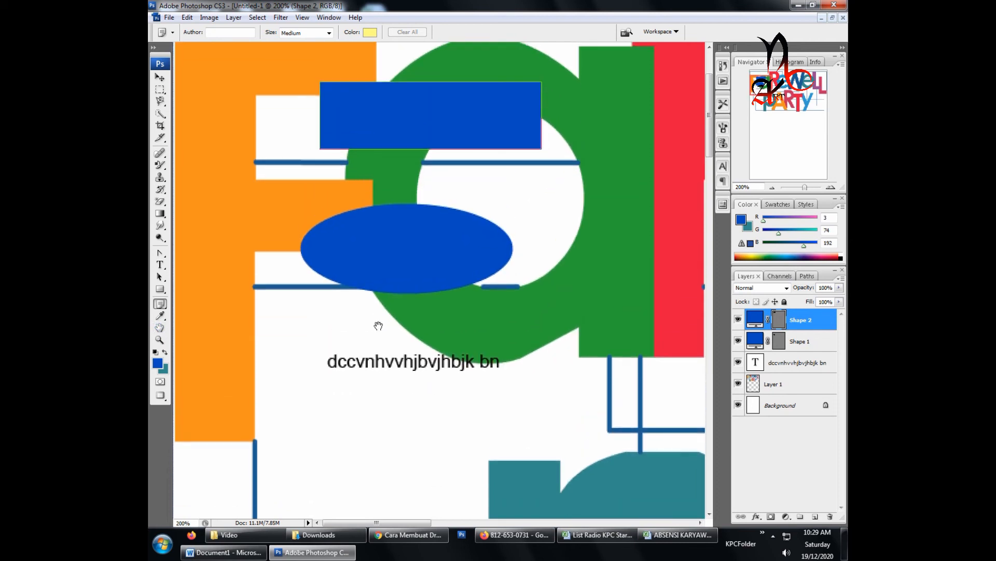
Move the blue rectangle with the Move Tool to just below the small text line, above the teal letter p
key(ctrl+minus)
key(ctrl+minus)
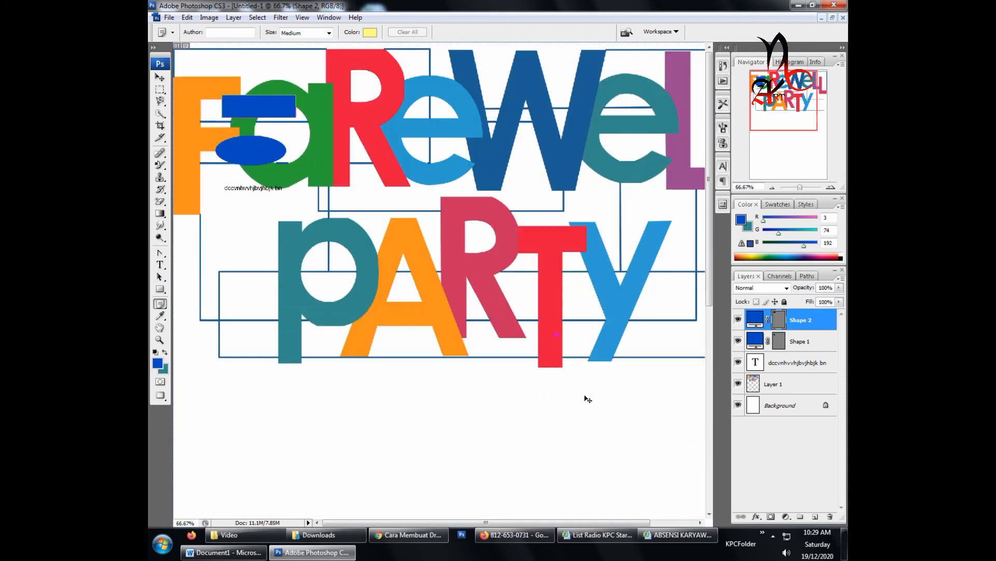
key(ctrl+minus)
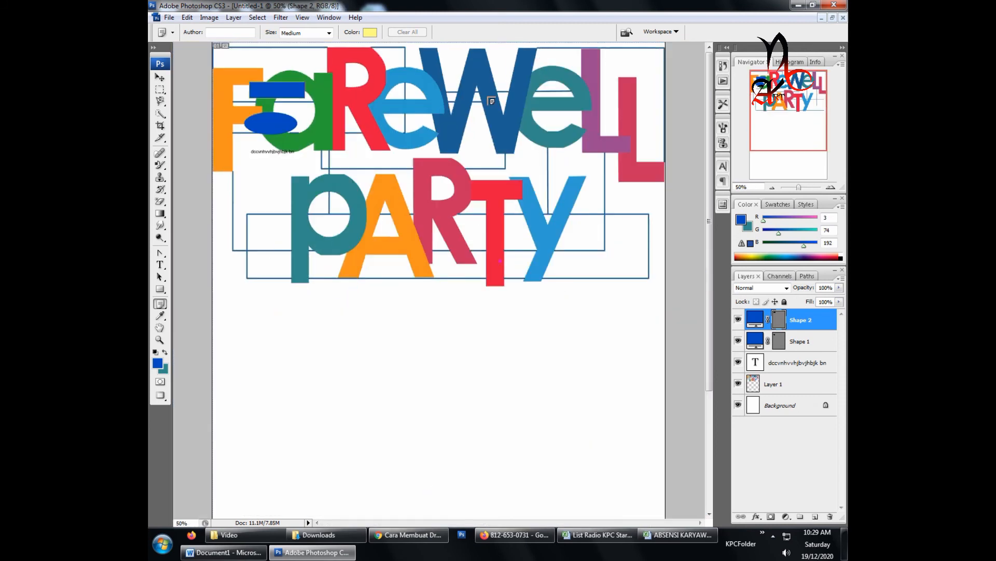
click(160, 78)
drag(419, 146, 443, 217)
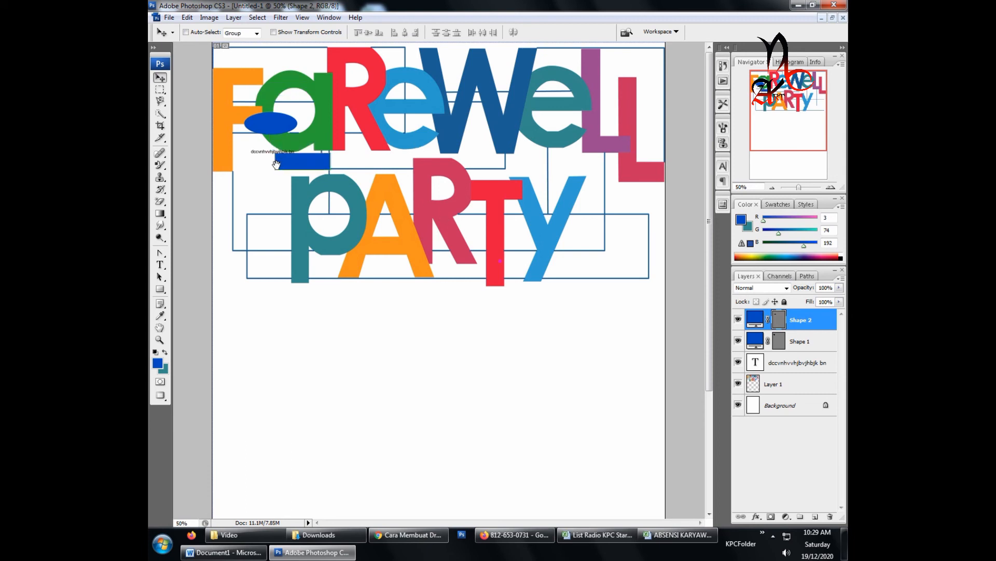
drag(309, 247, 356, 316)
View the foreground color in the Color Picker and leave it without changing the color
click(157, 363)
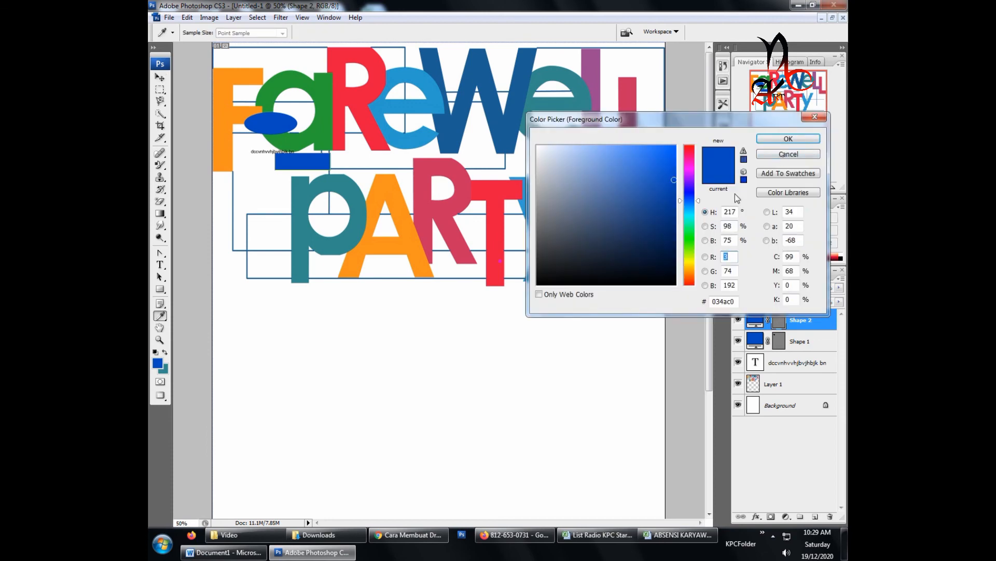
click(787, 154)
key(v)
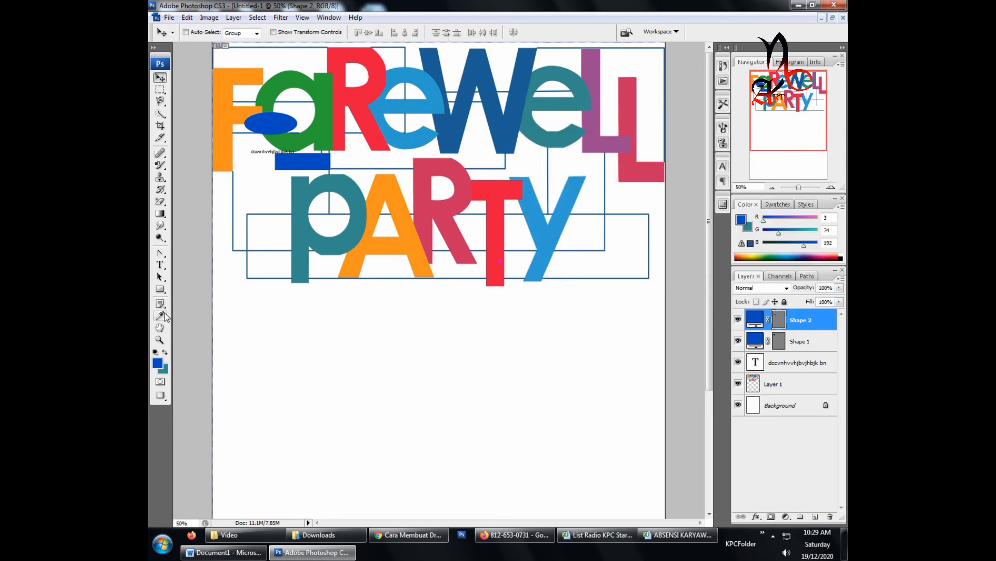
Select Layer 1 and open its Blending Options
click(790, 368)
click(789, 375)
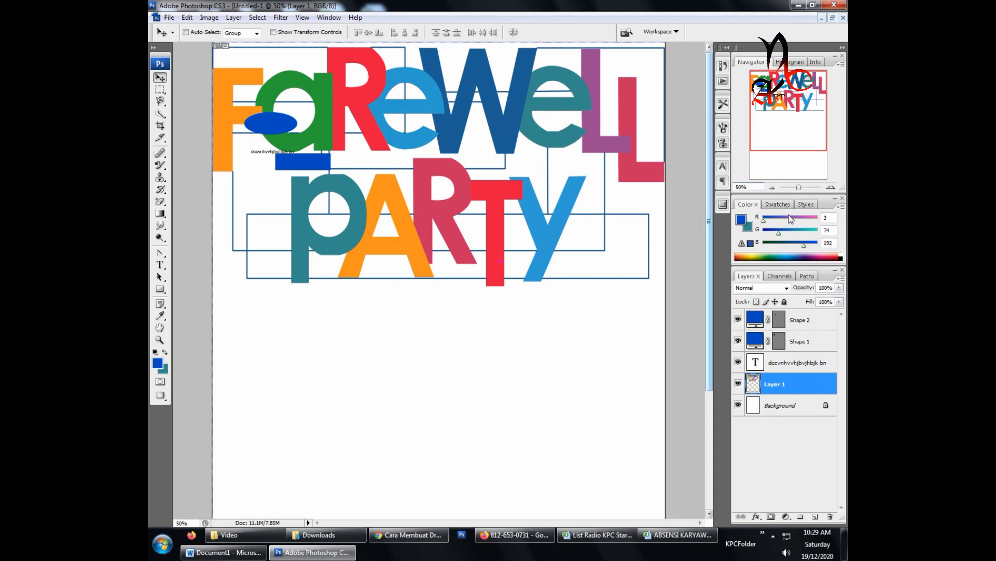
right_click(774, 384)
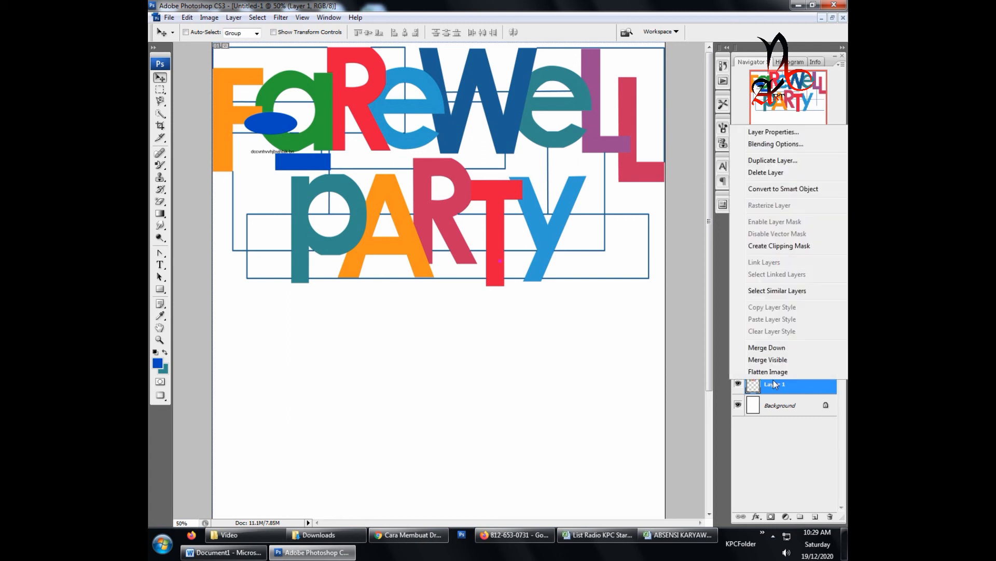
click(776, 144)
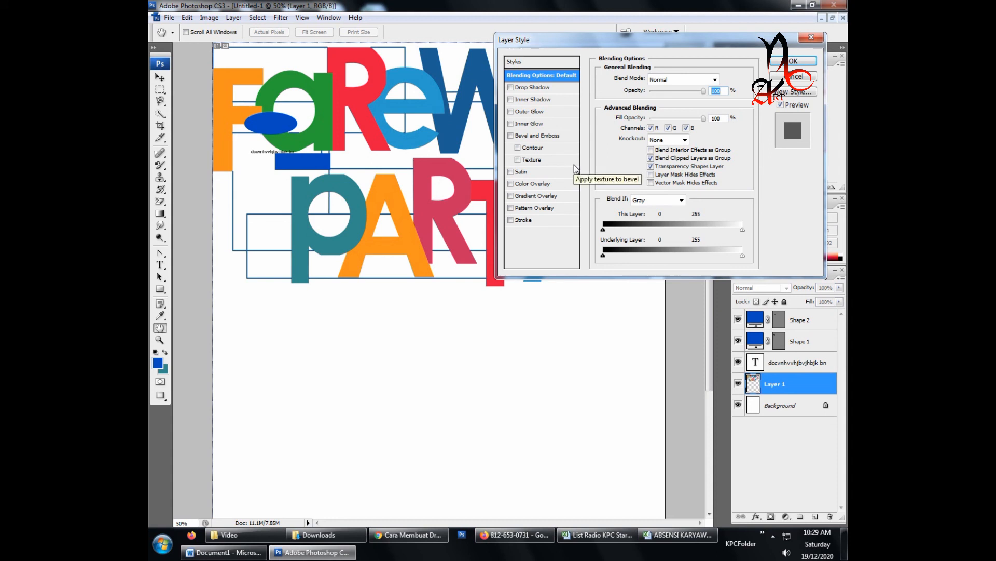
Try an outer glow on Layer 1 in Normal mode with near-black color 030300, 10% spread and 0 px size
click(542, 113)
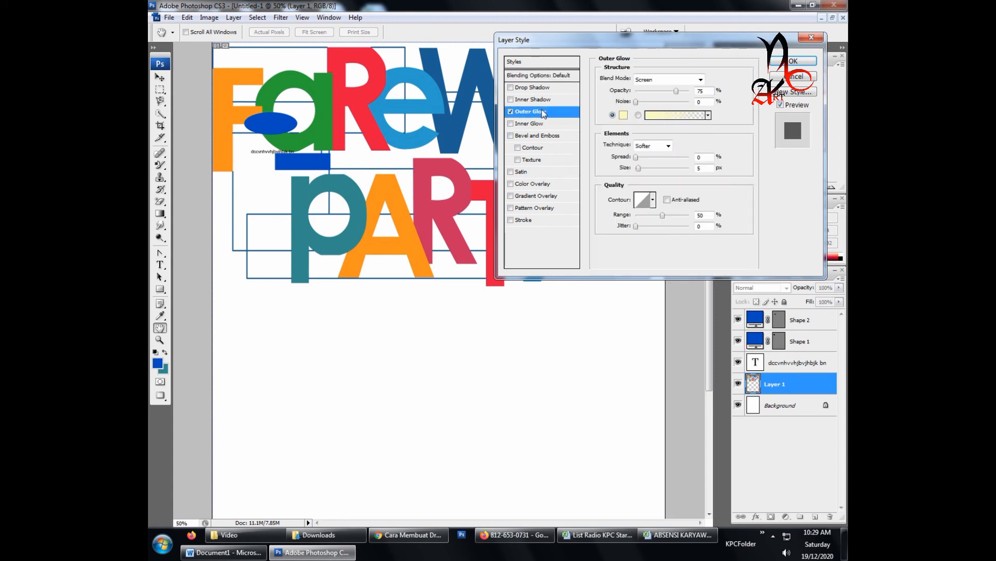
click(695, 80)
click(692, 91)
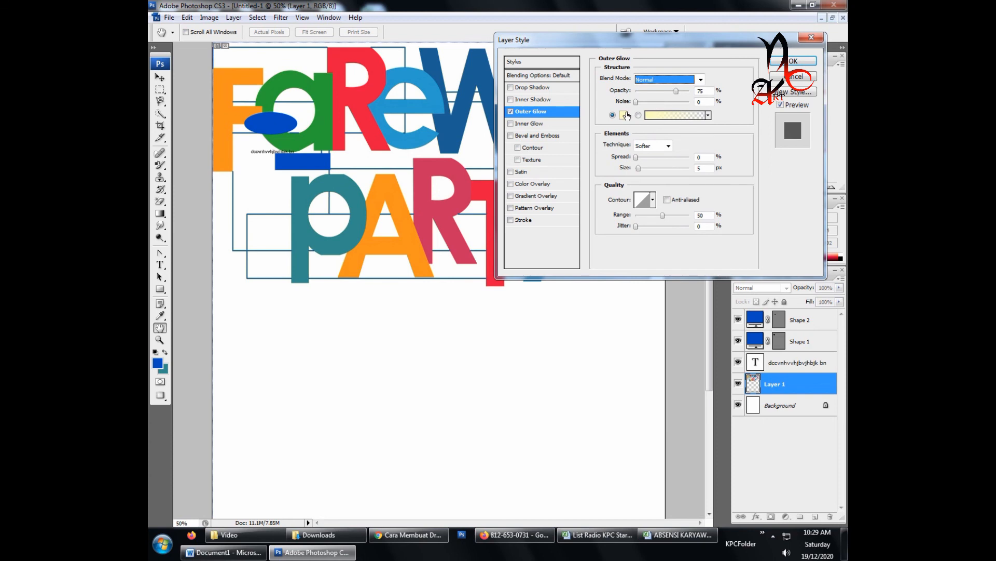
click(623, 115)
click(674, 283)
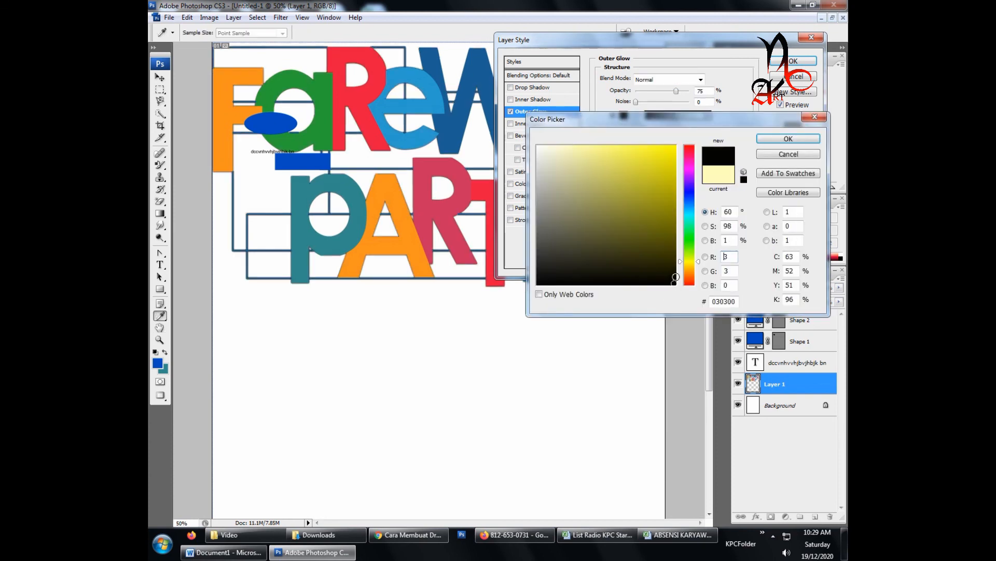
click(804, 139)
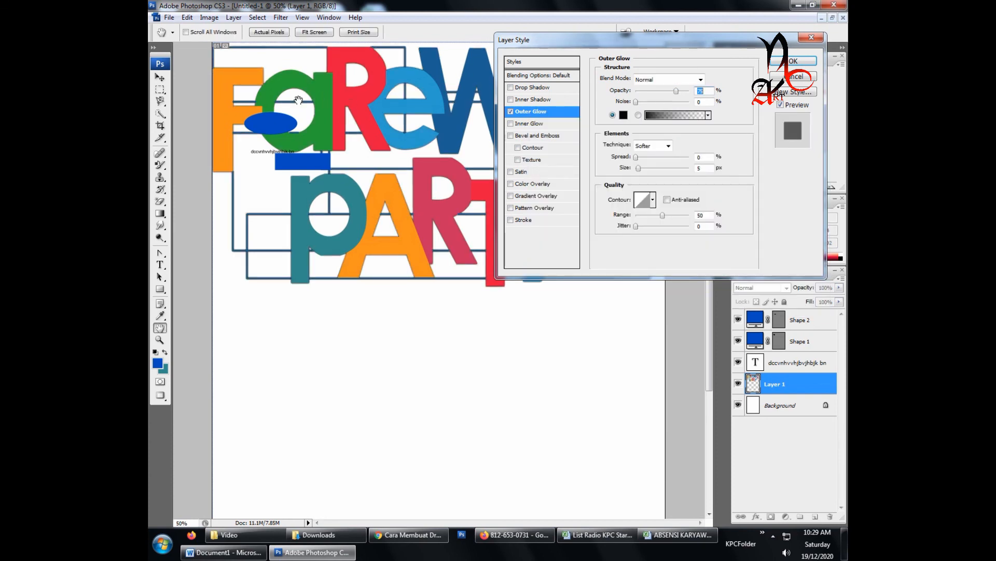
drag(571, 46, 418, 297)
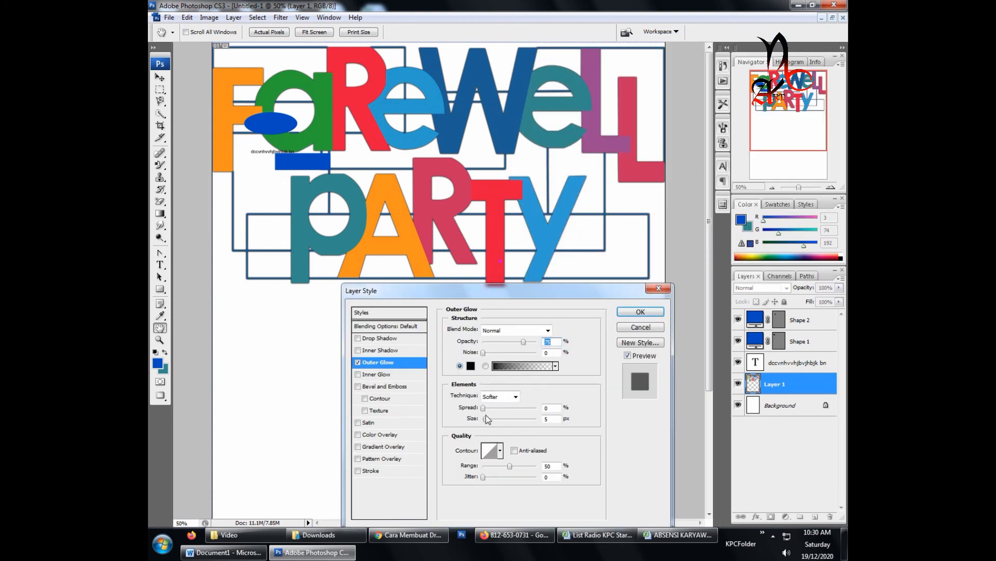
mouse_move(487, 420)
mouse_down()
mouse_move(503, 410)
mouse_move(488, 408)
mouse_move(484, 423)
mouse_up()
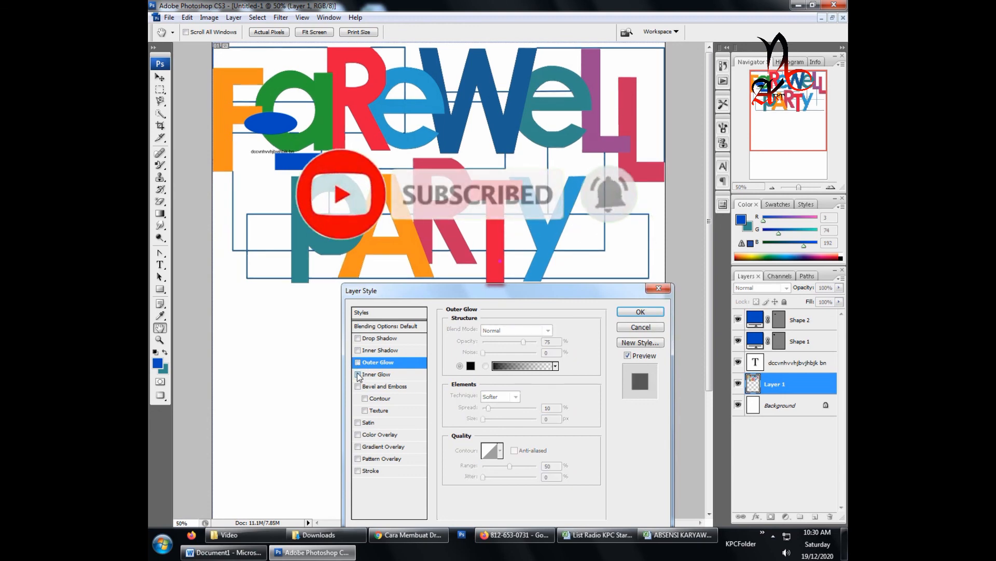
Turn off Layer 1's outer glow and enable the Inner Glow effect instead
click(358, 374)
click(358, 362)
click(381, 374)
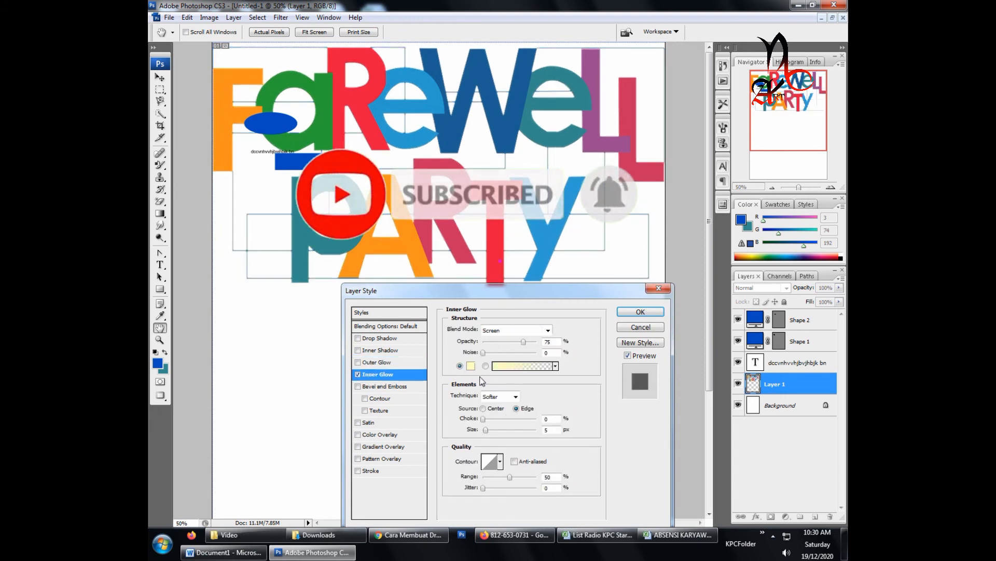
Set the inner glow's size to 59 px and its blend mode to Normal
drag(485, 429, 498, 430)
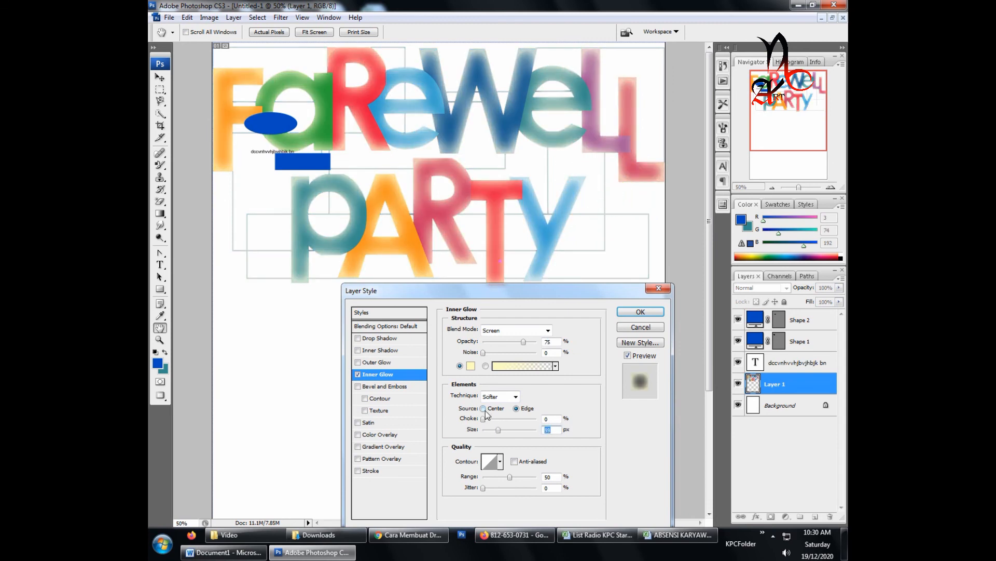
click(534, 330)
click(501, 64)
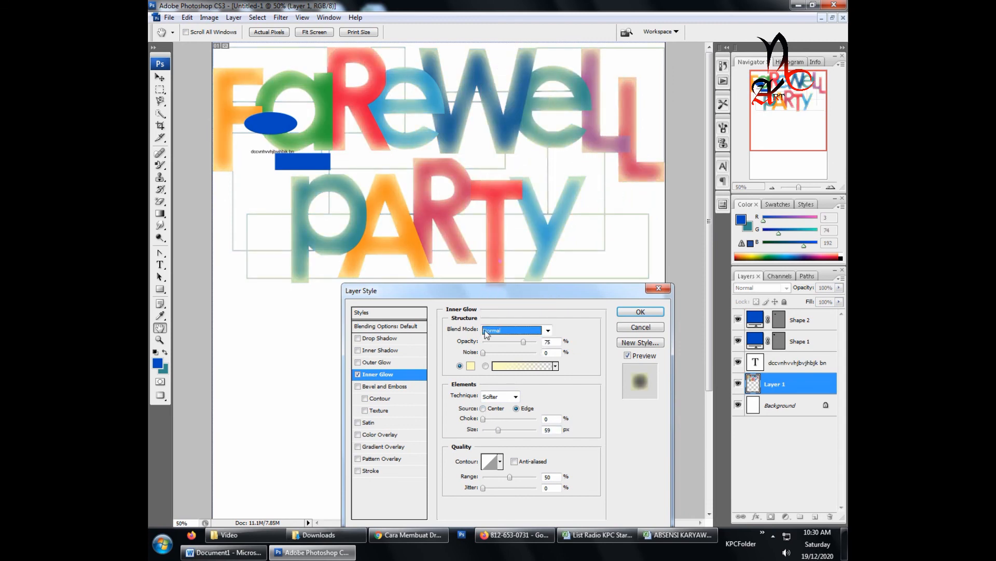
Try a black inner glow color on Layer 1 and cancel the layer style changes
click(468, 370)
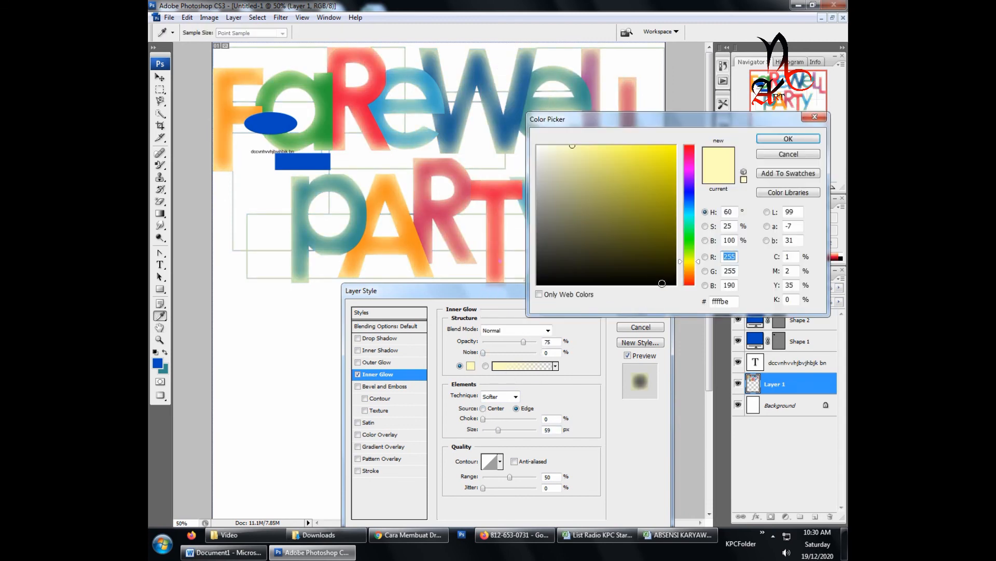
click(673, 283)
click(788, 138)
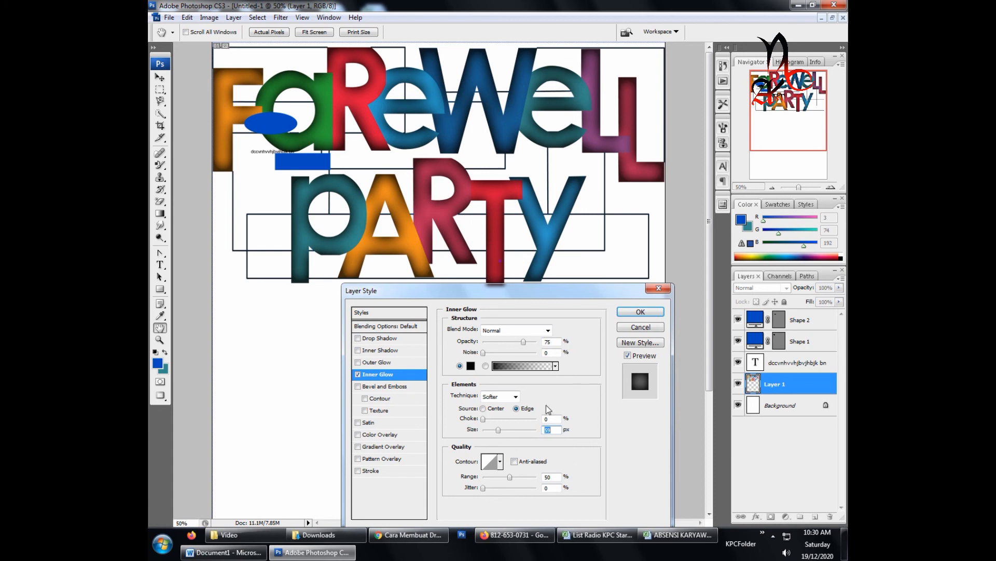
mouse_move(483, 419)
mouse_down()
mouse_move(501, 419)
mouse_move(484, 419)
mouse_up()
click(628, 328)
Open the Back Farewell image from the Downloads folder in Photoshop, with the Move tool active
key(v)
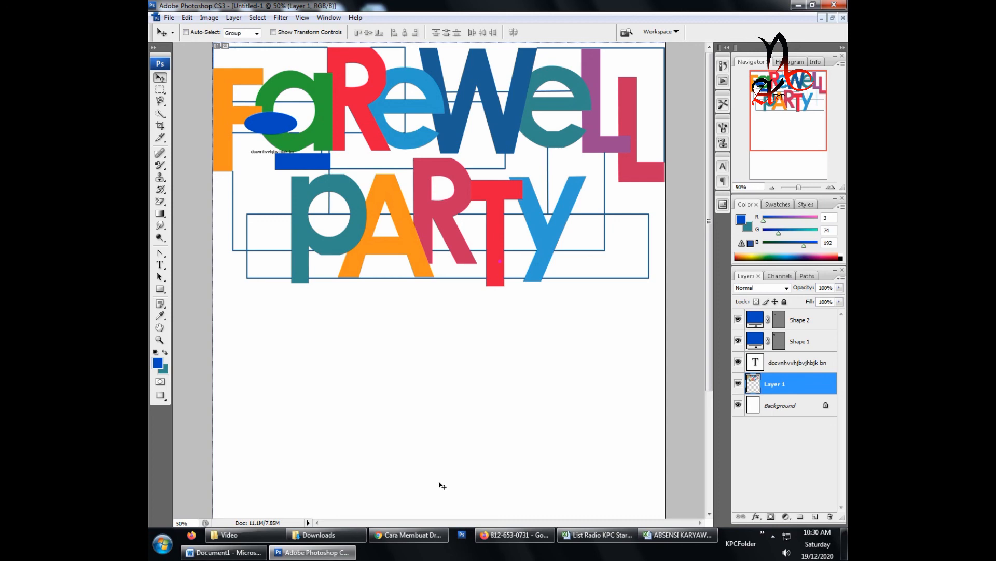
click(322, 535)
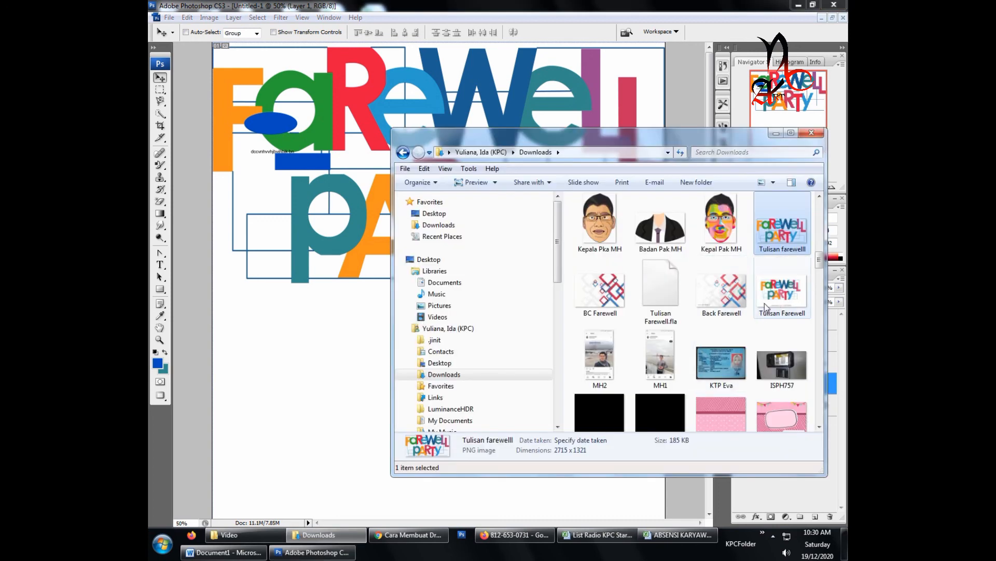
click(712, 300)
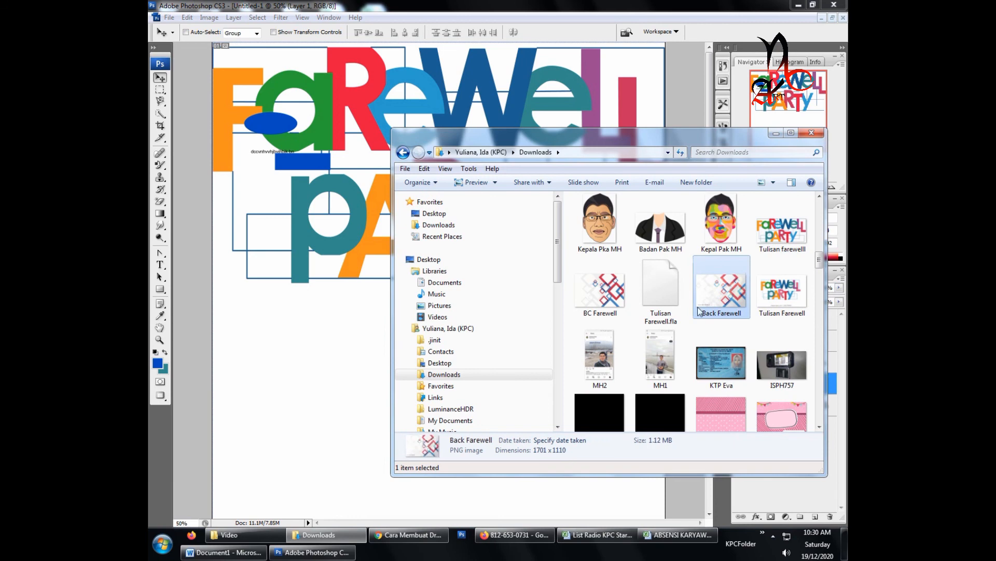
drag(712, 300, 498, 456)
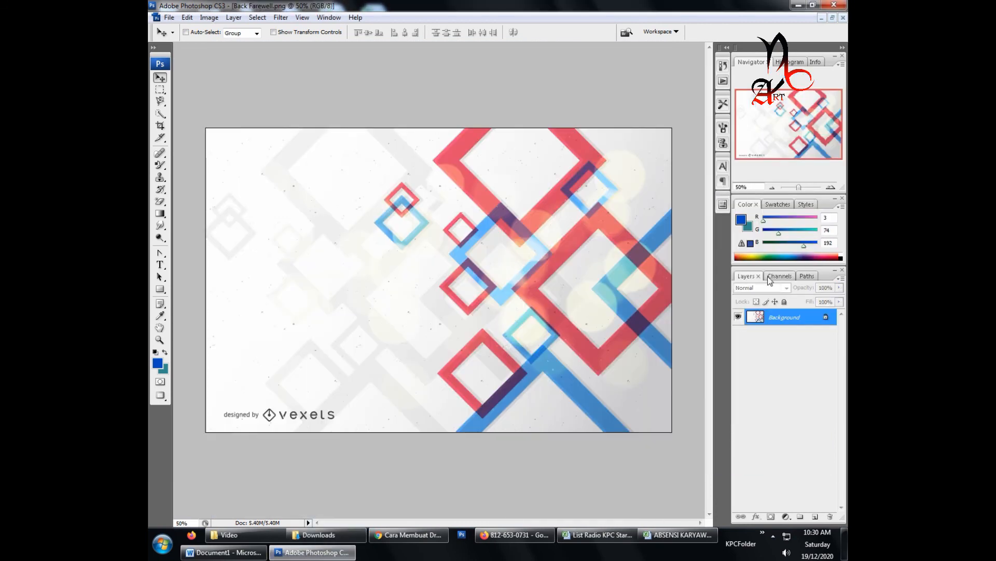
Copy the Back Farewell image into Untitled-1 as a layer and align it with the page's upper edge, covering the lettering
click(832, 18)
drag(374, 70, 559, 155)
drag(358, 262, 300, 283)
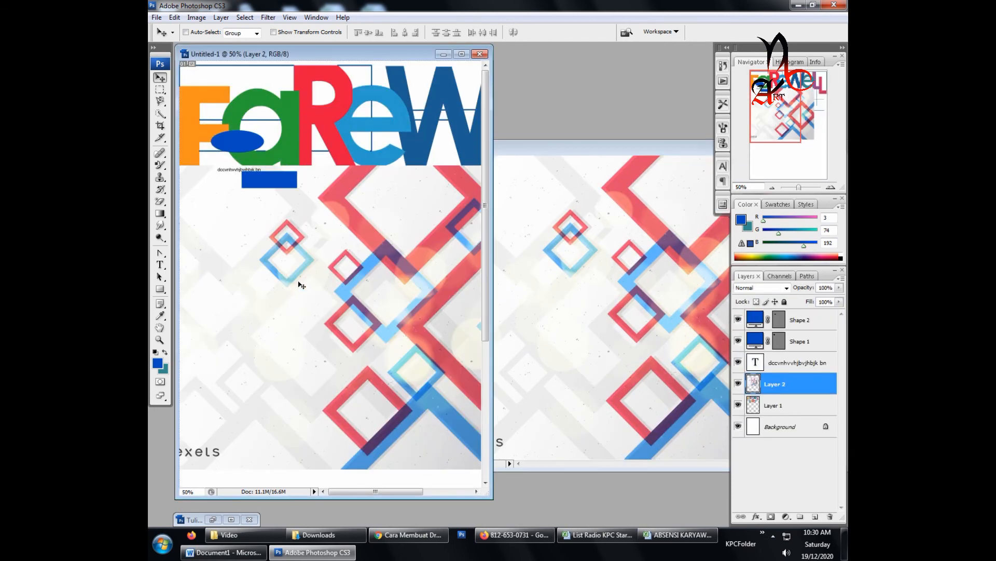
key(ctrl+minus)
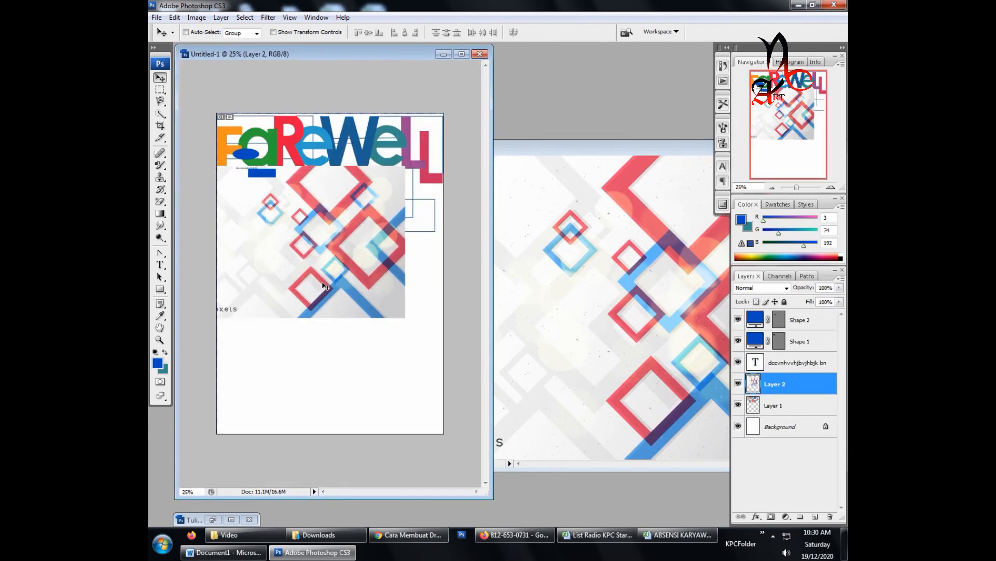
drag(326, 286, 365, 219)
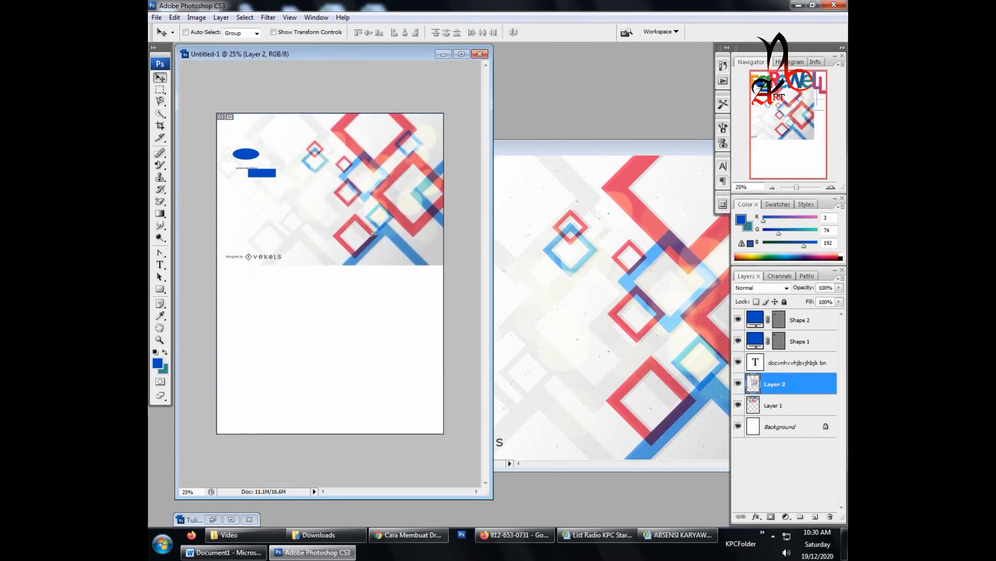
click(795, 409)
click(789, 388)
click(787, 402)
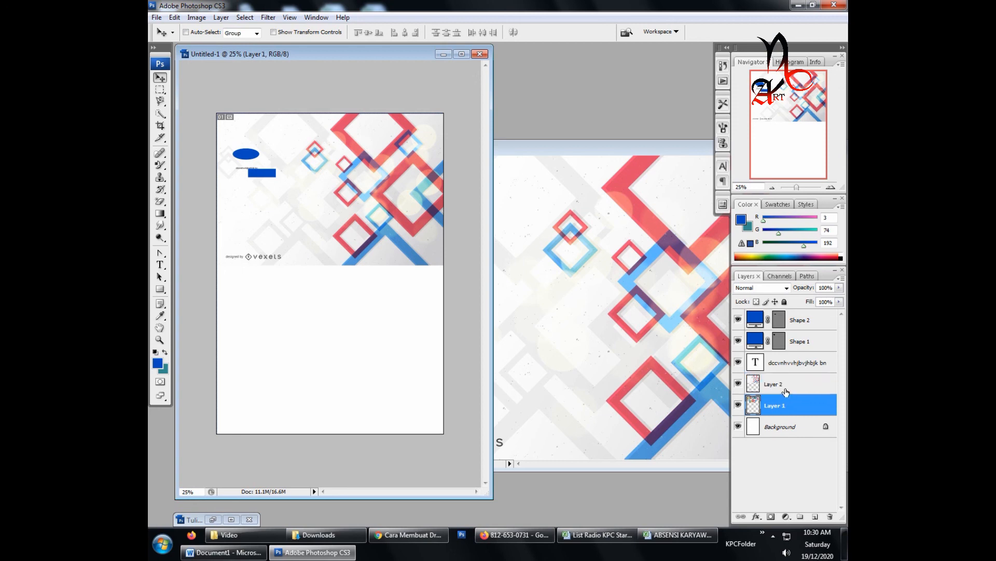
click(785, 386)
click(792, 407)
Select Layer 2 and lower its opacity to 49% so the lettering shows through
click(789, 389)
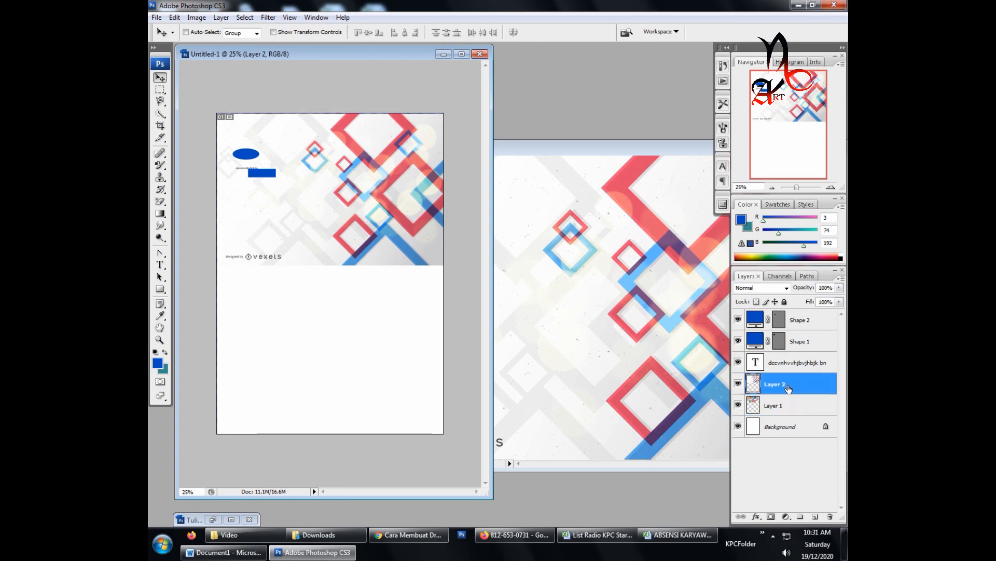
click(787, 288)
click(787, 288)
click(839, 287)
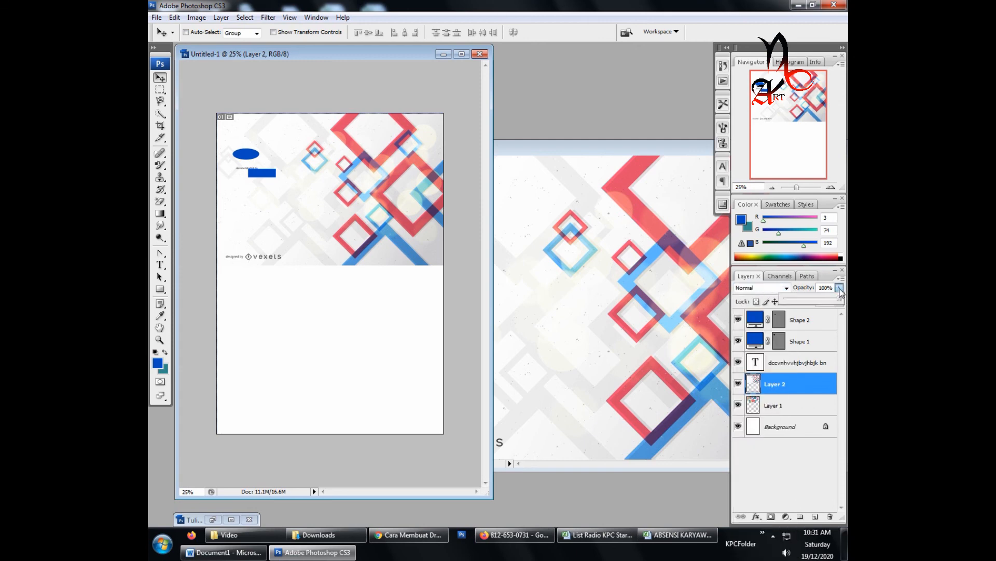
drag(841, 302, 813, 303)
click(843, 330)
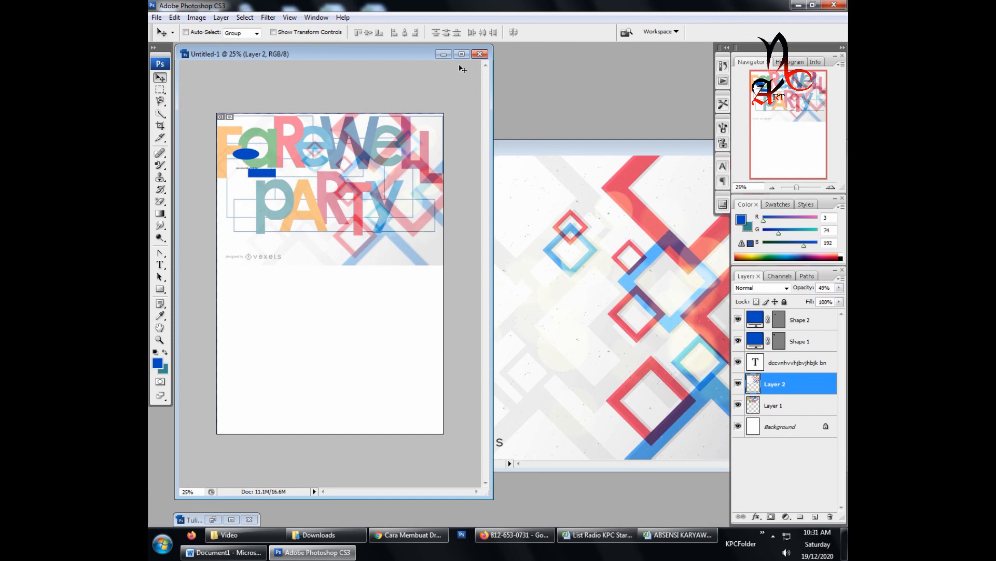
Minimize the Back Farewell document window and maximize Untitled-1
click(694, 156)
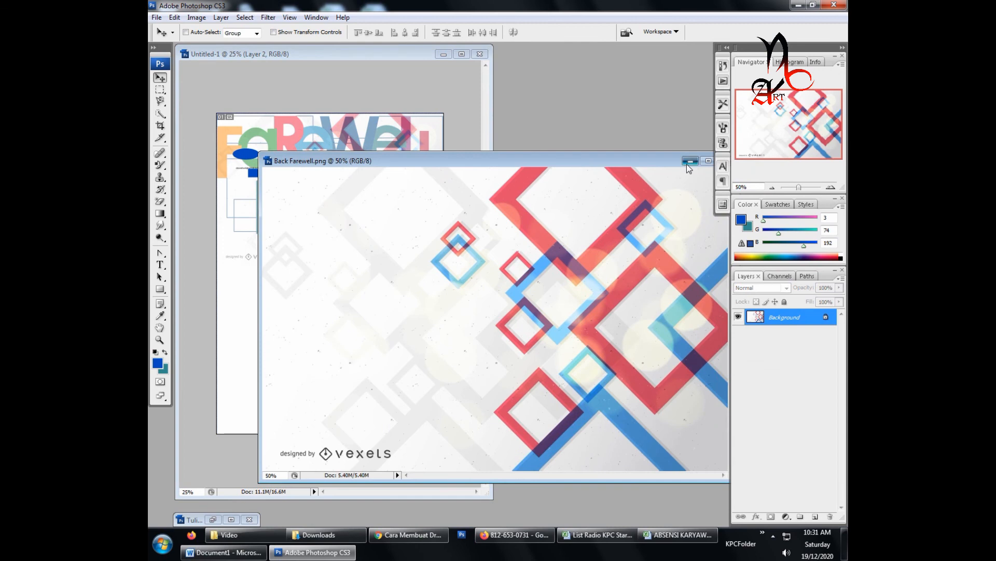
click(686, 164)
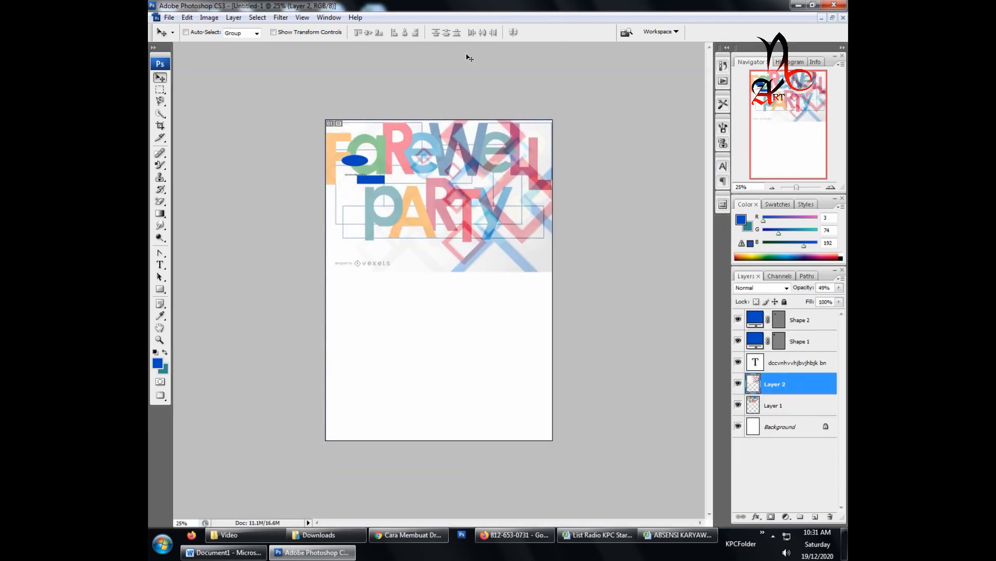
click(461, 53)
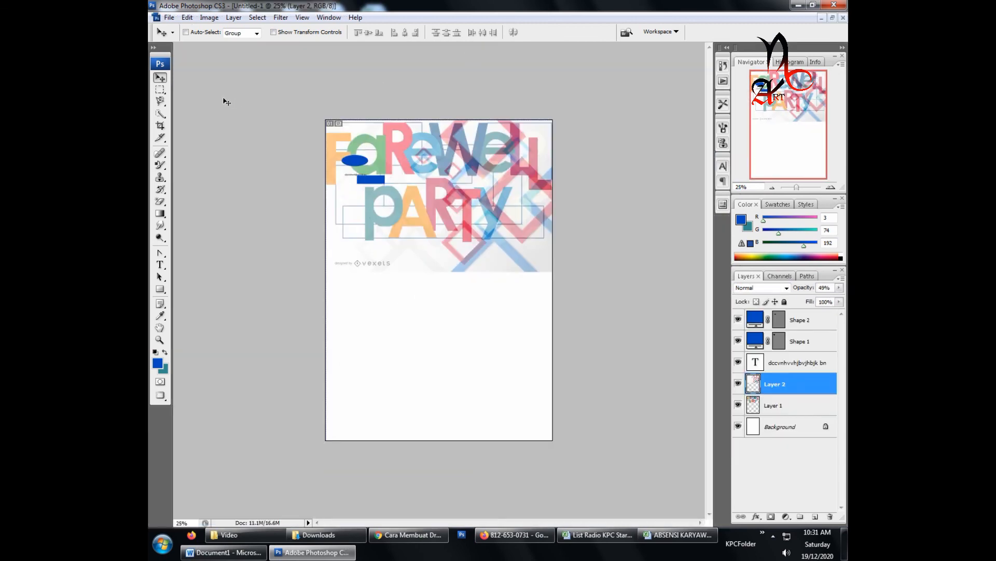